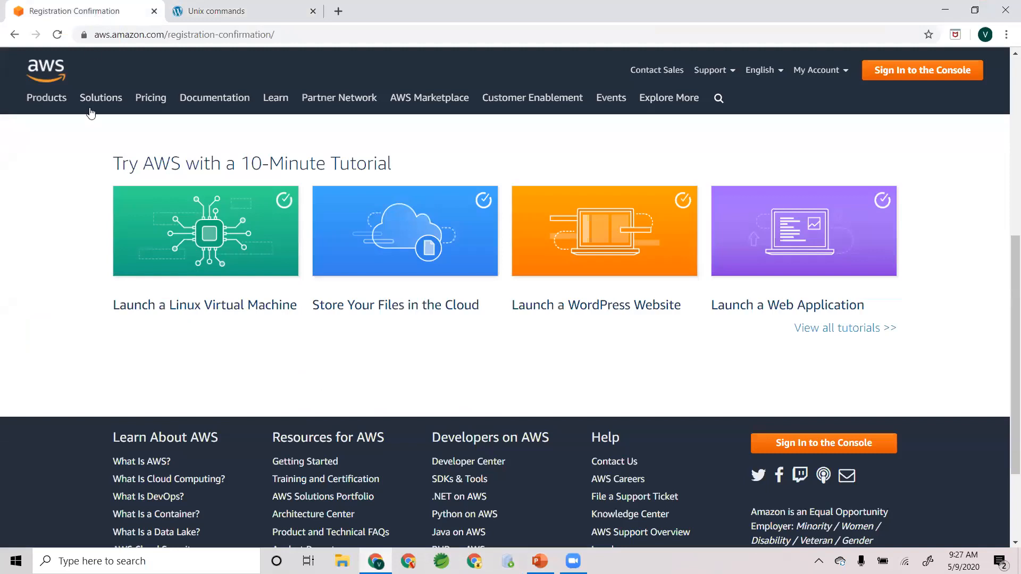
- Try to start a root user sign-in to the console with the account's email address
scroll(108, 203, up, 7)
click(904, 75)
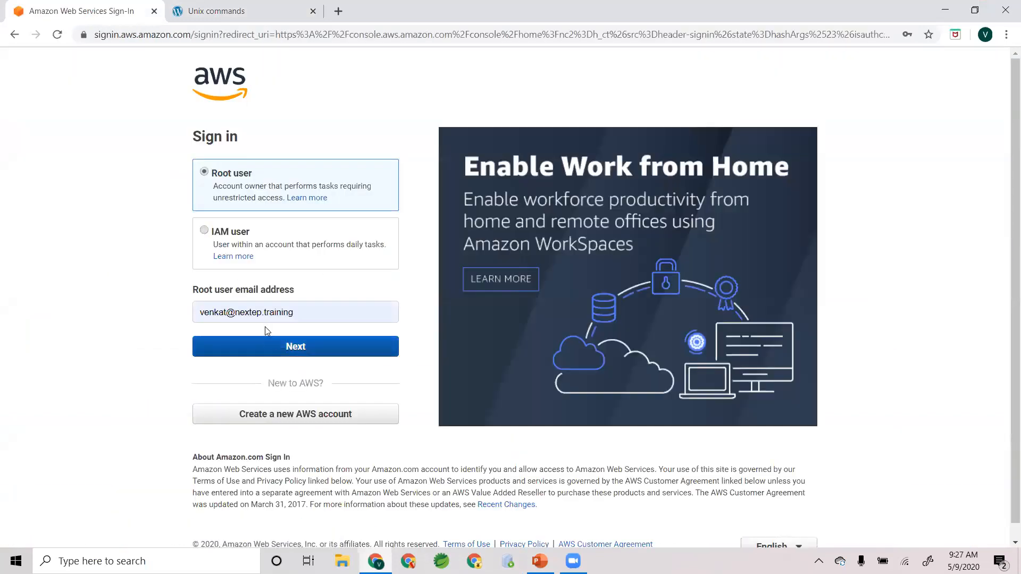
click(226, 312)
text(2)
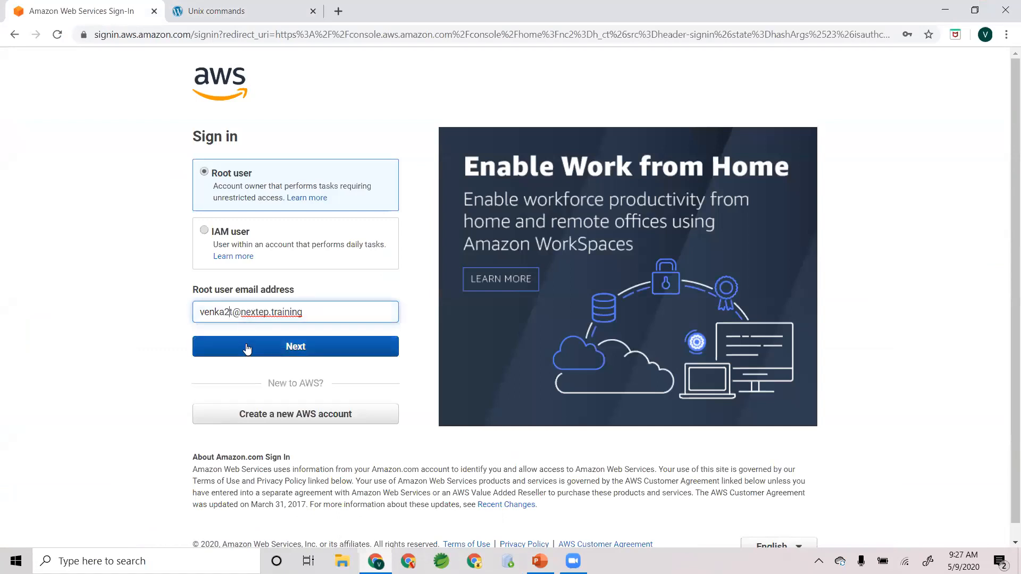
click(245, 347)
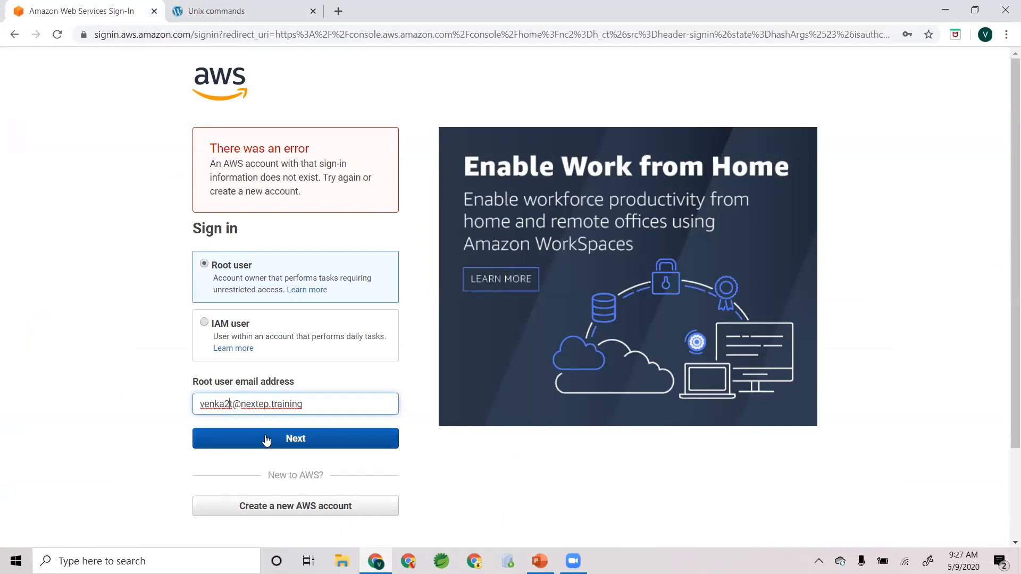
- Correct the root user email address and submit it, then return to the registration confirmation page
click(227, 404)
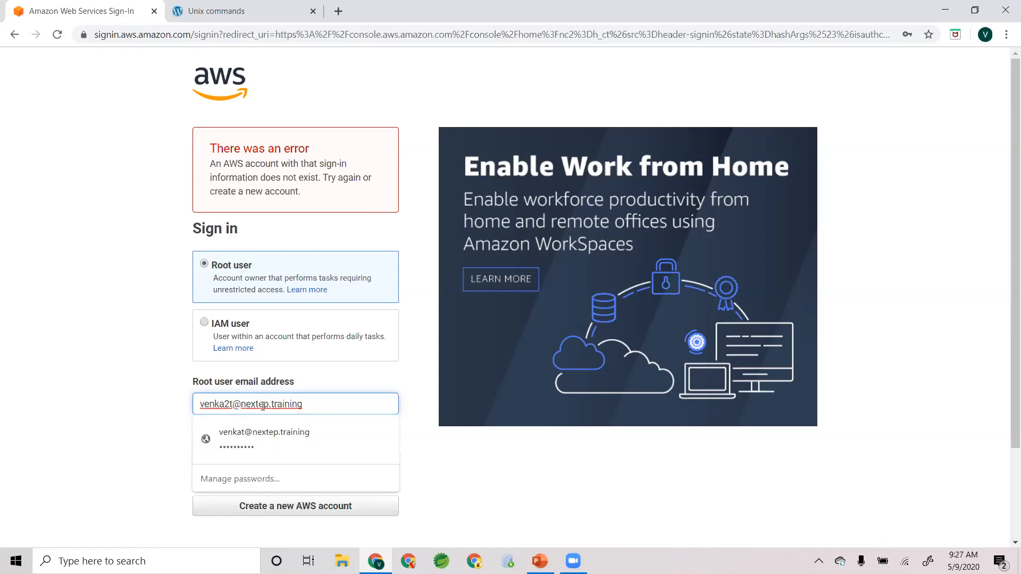
text(t)
key(Right)
key(Right)
key(BackSpace)
key(Return)
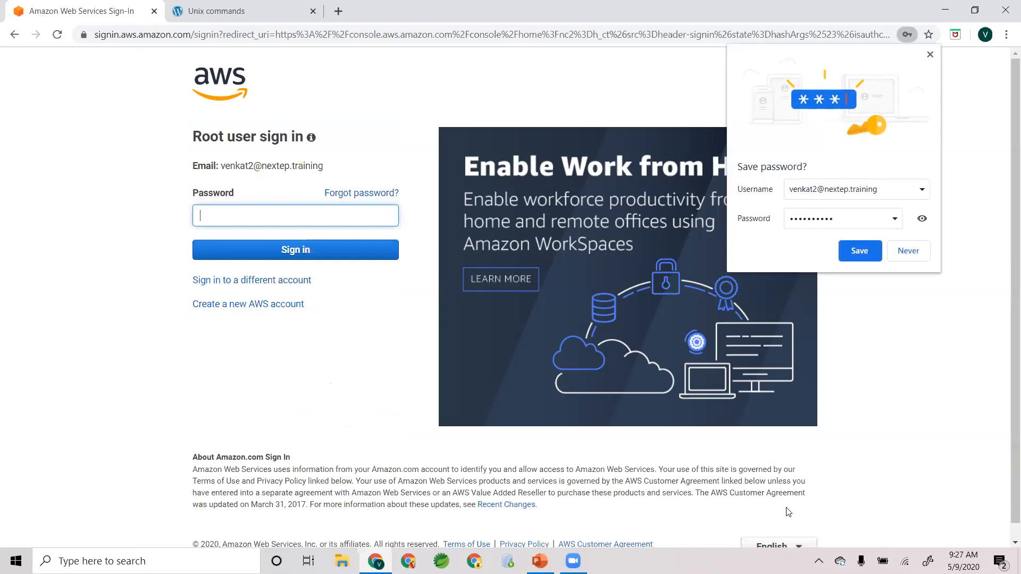
click(12, 37)
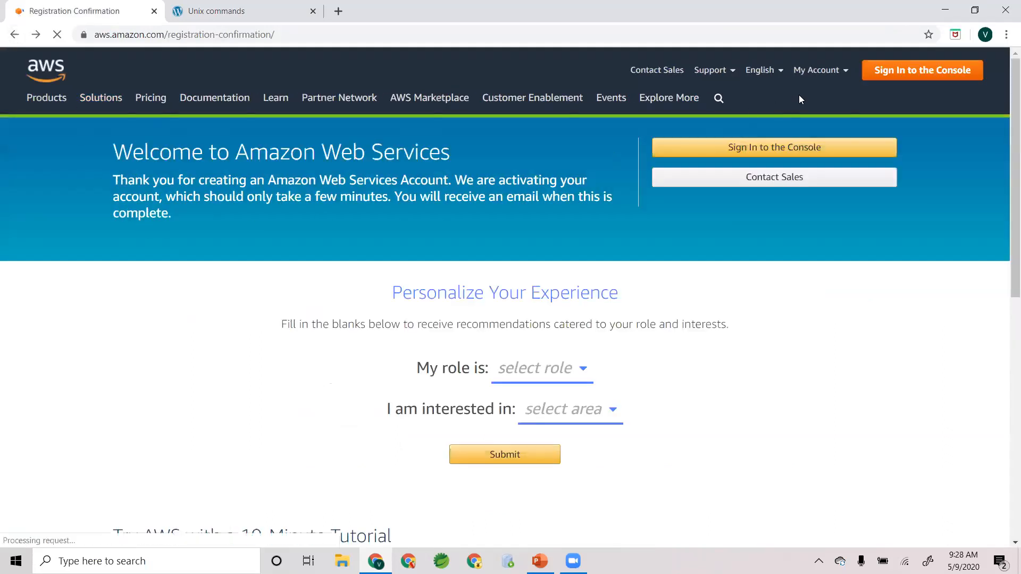
- Open the console sign-in page and continue as root user with the account's email address
click(866, 71)
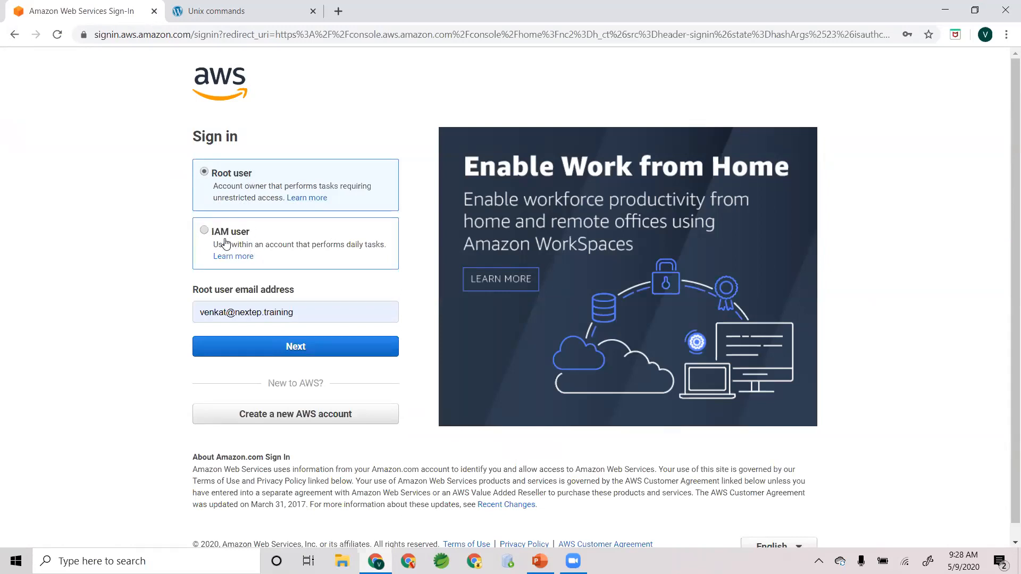
click(227, 312)
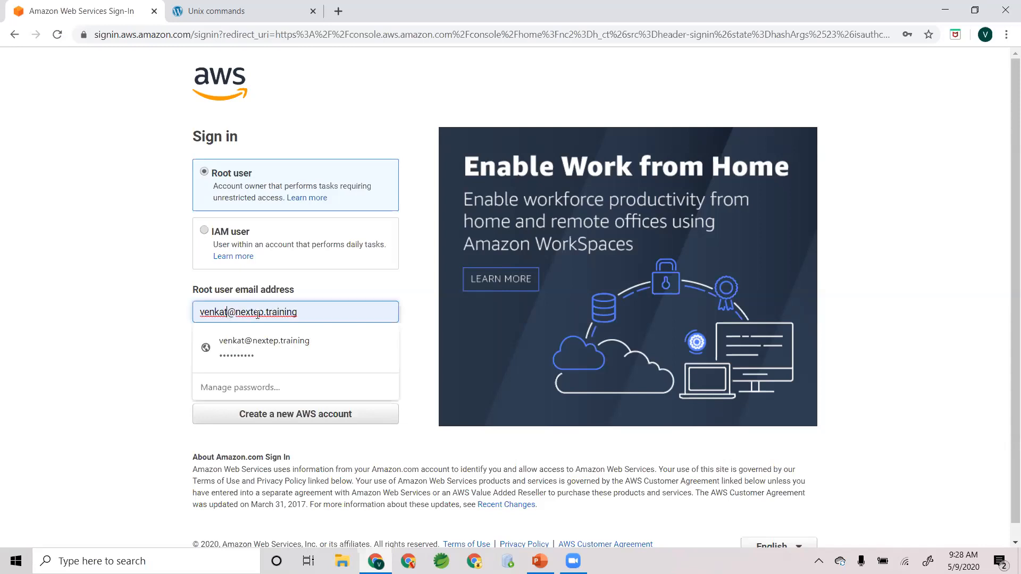
text(2)
key(Return)
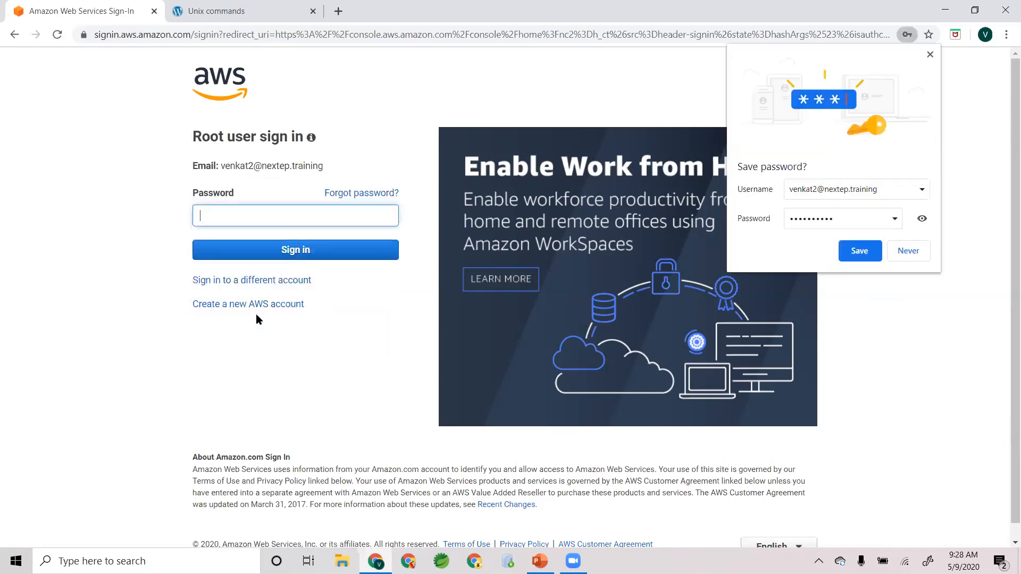
- Sign in with the root account password and dismiss the browser's offer to save it
text(**********)
key(Return)
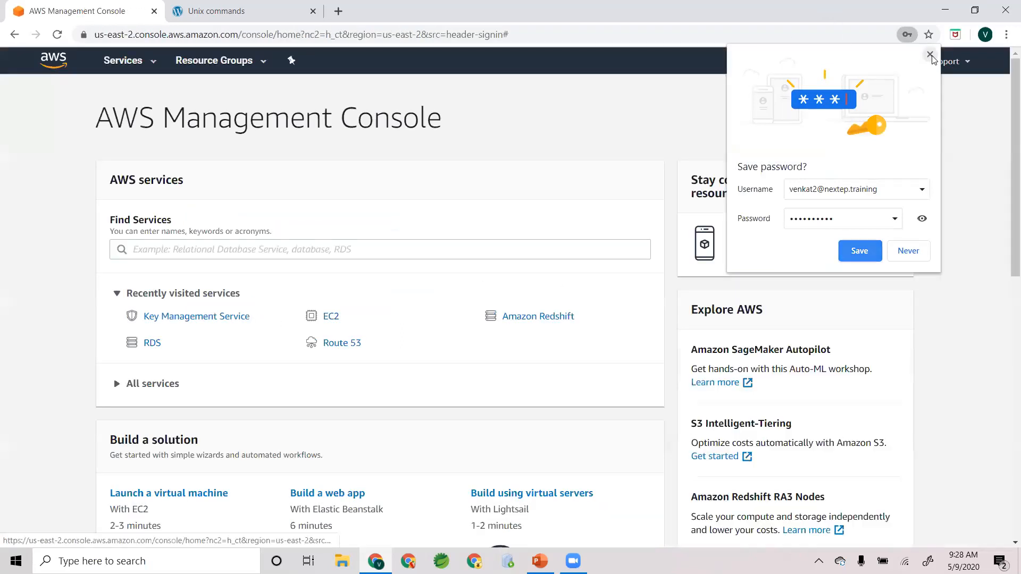
click(930, 54)
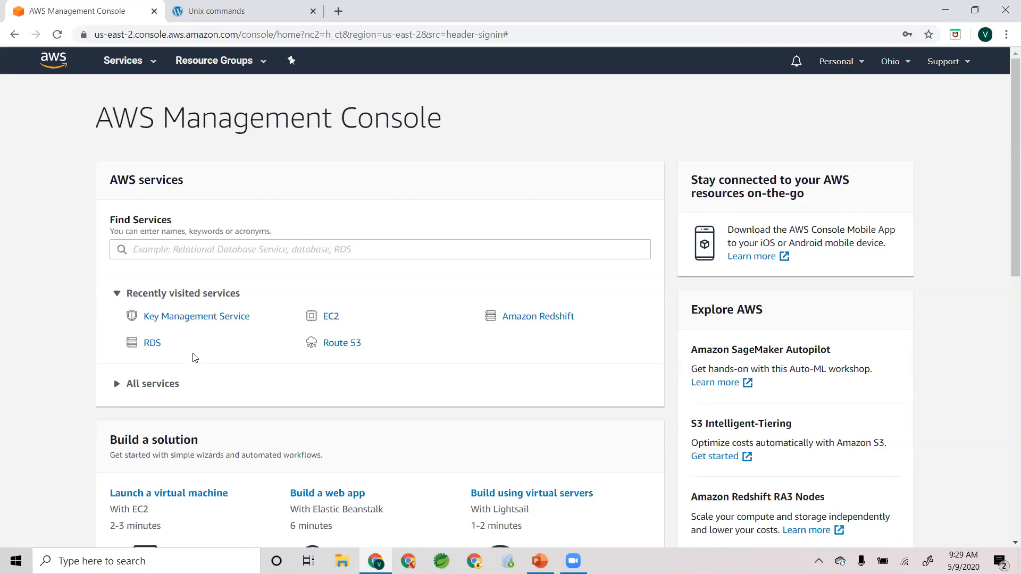
- Expand the list of all services on the Management Console home page
scroll(197, 387, down, 3)
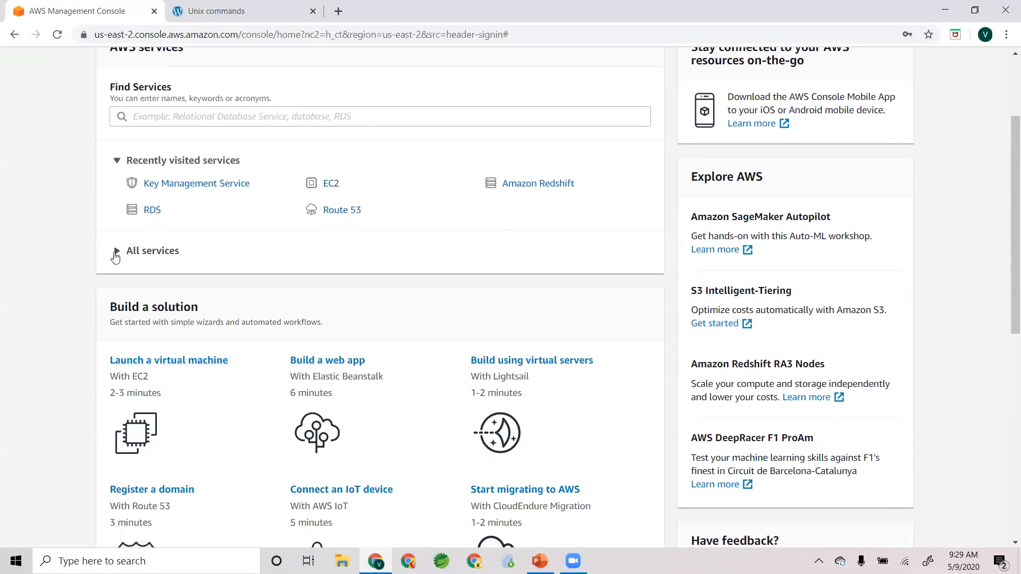
click(117, 251)
scroll(89, 345, down, 3)
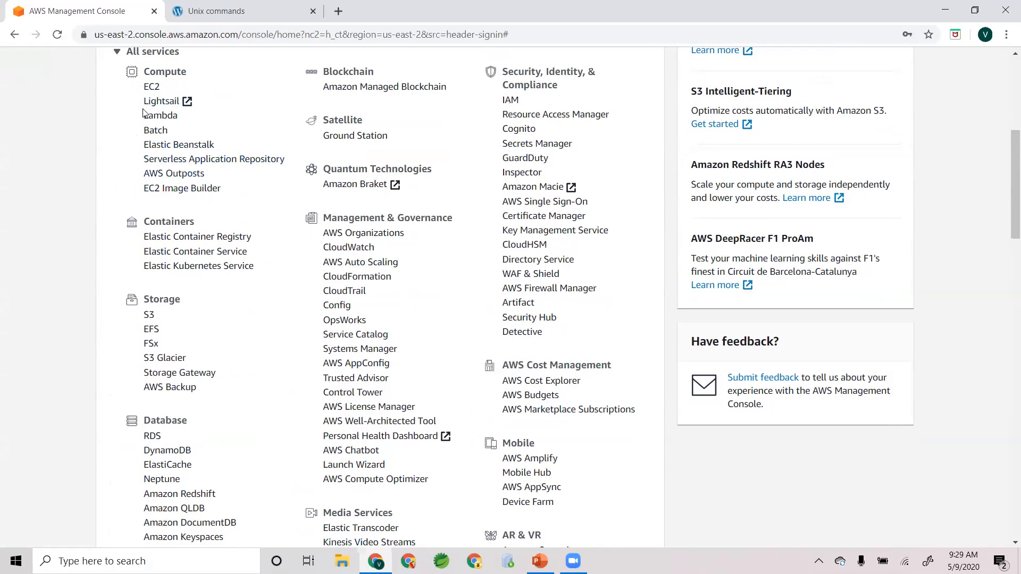
- Examine the service categories from Compute through Storage, Database, Networking and Developer Tools down to Robotics
scroll(125, 120, up, 1)
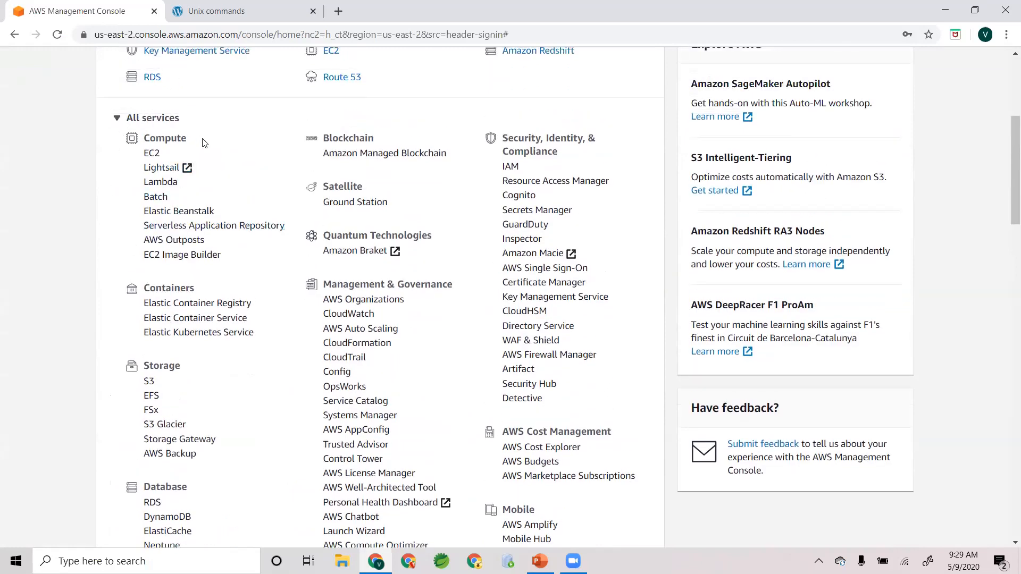
drag(202, 142, 140, 139)
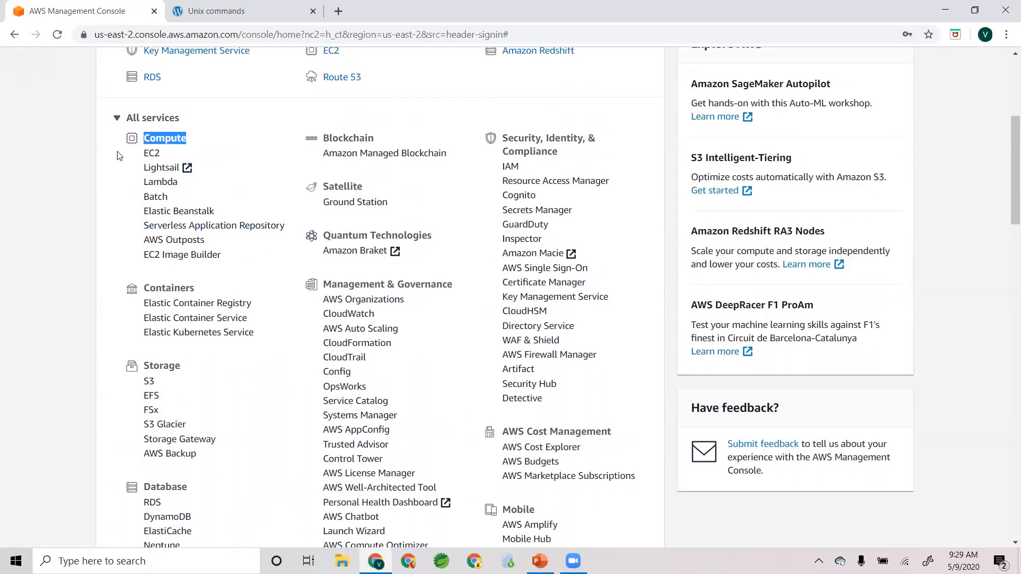
click(110, 165)
scroll(143, 183, down, 1)
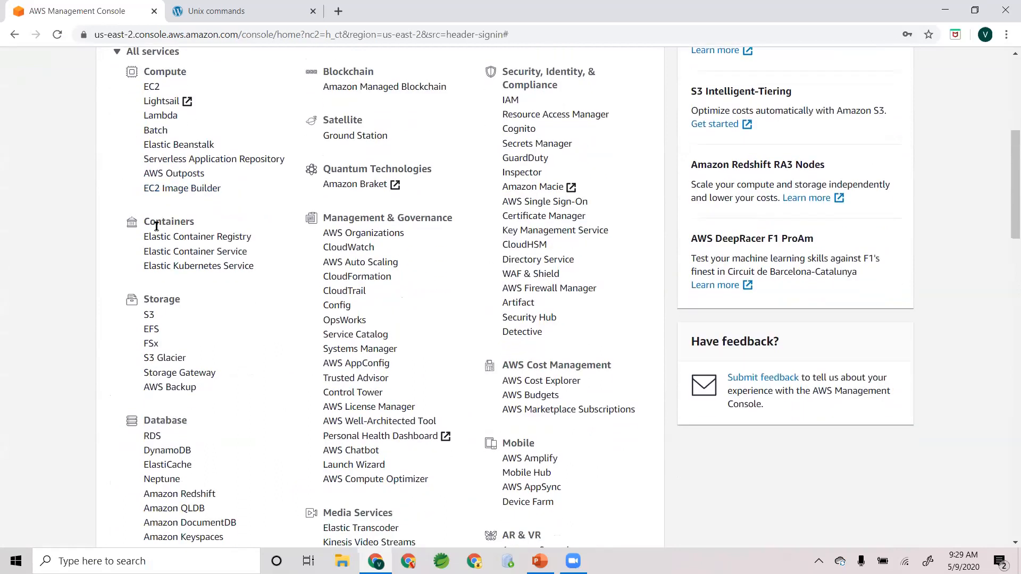
scroll(156, 225, down, 1)
scroll(159, 234, down, 1)
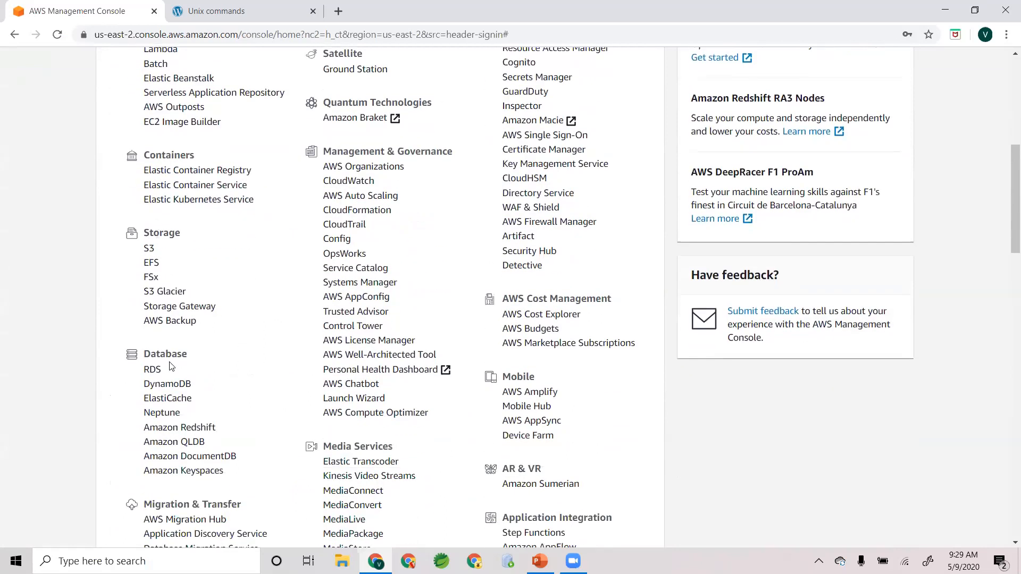
scroll(172, 360, down, 1)
scroll(176, 351, down, 1)
scroll(187, 313, down, 2)
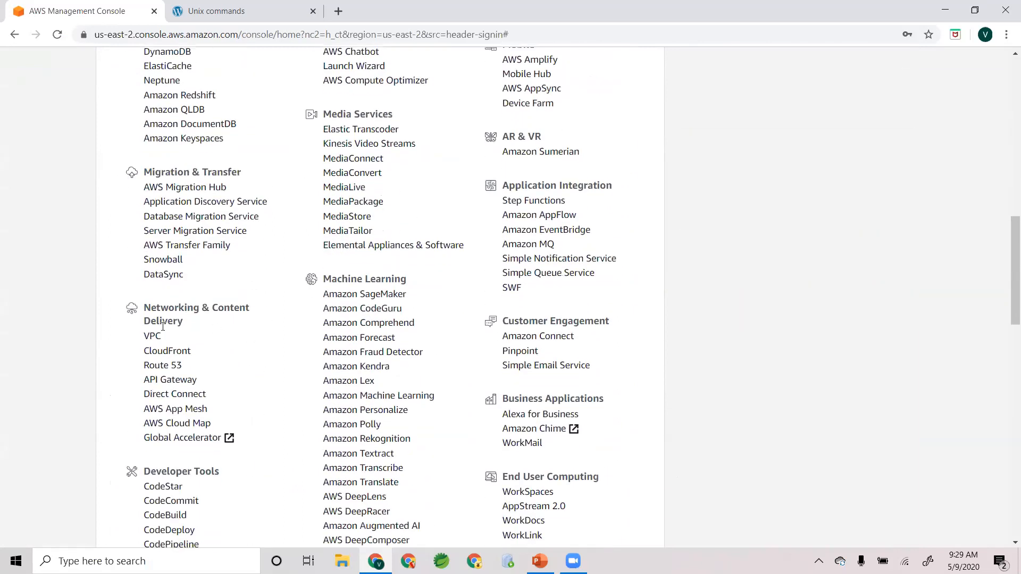
scroll(170, 330, down, 3)
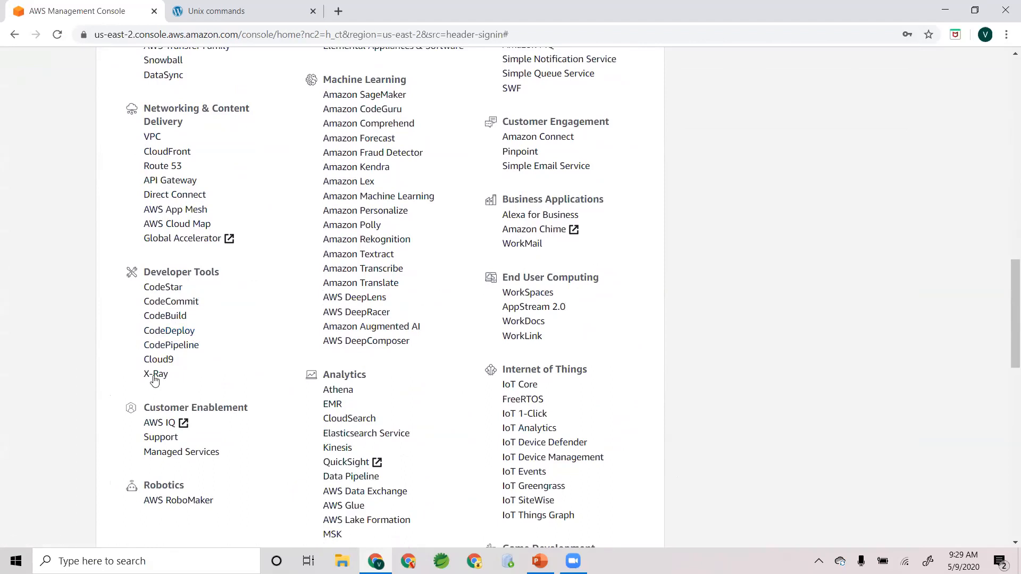
scroll(226, 340, down, 1)
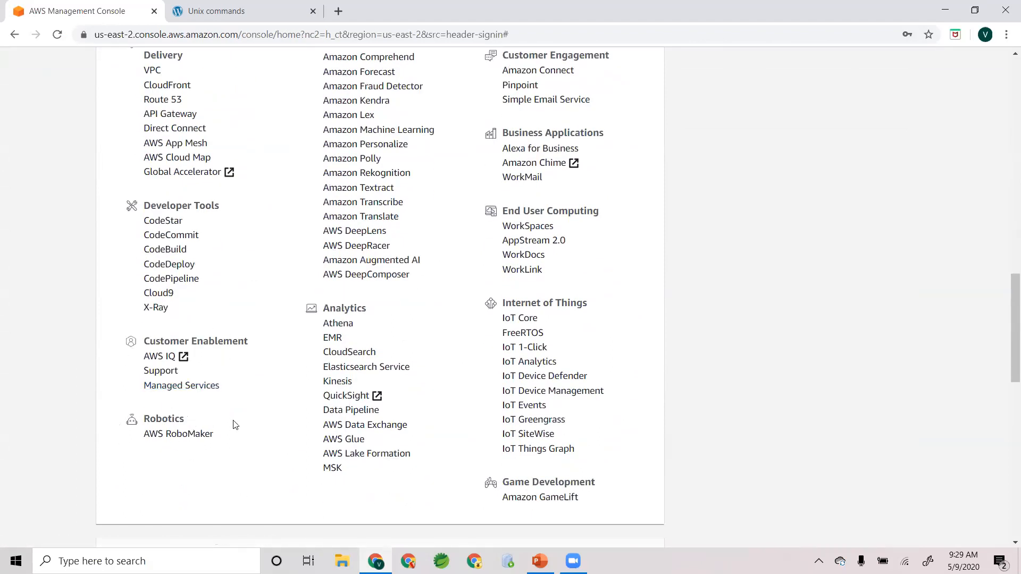
- Review the other service categories, including Machine Learning, Media Services and Management & Governance
scroll(387, 365, up, 6)
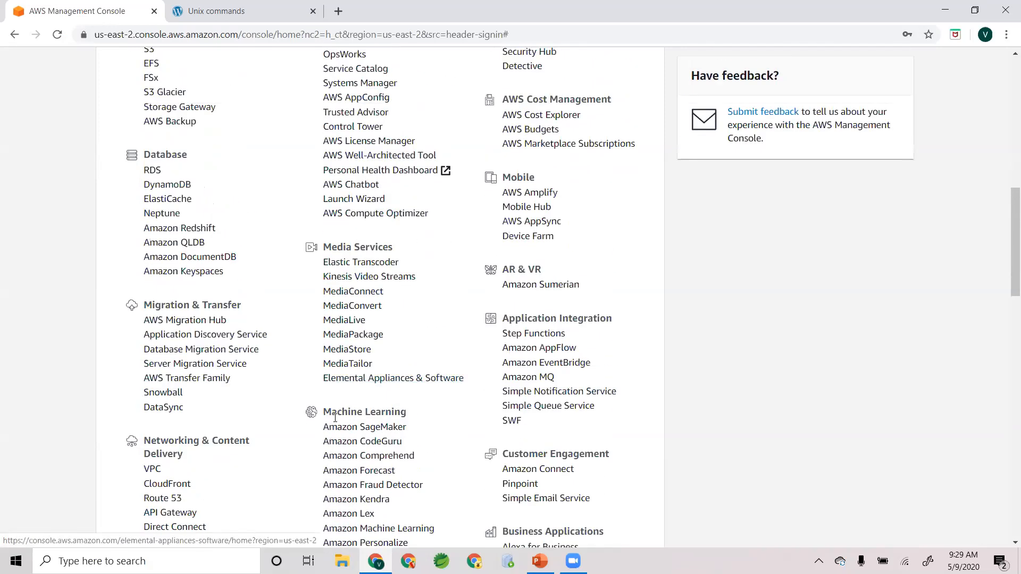
scroll(342, 420, up, 2)
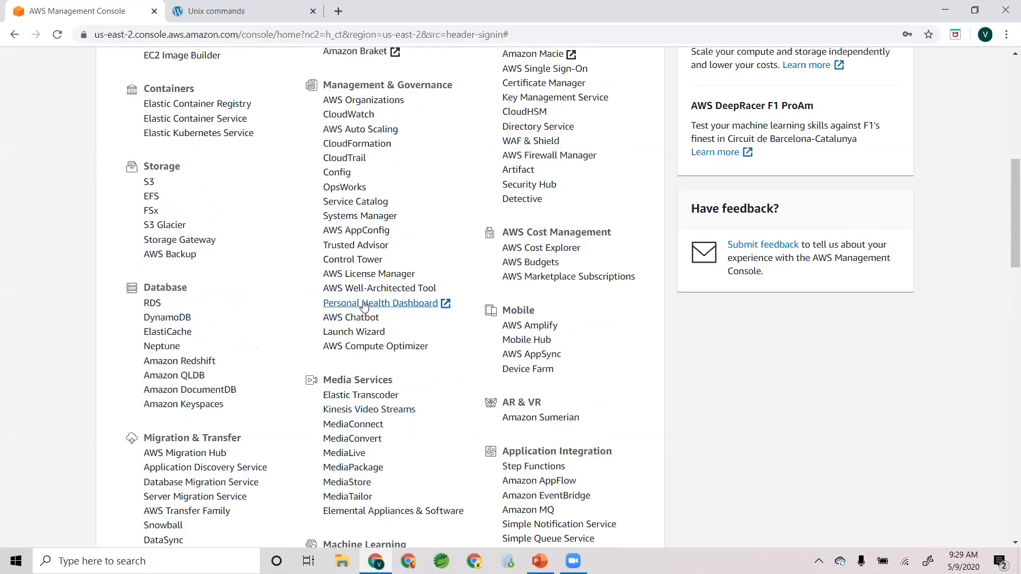
scroll(364, 306, up, 5)
scroll(364, 307, up, 1)
scroll(364, 307, down, 5)
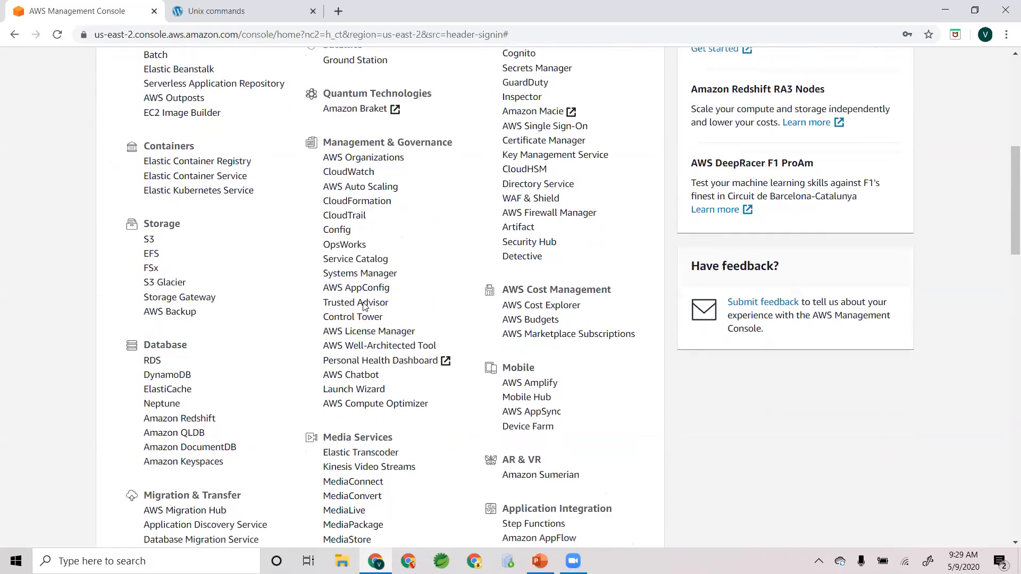
scroll(364, 306, down, 13)
scroll(364, 306, up, 15)
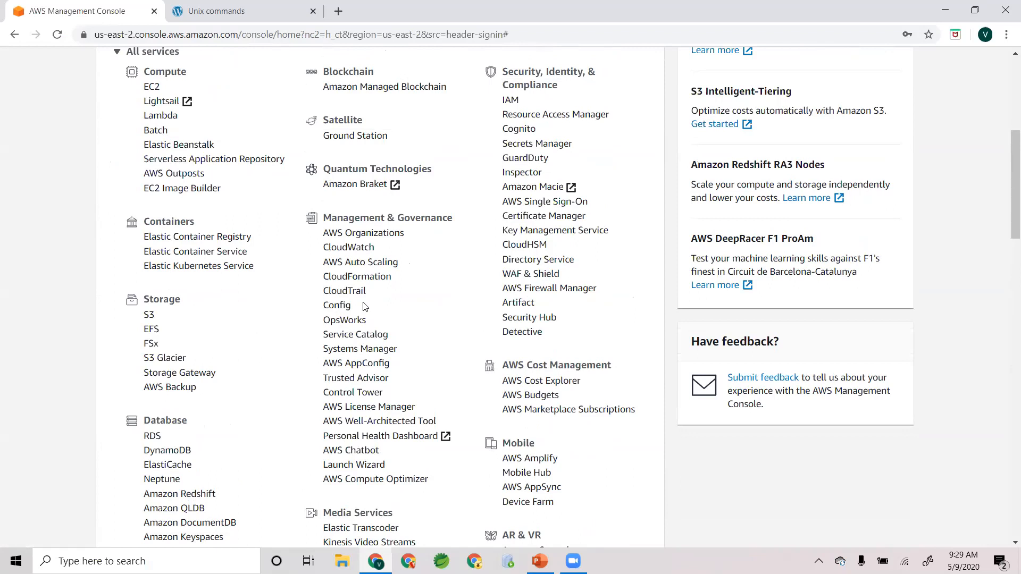
- Open the EC2 service from the Compute category
scroll(364, 307, up, 1)
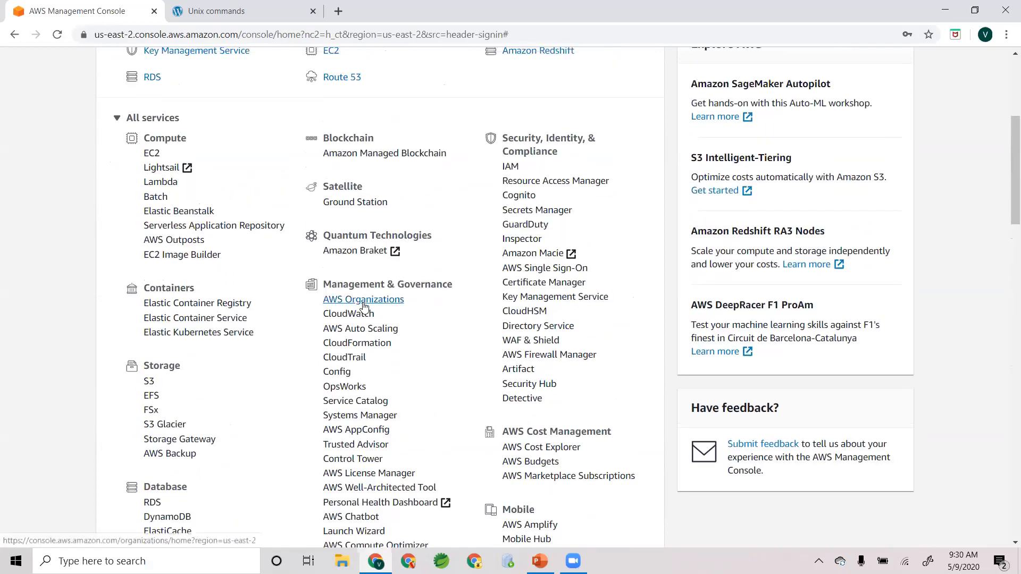
scroll(364, 307, up, 2)
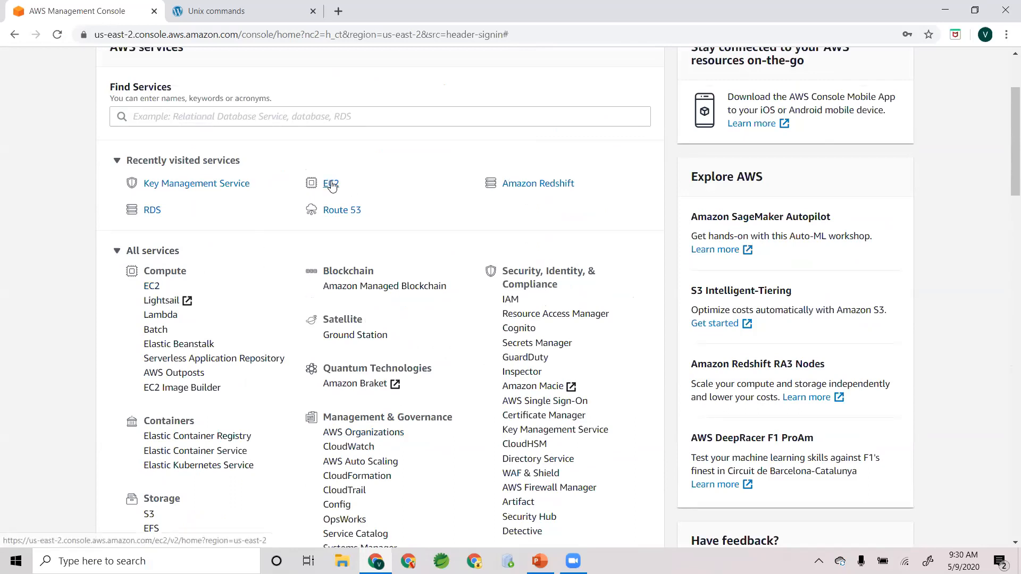
click(151, 286)
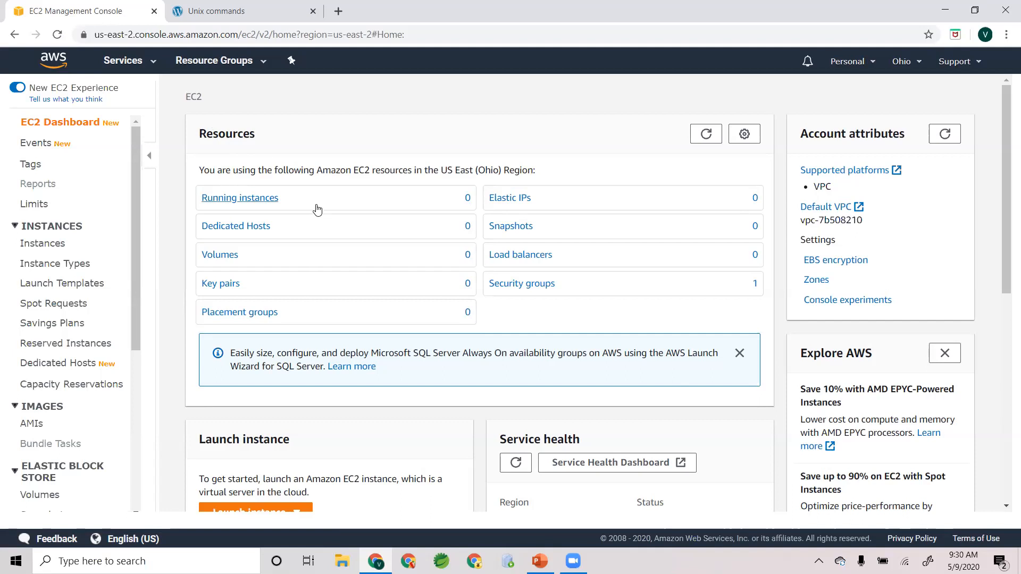
- View the running EC2 instances and return to the EC2 dashboard
click(204, 204)
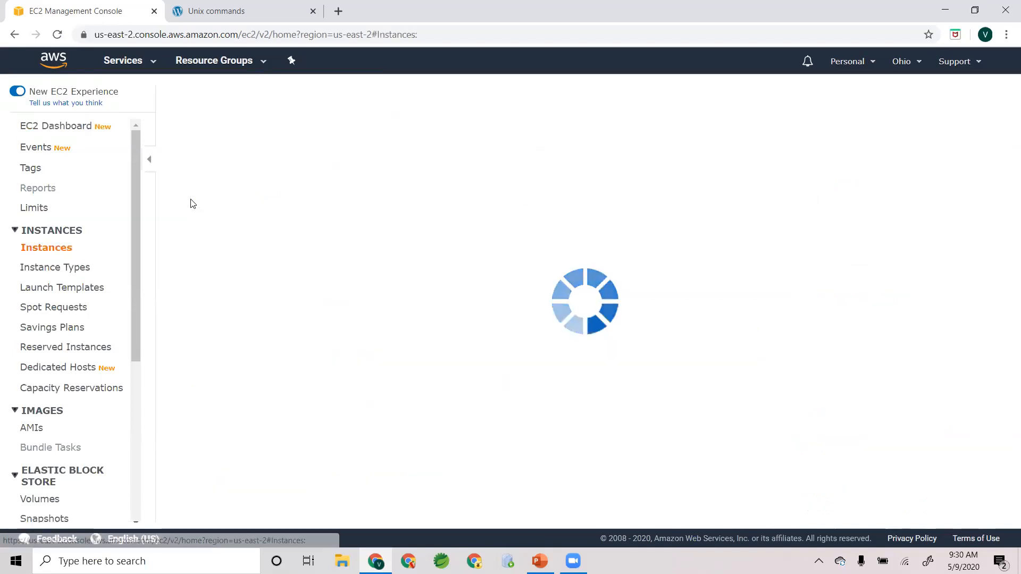
click(14, 38)
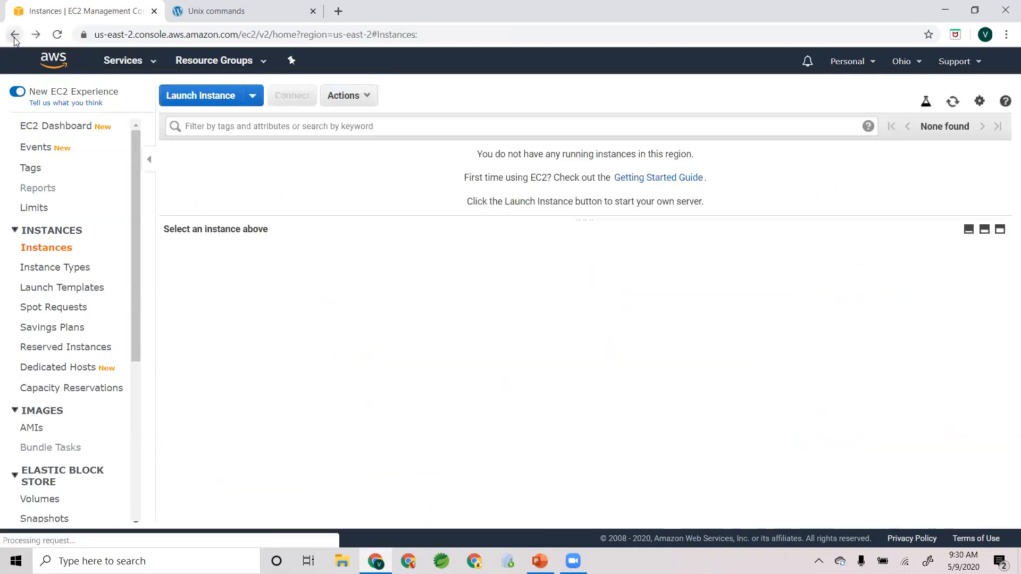
click(14, 34)
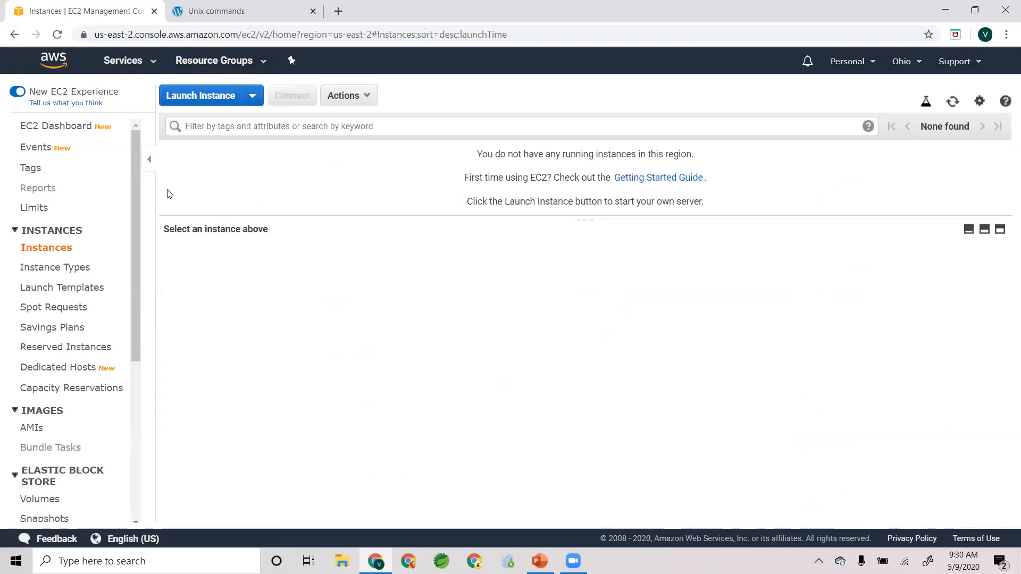
click(14, 35)
click(127, 62)
click(208, 168)
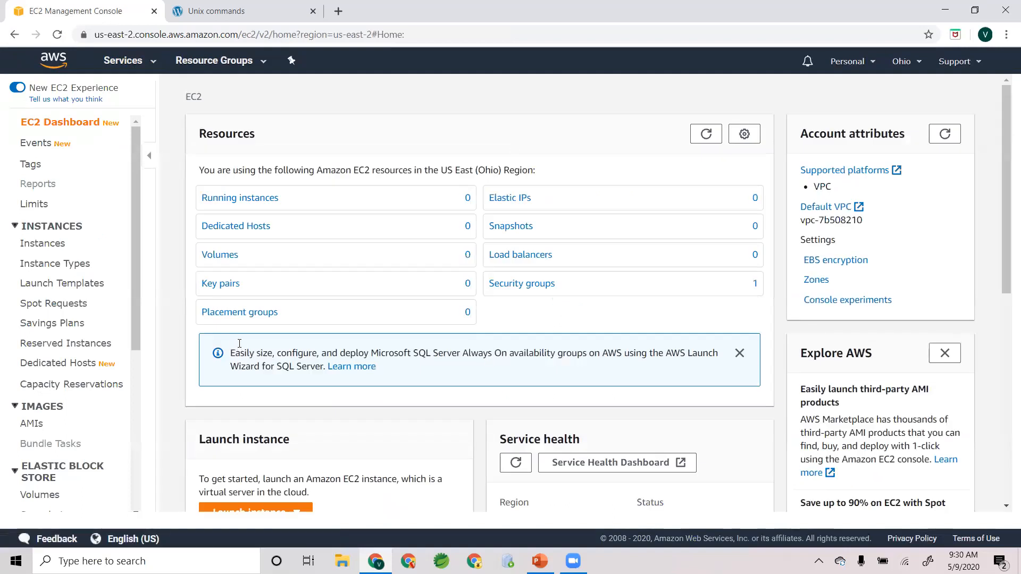
- Examine the EC2 dashboard's resource summary and the Launch instance description
scroll(238, 348, down, 1)
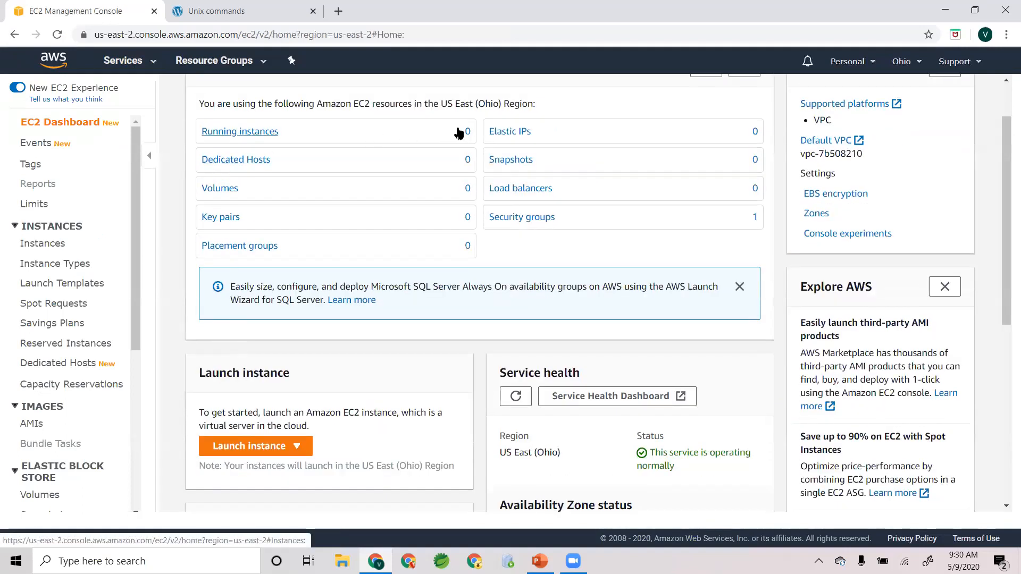
scroll(458, 133, up, 1)
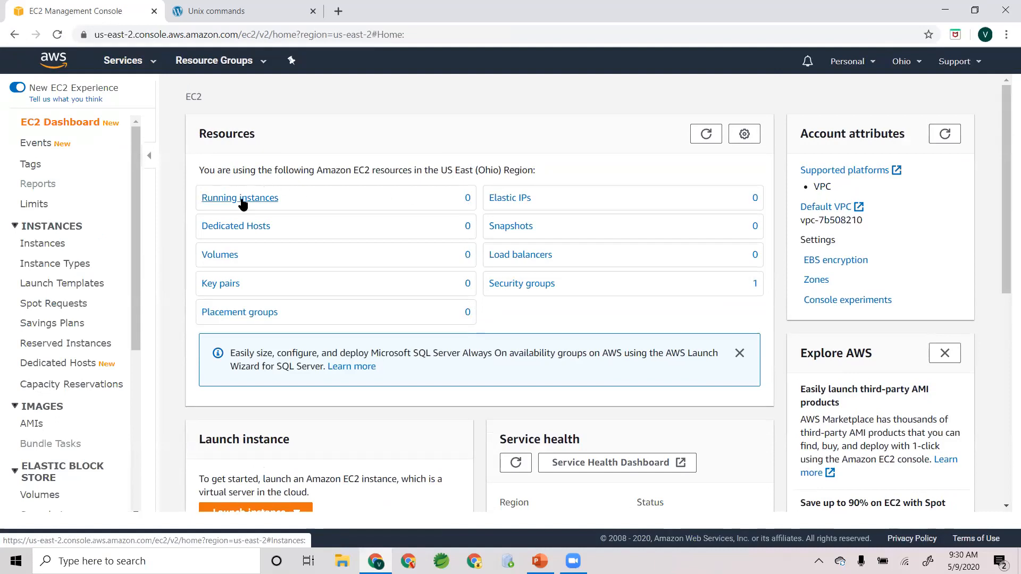
scroll(242, 202, down, 2)
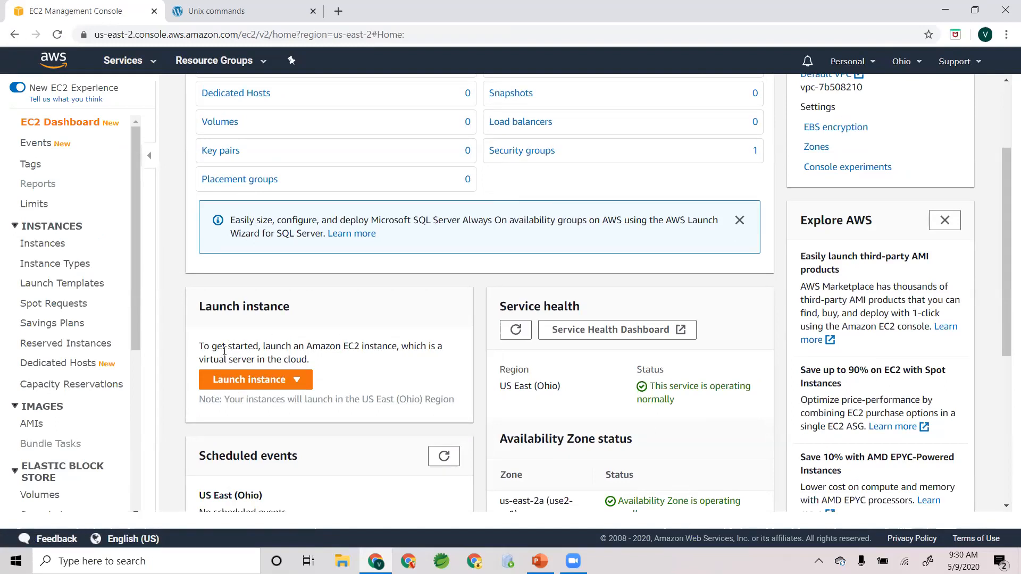
drag(198, 345, 325, 367)
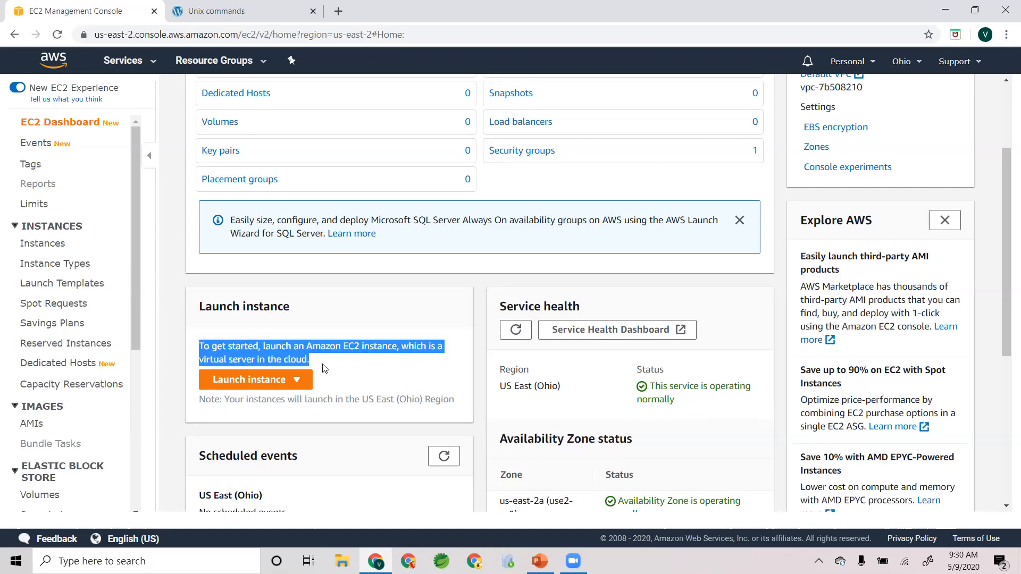
- Start the EC2 launch instance wizard and review the Amazon Linux 2 AMI entry
click(273, 382)
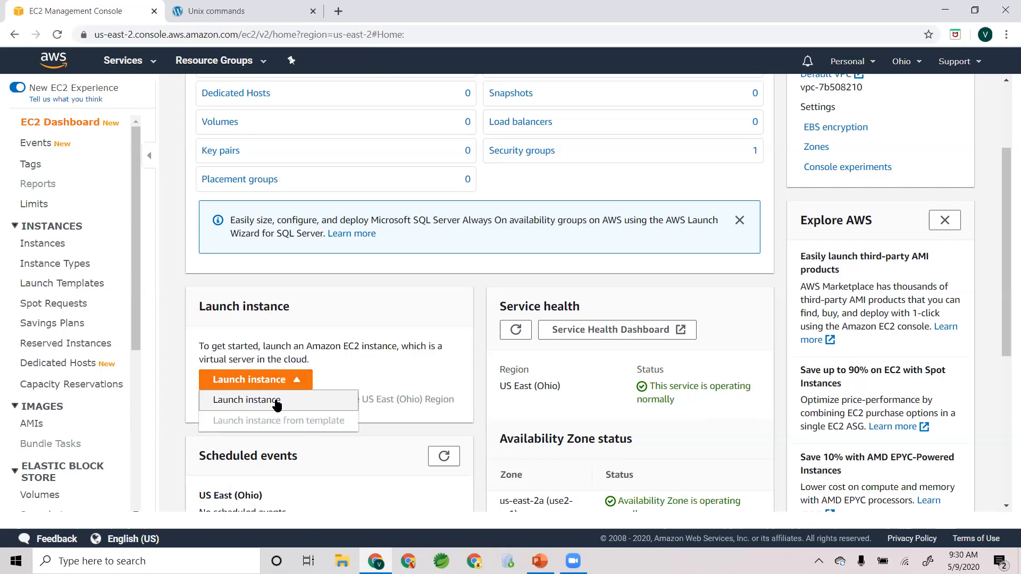
click(272, 403)
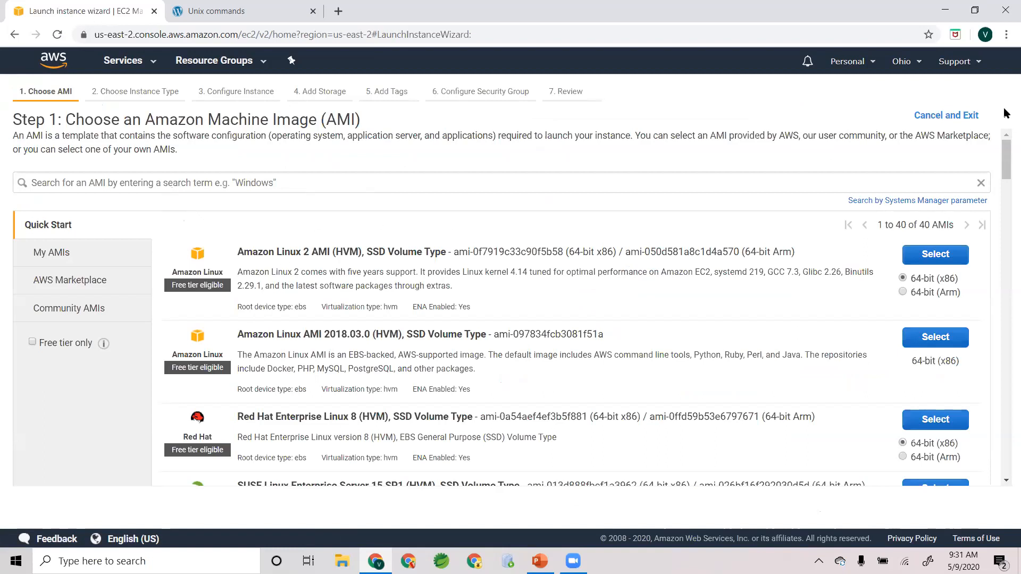
drag(1007, 157, 1007, 158)
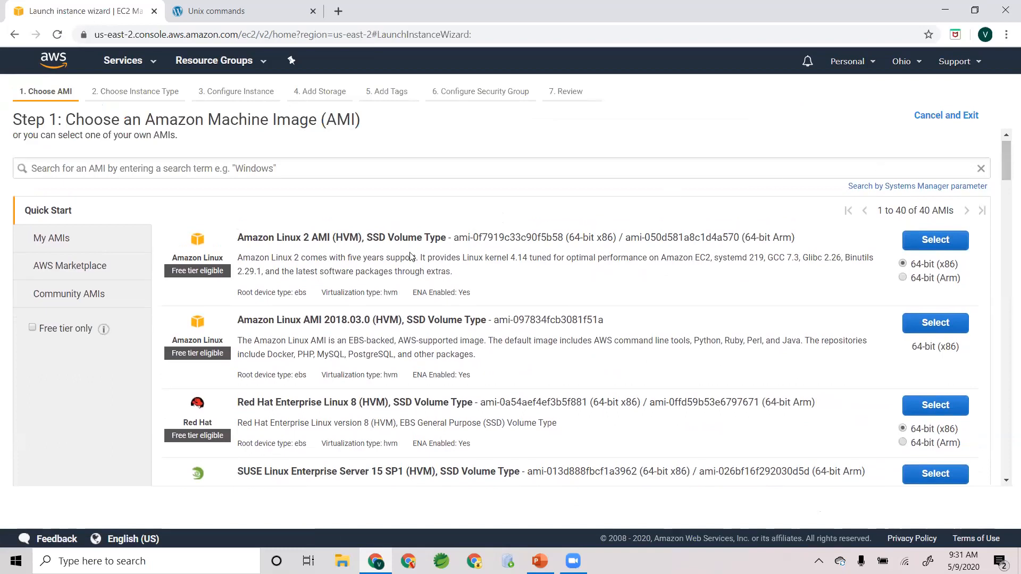
drag(225, 246, 301, 247)
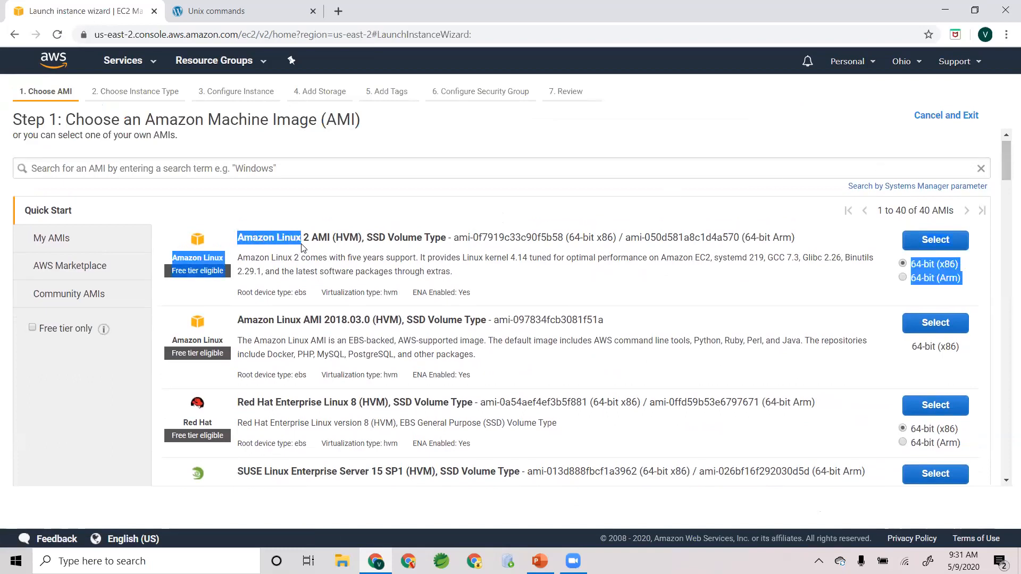
click(370, 248)
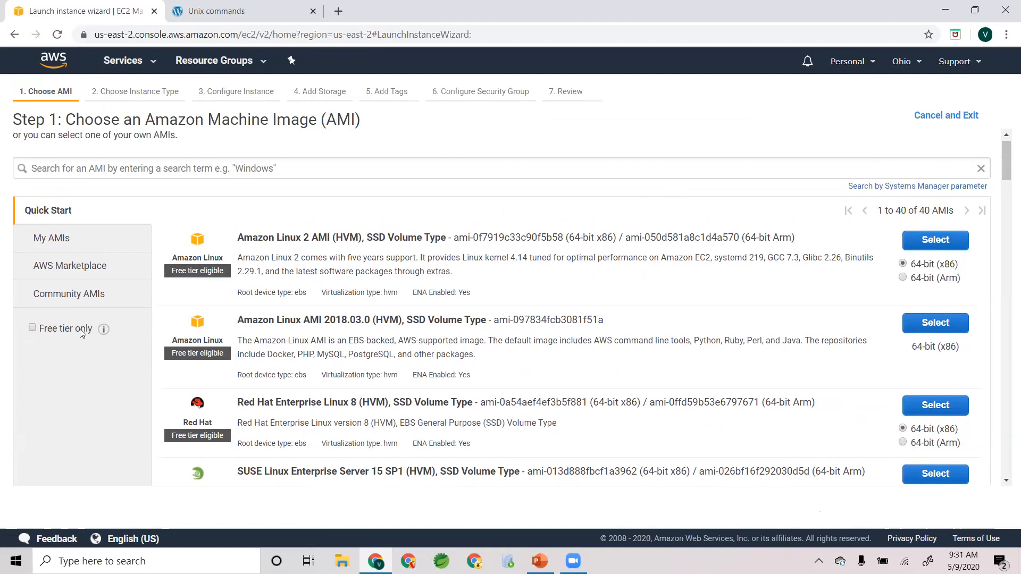
- Limit the AMI list to free tier only and select the 64-bit (x86) Amazon Linux 2 AMI
click(32, 329)
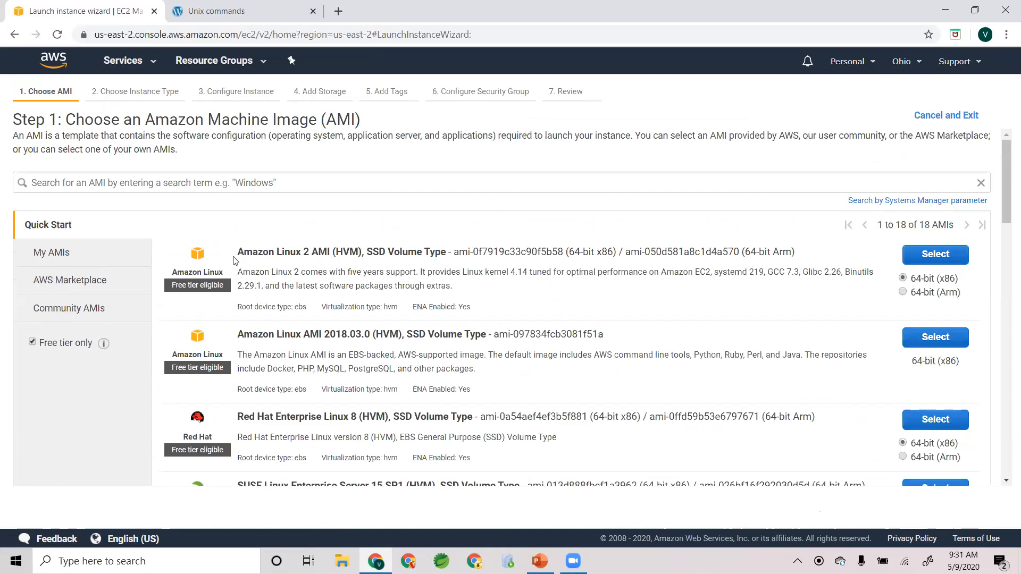
drag(237, 254, 314, 254)
click(334, 266)
click(917, 201)
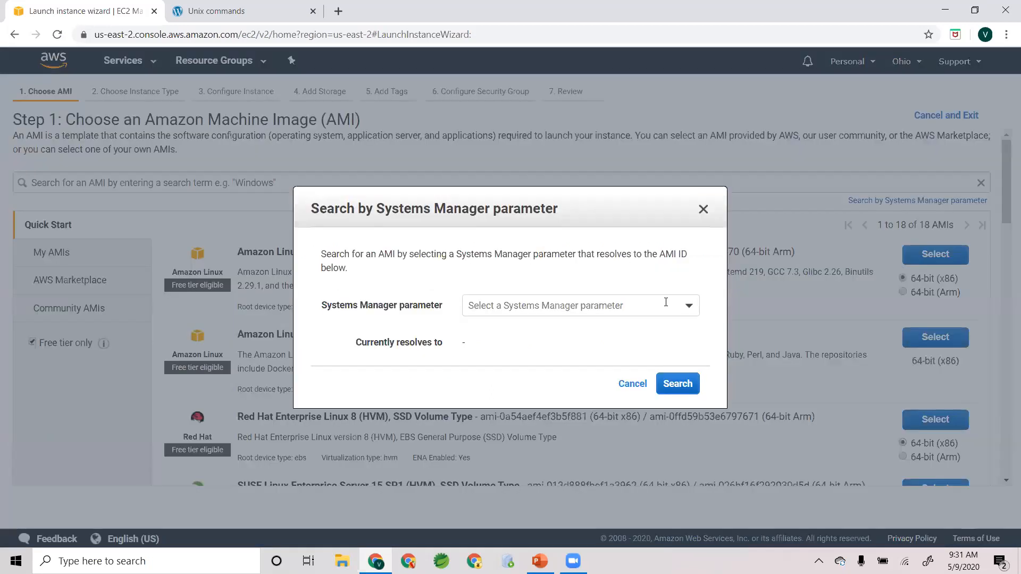
click(638, 383)
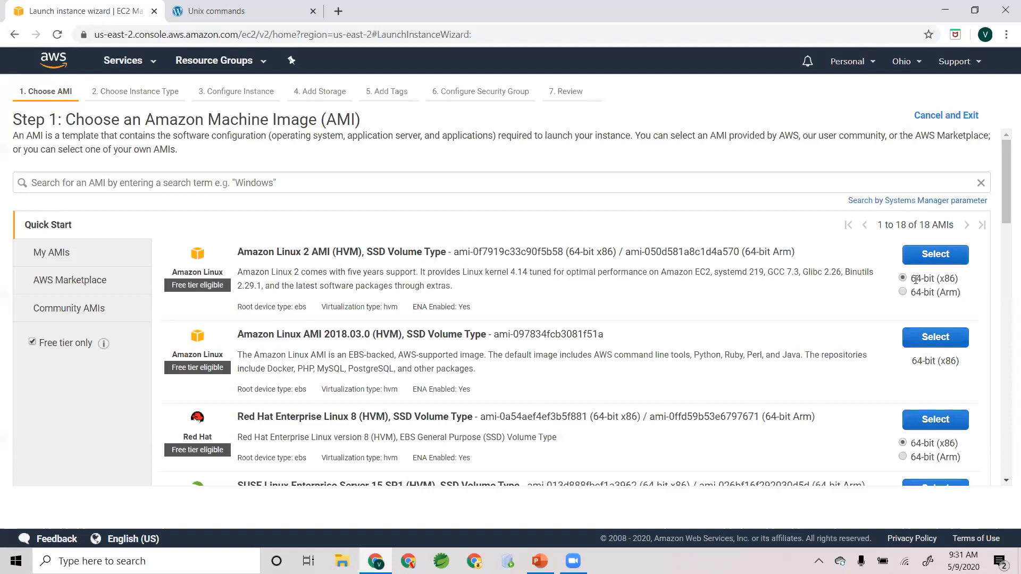
click(938, 257)
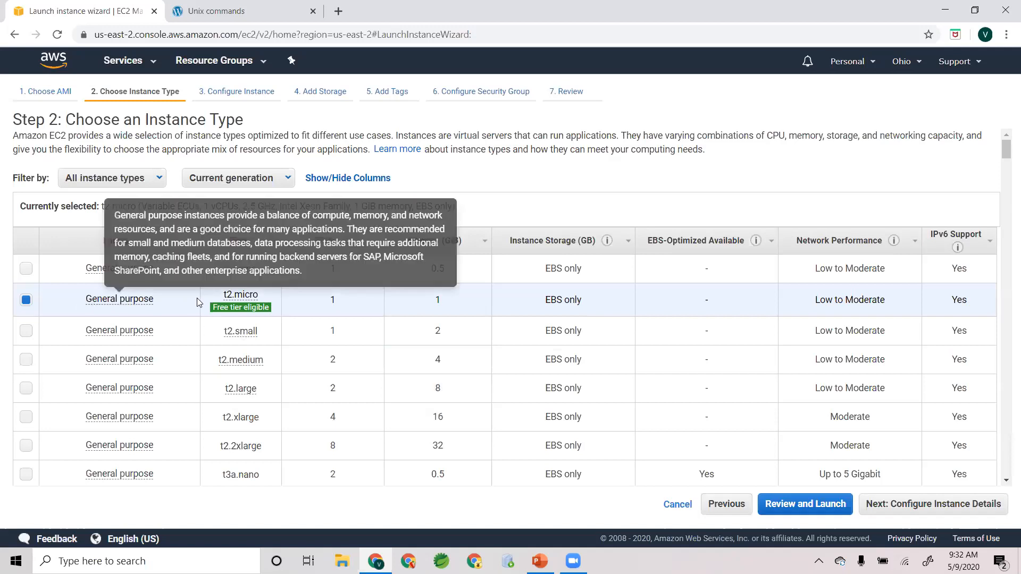
- Examine the t2.micro instance type's vCPUs, memory, instance storage and description
mouse_move(214, 315)
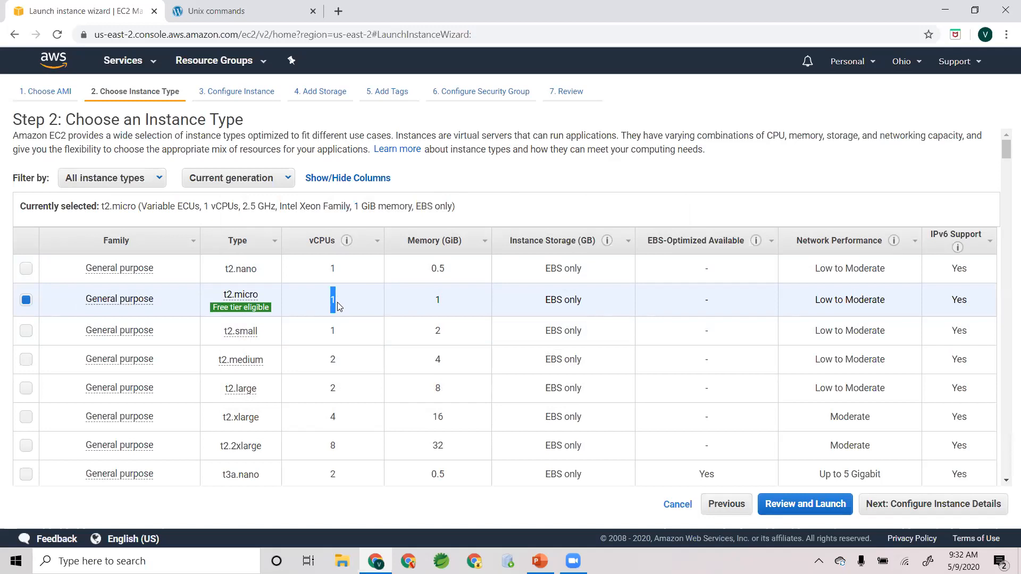
click(437, 299)
double_click(341, 304)
drag(324, 308, 348, 300)
click(518, 298)
drag(541, 299, 586, 304)
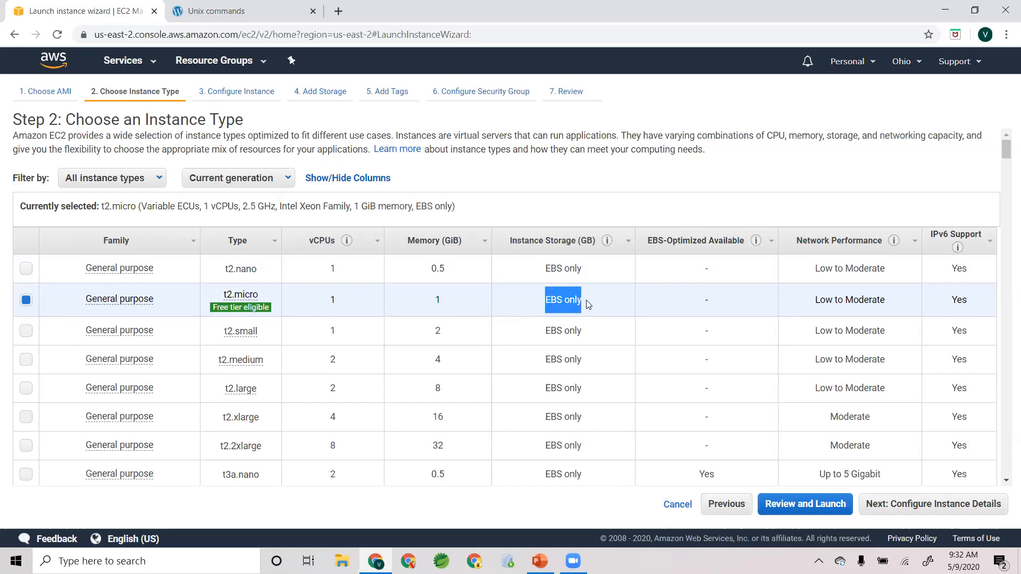
click(586, 300)
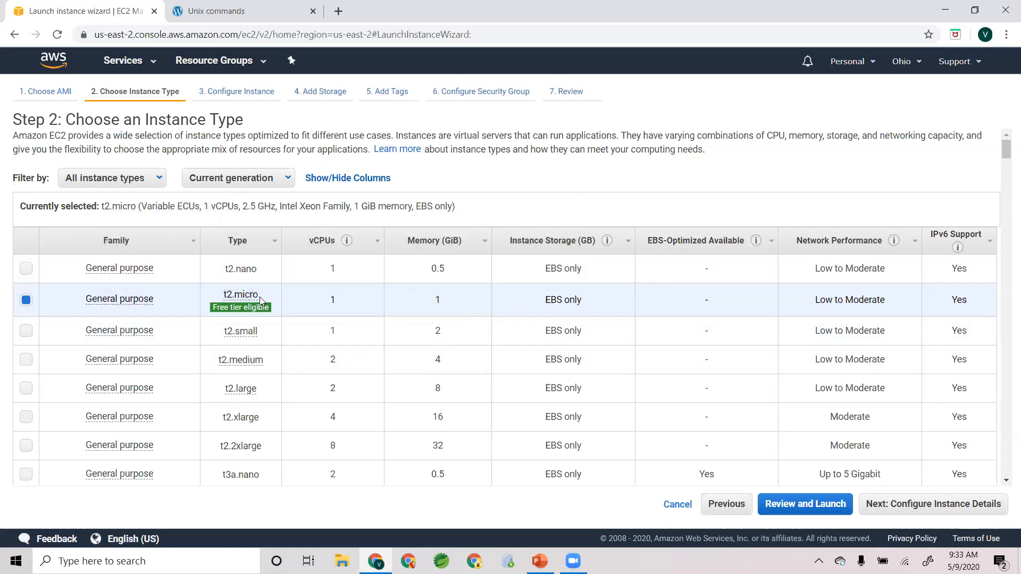
drag(260, 297, 222, 294)
click(212, 292)
mouse_move(225, 300)
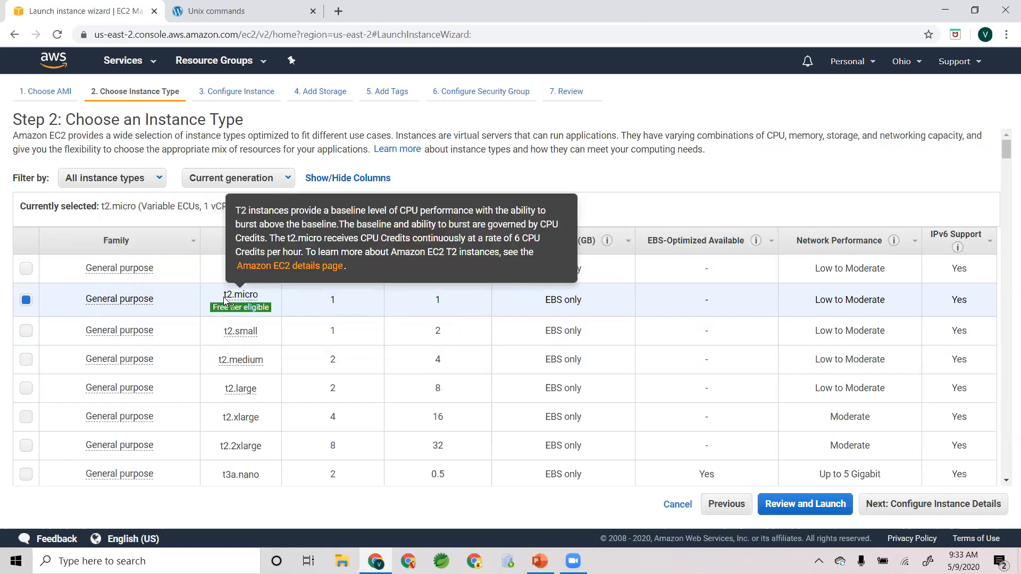
- Continue with t2.micro to the instance details and review the network, placement and shutdown settings
click(944, 511)
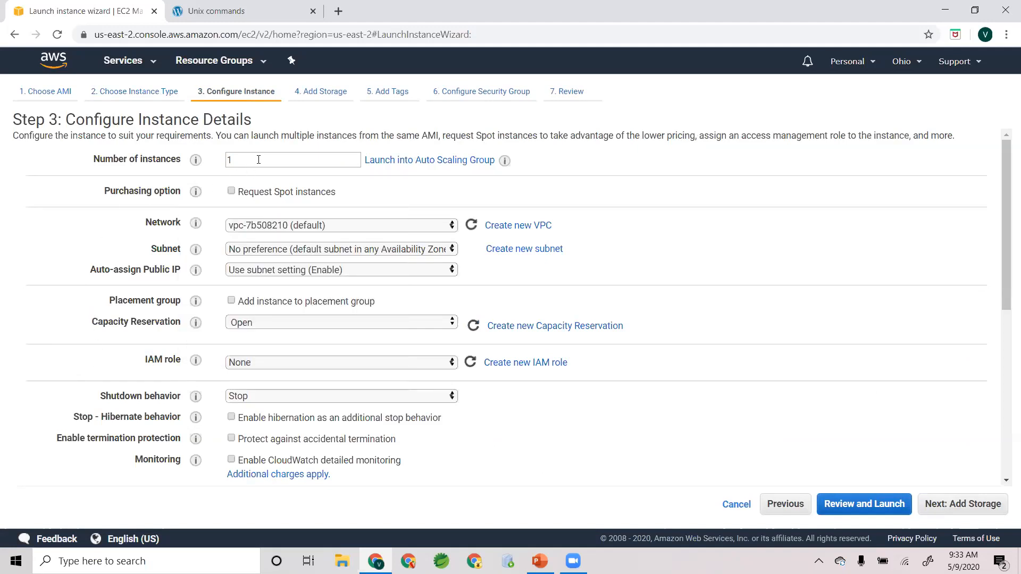
scroll(127, 290, down, 2)
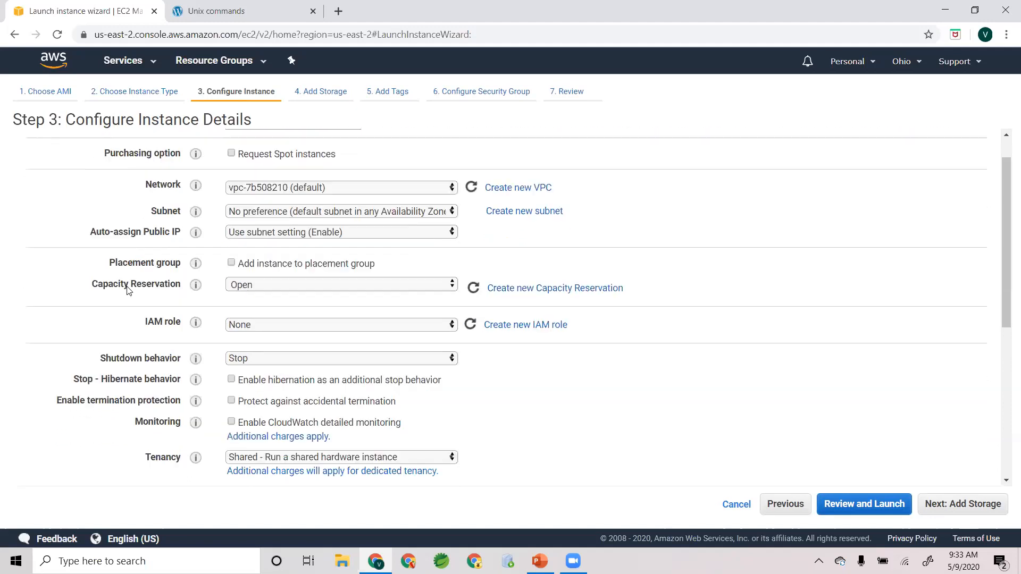
scroll(128, 290, up, 2)
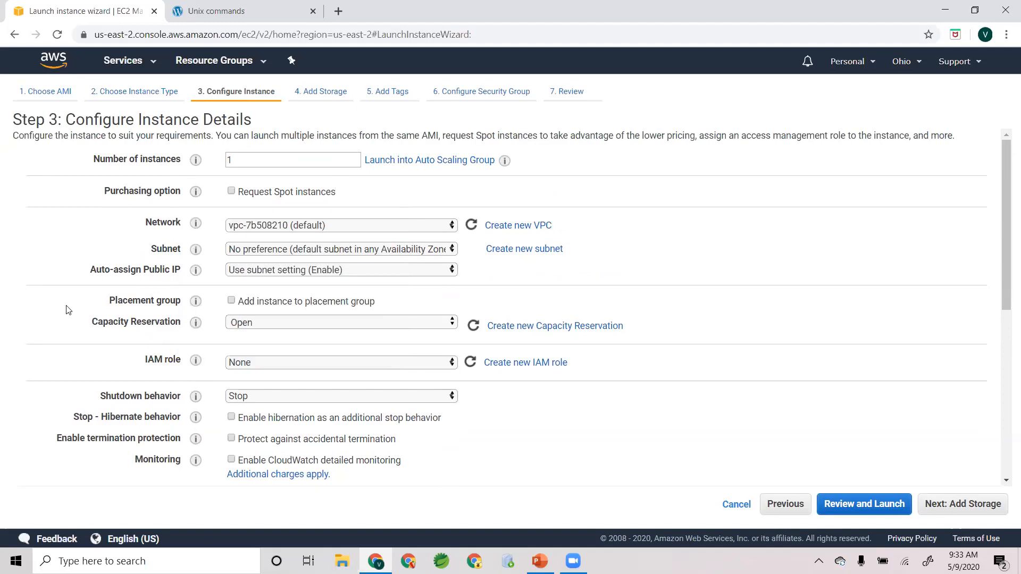
scroll(68, 310, down, 1)
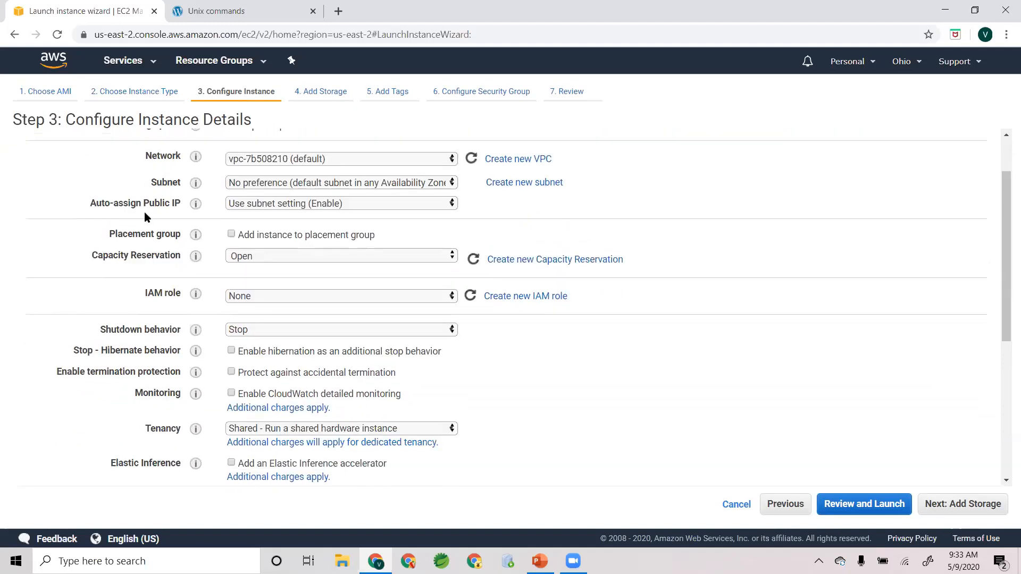
scroll(148, 218, up, 1)
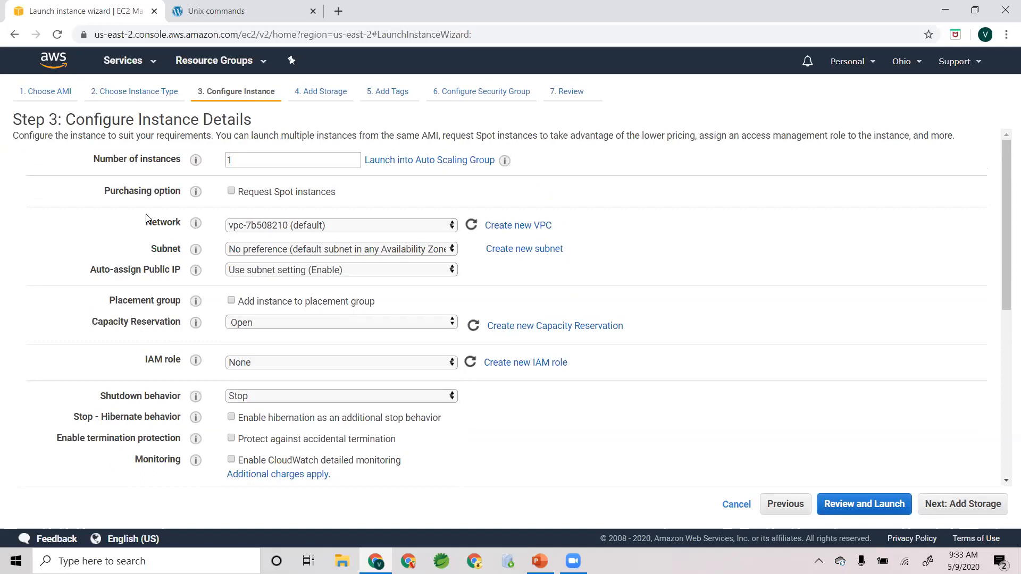
- Check the demo task list on the PowerPoint slide and return to the launch wizard in the browser
key(alt+Tab)
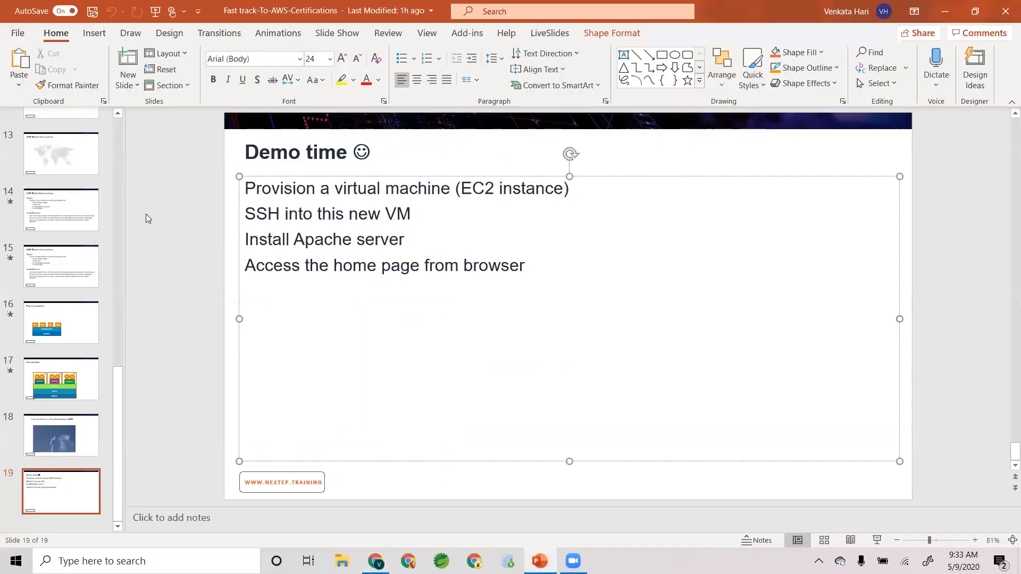
key(alt+Tab)
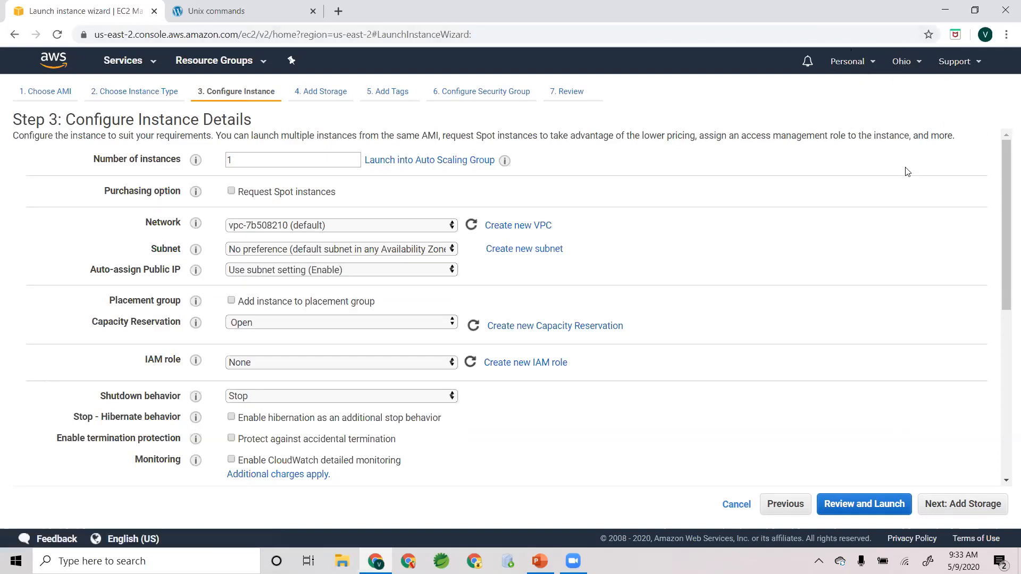
- Review the available AWS regions and switch the region to US East (N. Virginia)
click(904, 63)
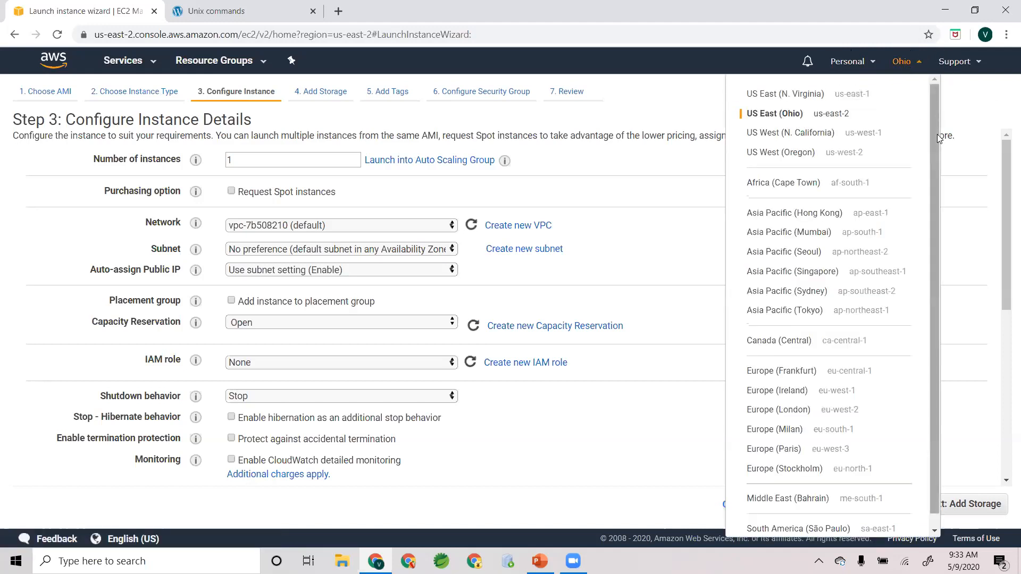
scroll(937, 133, down, 1)
scroll(941, 117, up, 1)
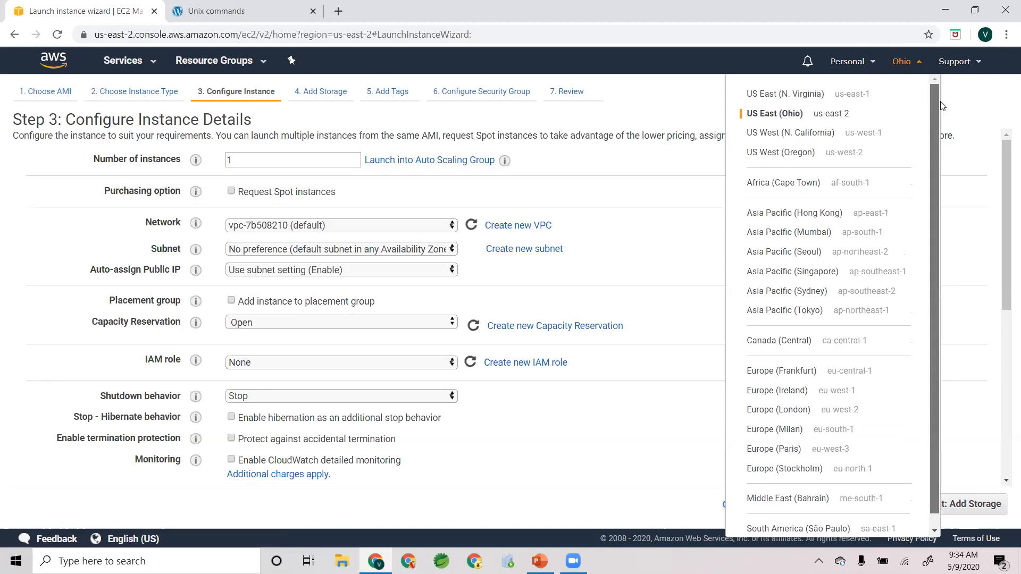
scroll(948, 168, down, 1)
scroll(950, 212, up, 1)
click(780, 94)
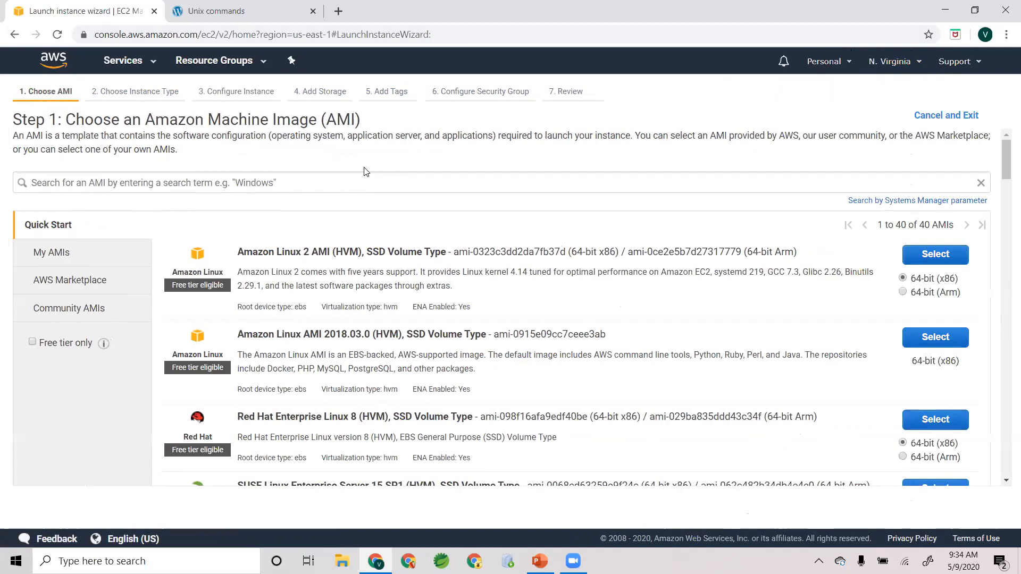
- Reopen the EC2 dashboard from the Compute services and start the launch instance wizard again
click(126, 61)
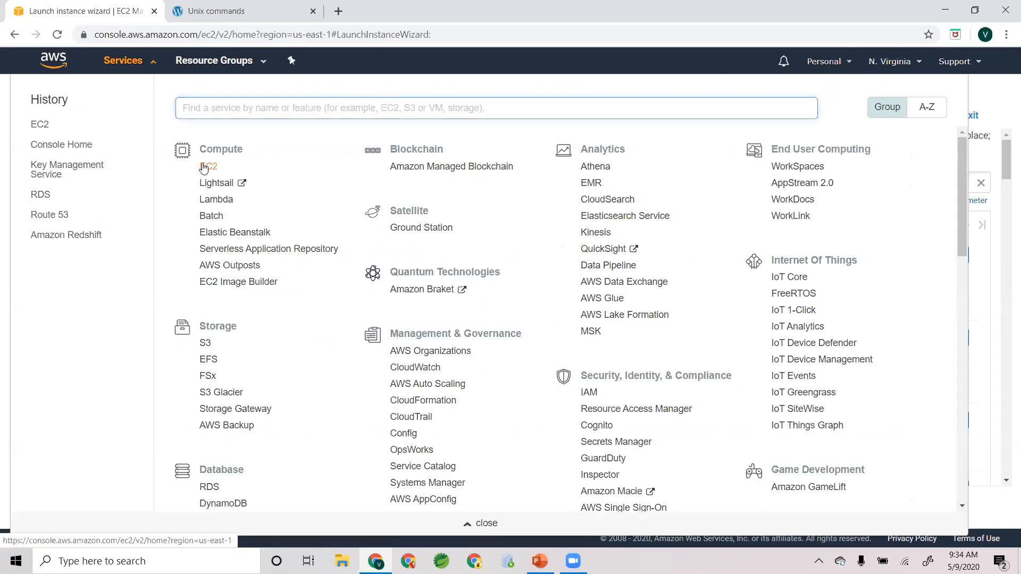
click(204, 166)
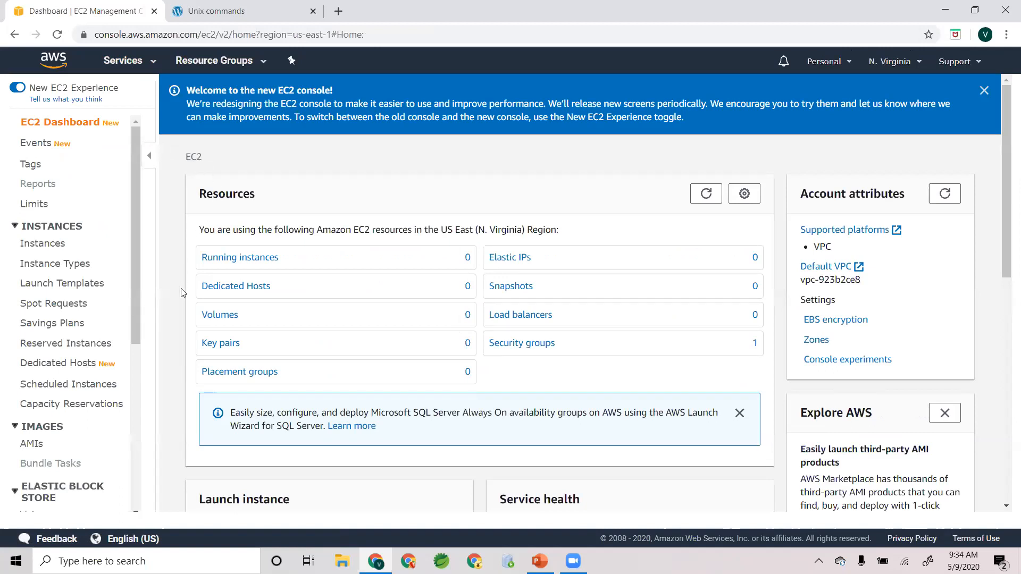
scroll(181, 293, down, 2)
click(263, 447)
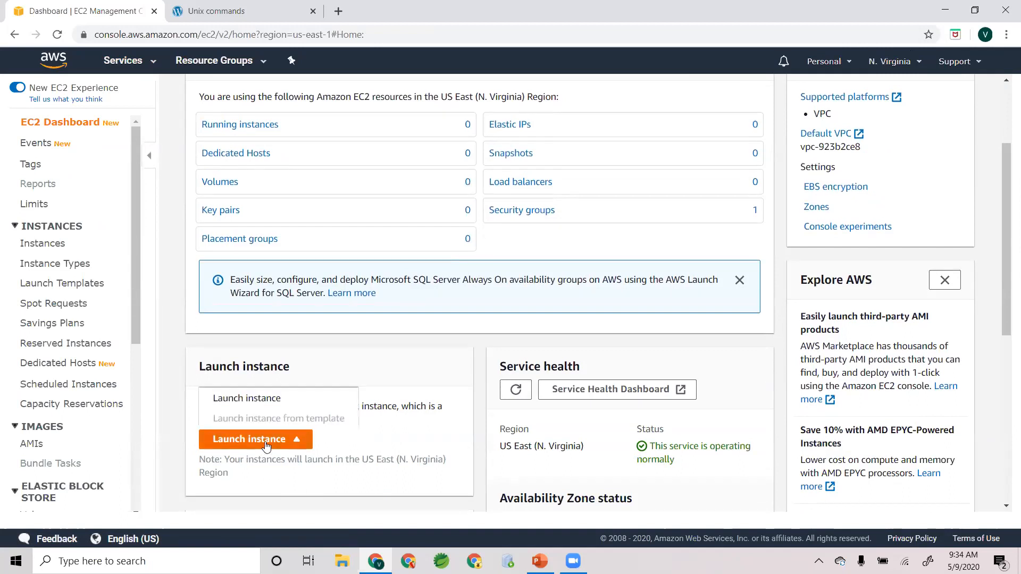
click(258, 403)
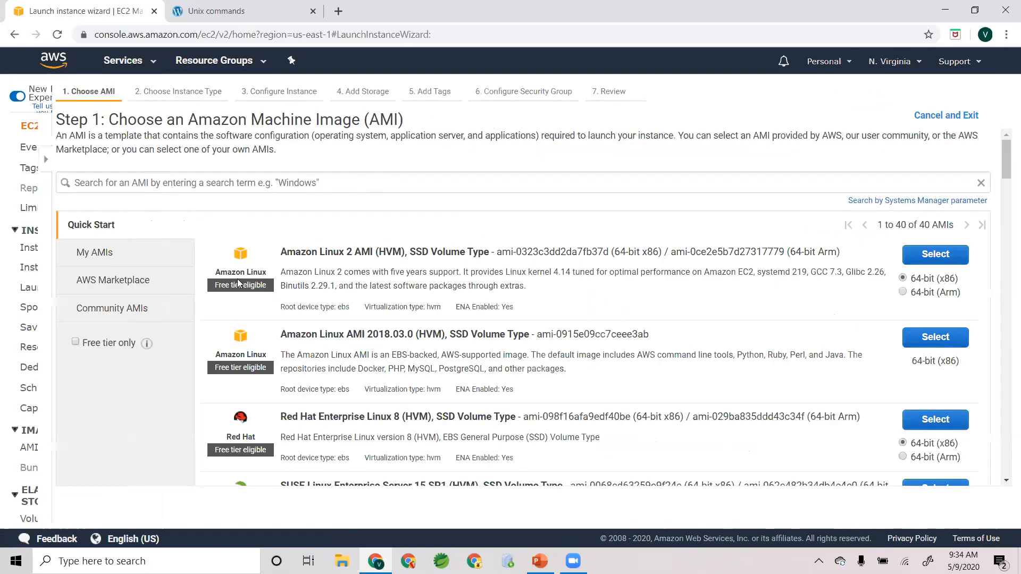
- Choose the free-tier Amazon Linux 2 AMI, 64-bit (x86), and continue to the instance details with the t2.micro type
click(55, 346)
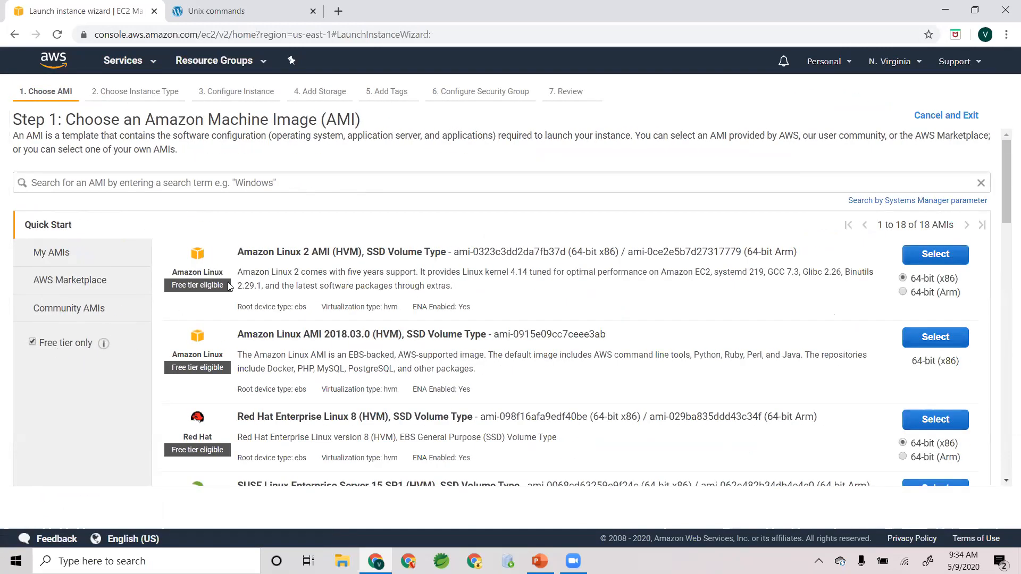
click(926, 255)
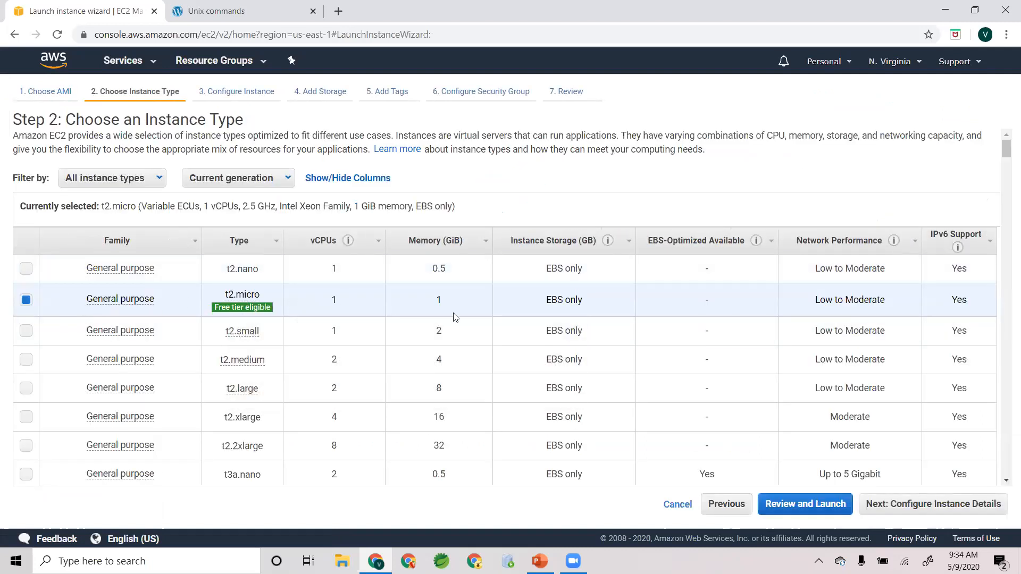
click(953, 503)
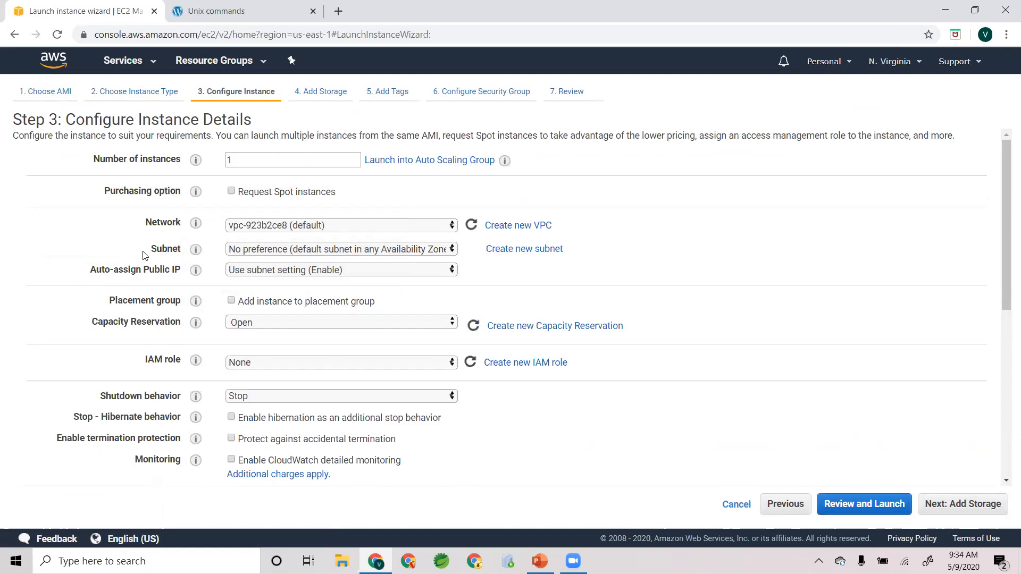
- Set the instance's subnet to subnet-3824af75, the default in us-east-1a, and check the other available subnets
click(248, 250)
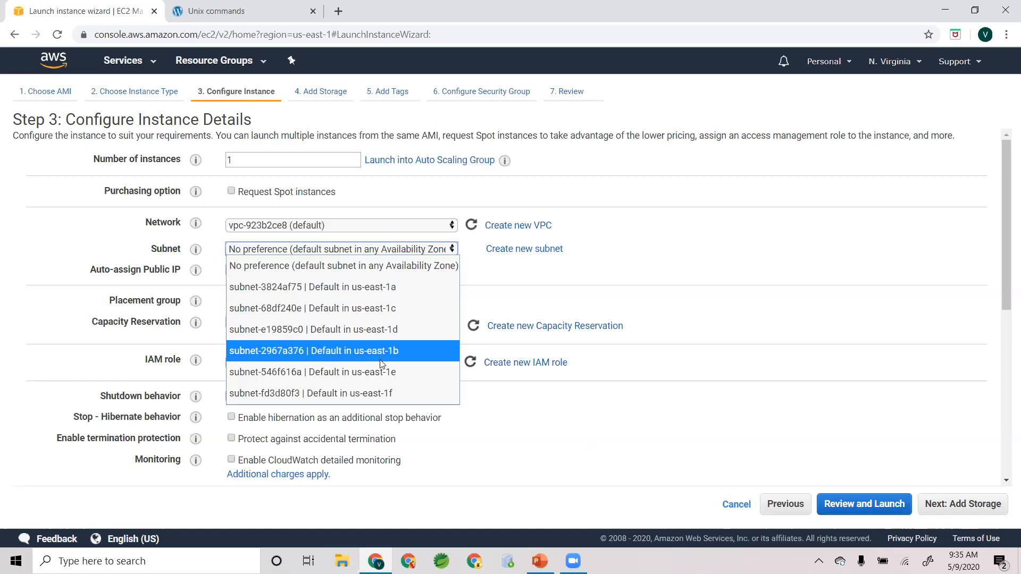
click(371, 290)
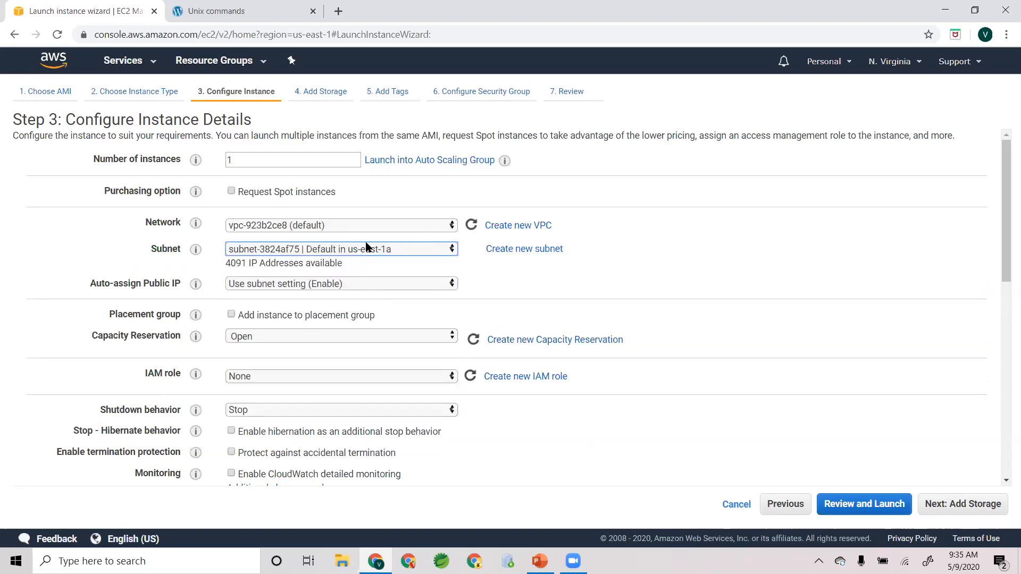
click(375, 254)
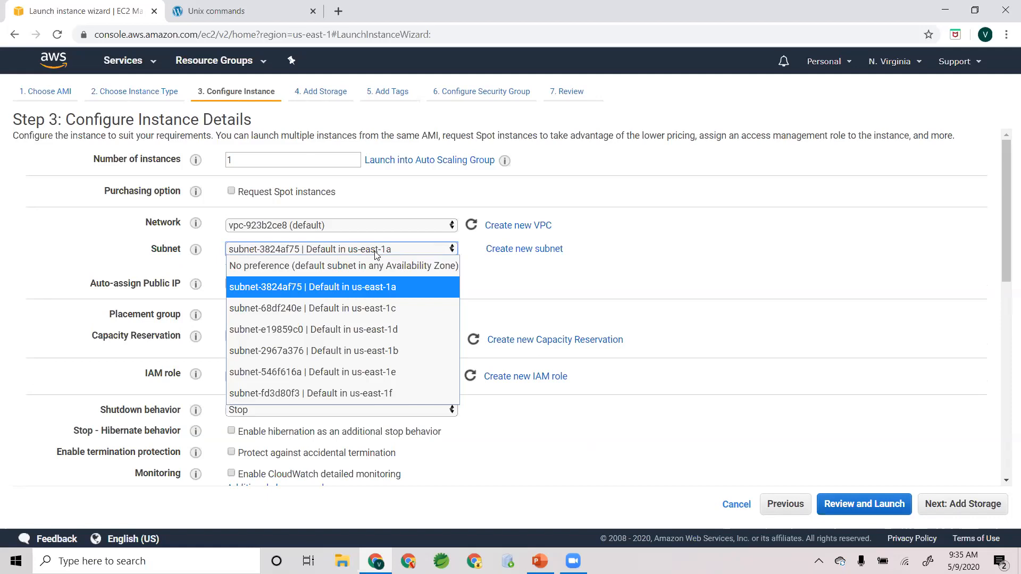
click(510, 283)
click(511, 283)
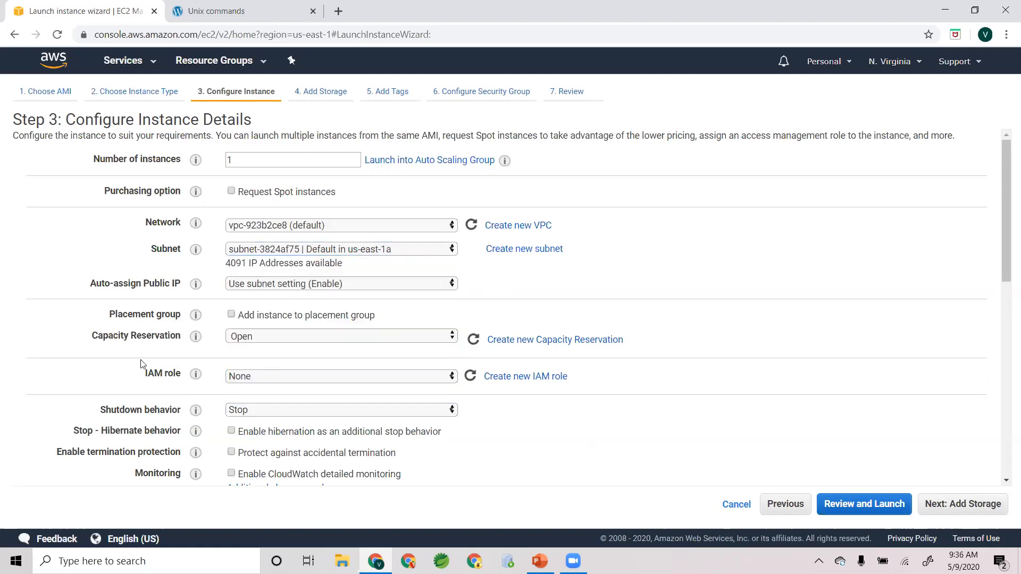
- Switch the subnet to the us-east-1d default and return it to subnet-3824af75 in us-east-1a
click(399, 250)
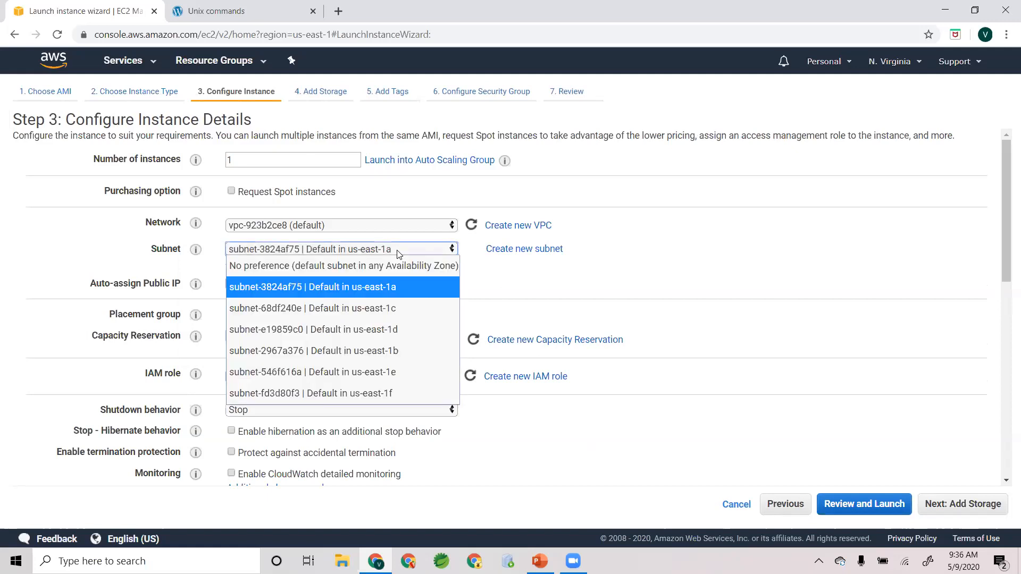
click(408, 330)
click(501, 276)
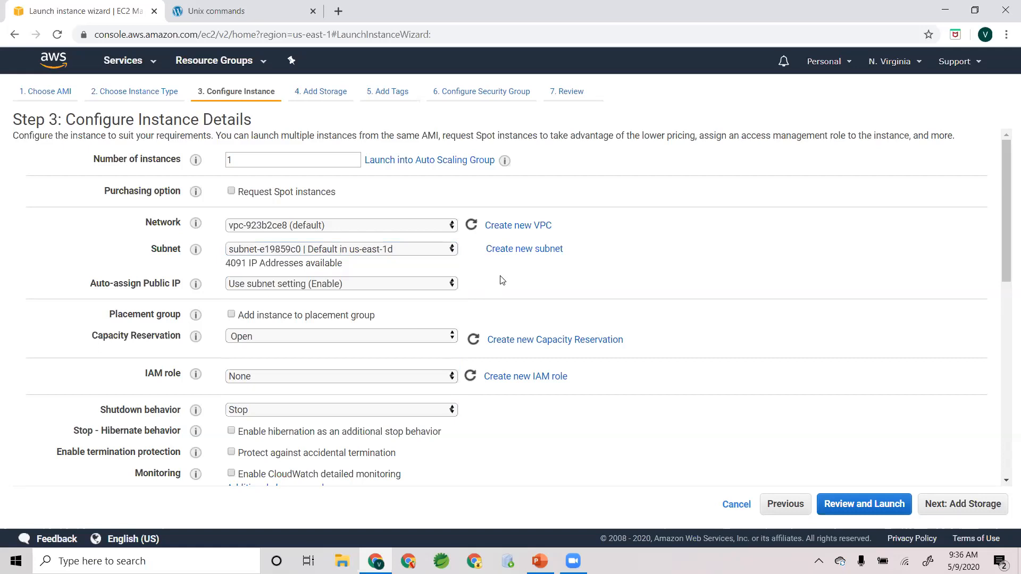
click(391, 257)
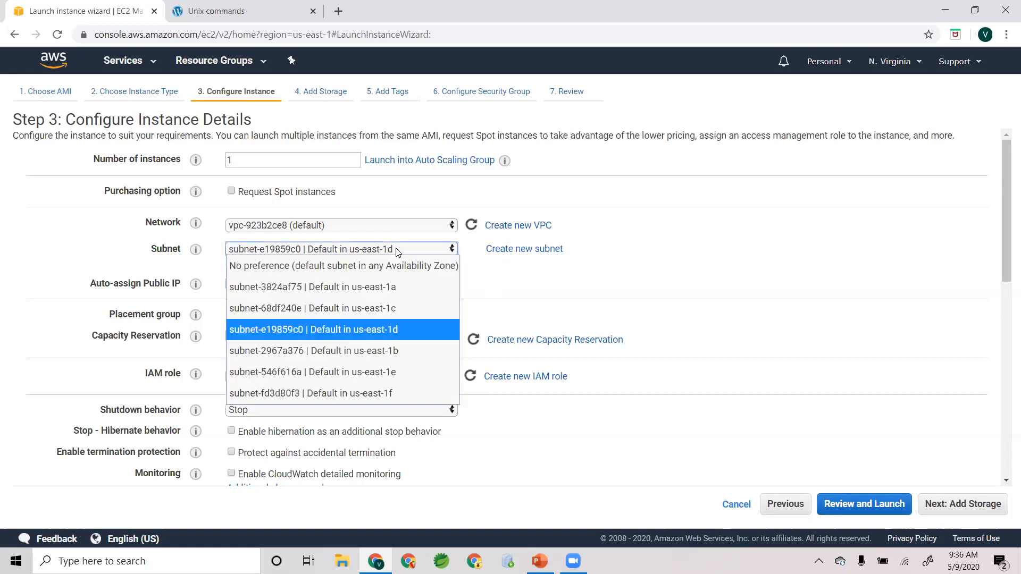
click(411, 287)
click(71, 276)
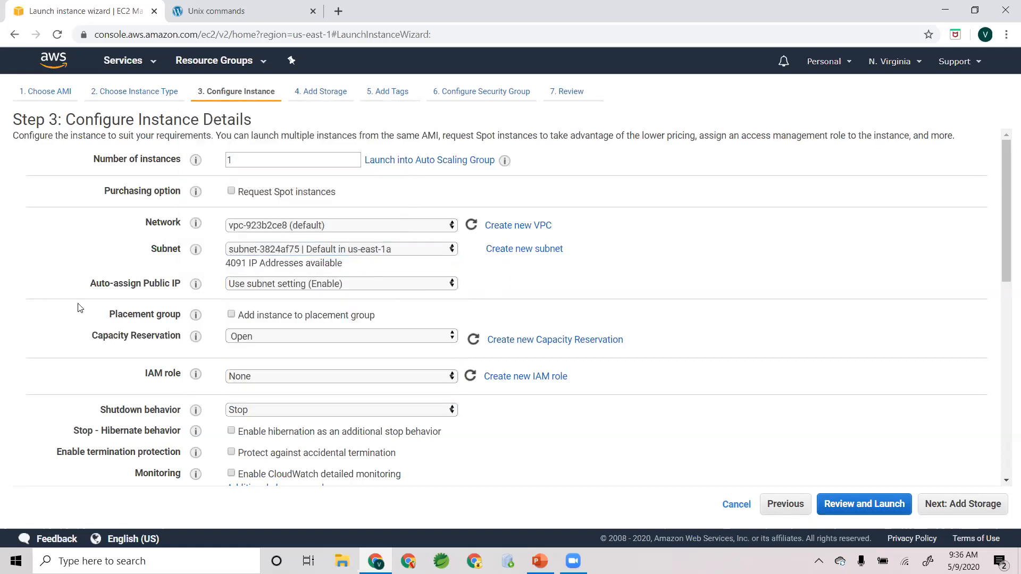
- Examine the Auto-assign Public IP setting and its available options in the instance details
scroll(77, 308, down, 1)
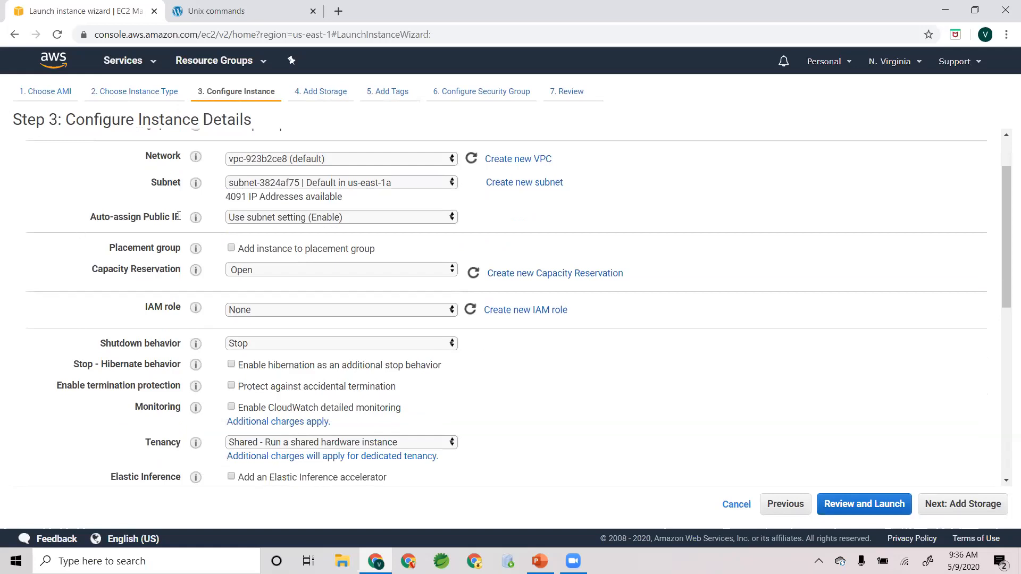
drag(89, 217, 184, 217)
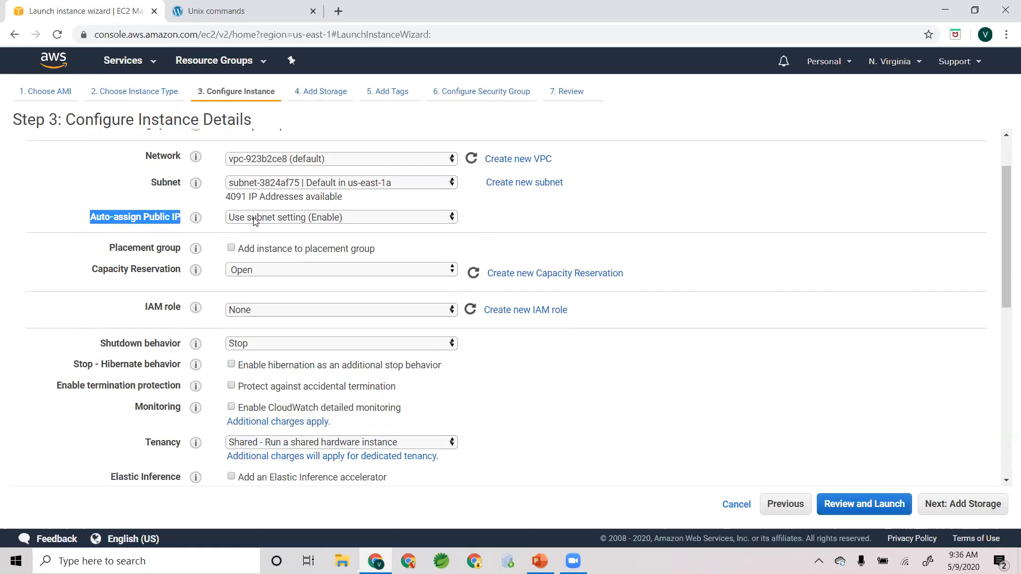
click(287, 217)
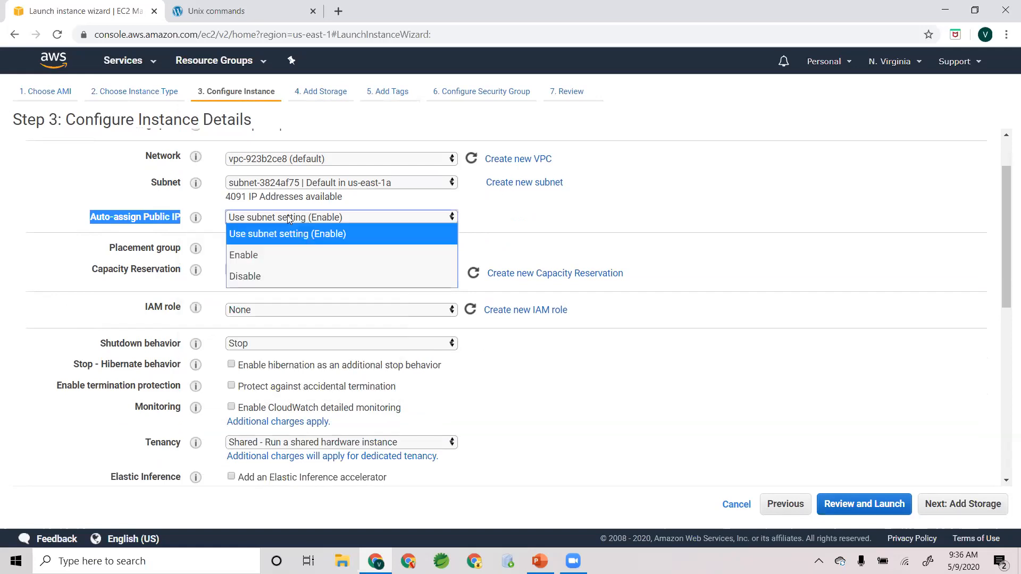
click(70, 201)
click(75, 205)
drag(89, 217, 182, 221)
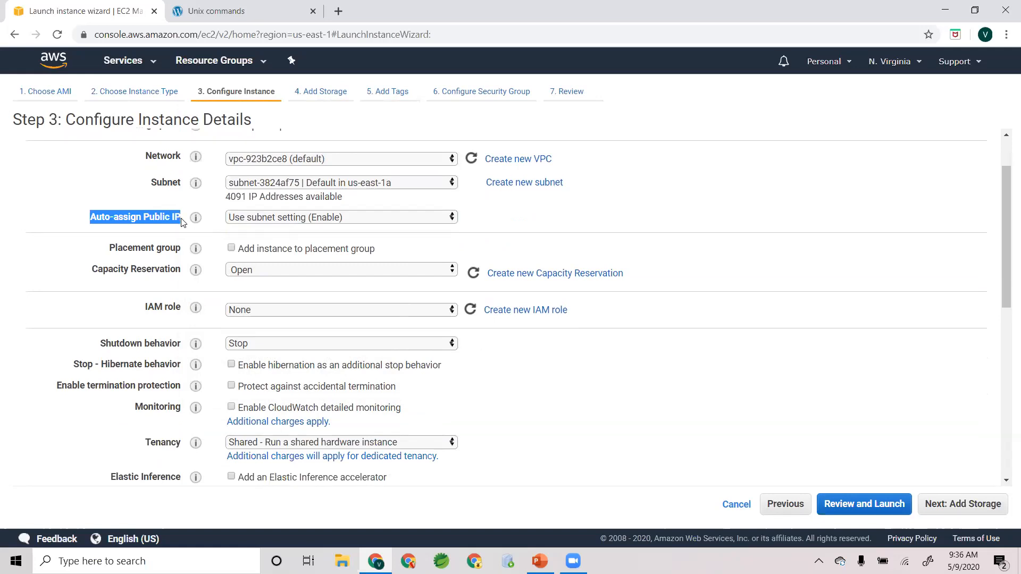
click(67, 225)
drag(68, 225, 182, 215)
click(83, 261)
- Review the remaining instance details and examine the shared, dedicated and dedicated host tenancy options
scroll(84, 261, down, 1)
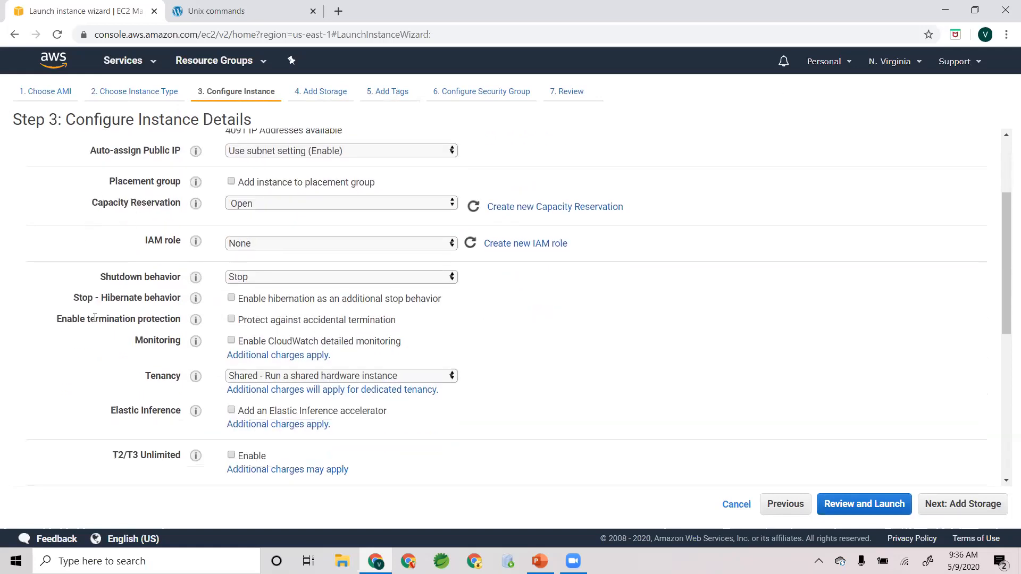
scroll(95, 317, down, 1)
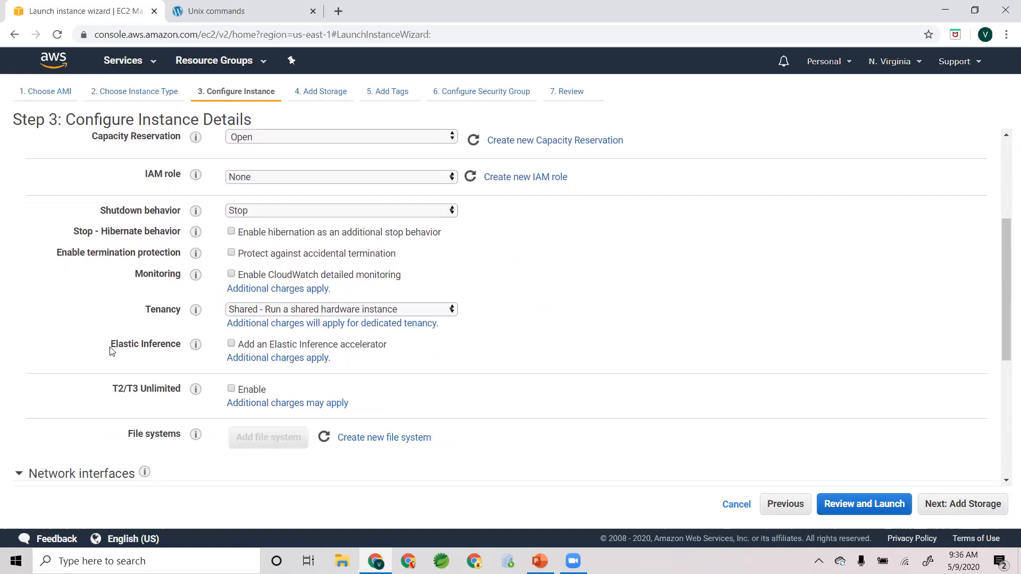
scroll(112, 348, down, 2)
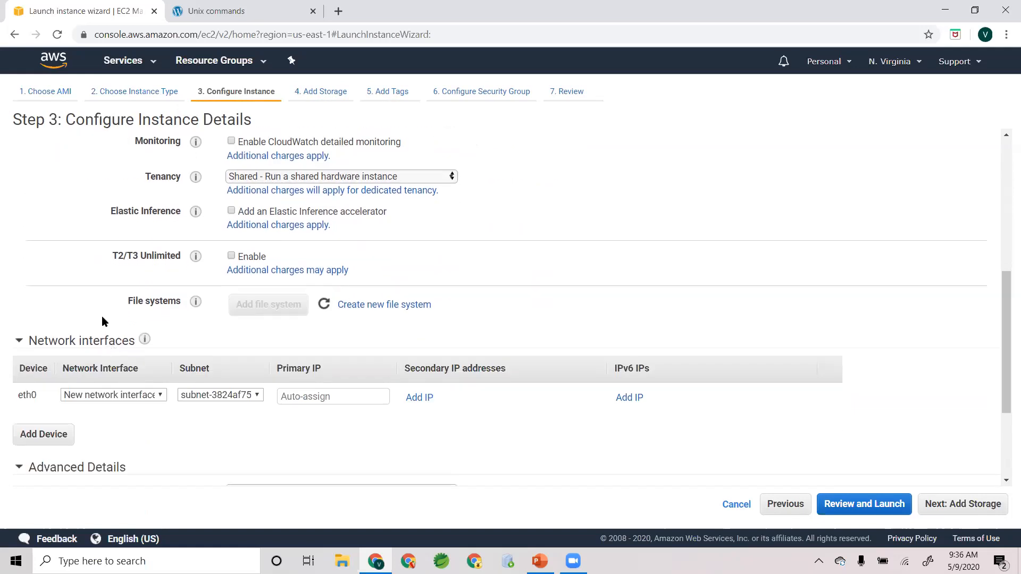
click(278, 179)
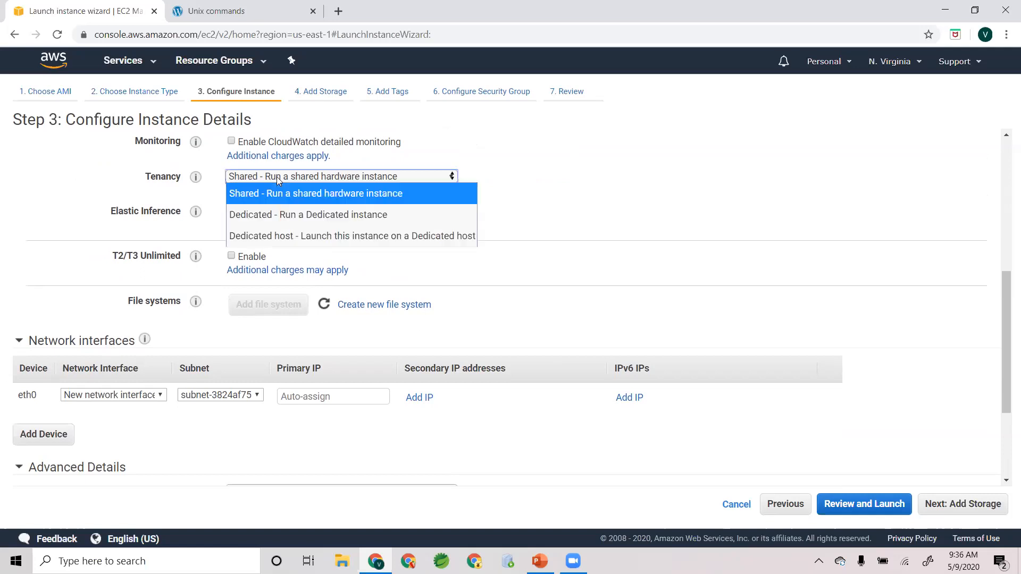
click(533, 177)
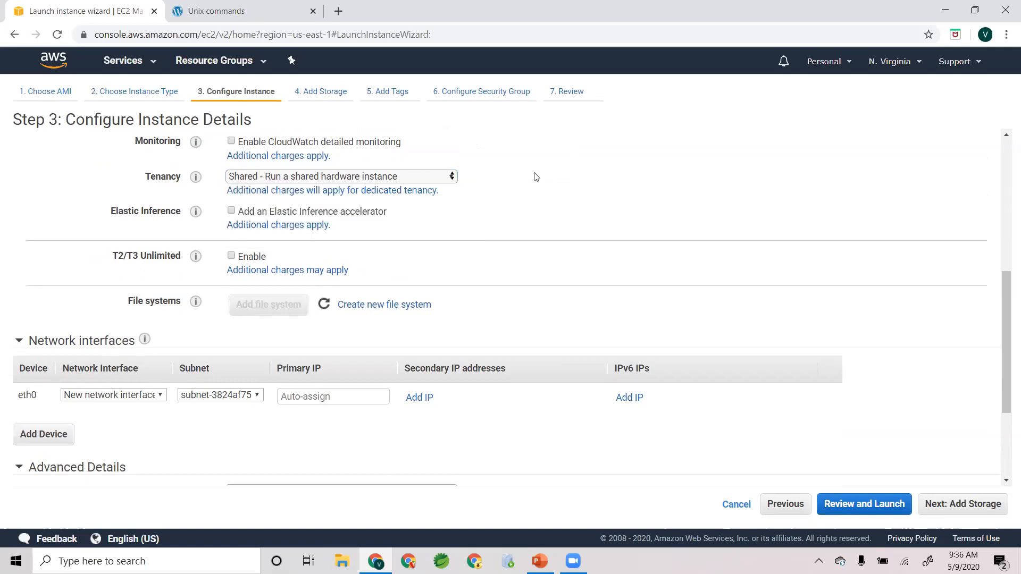
scroll(117, 237, up, 1)
drag(144, 244, 177, 248)
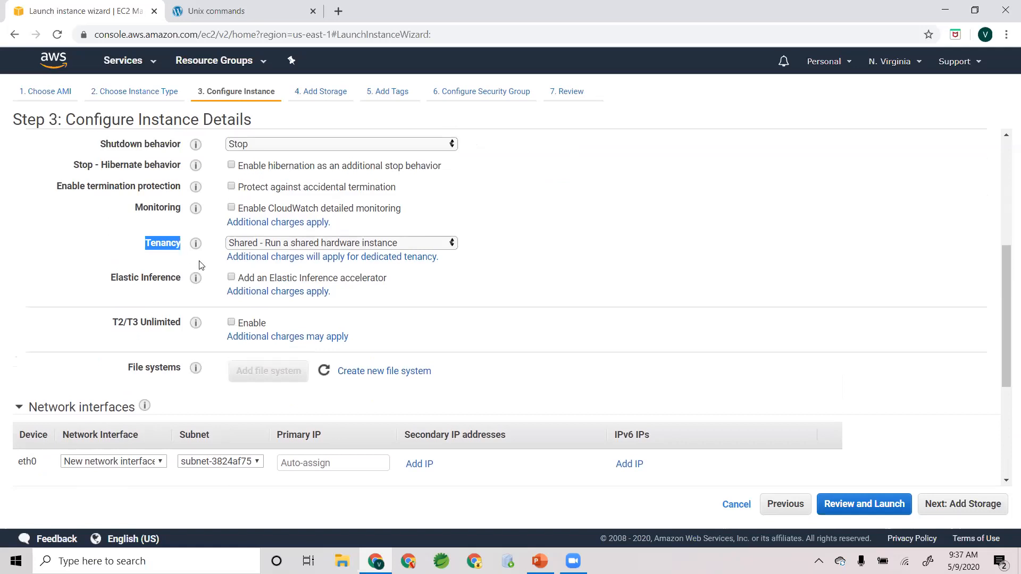
click(199, 261)
click(350, 243)
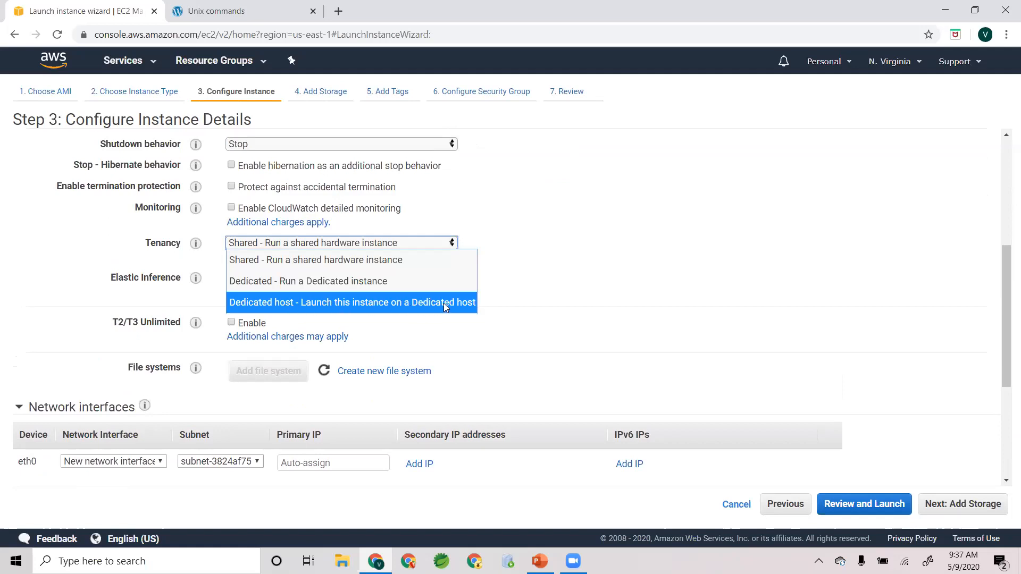
click(530, 277)
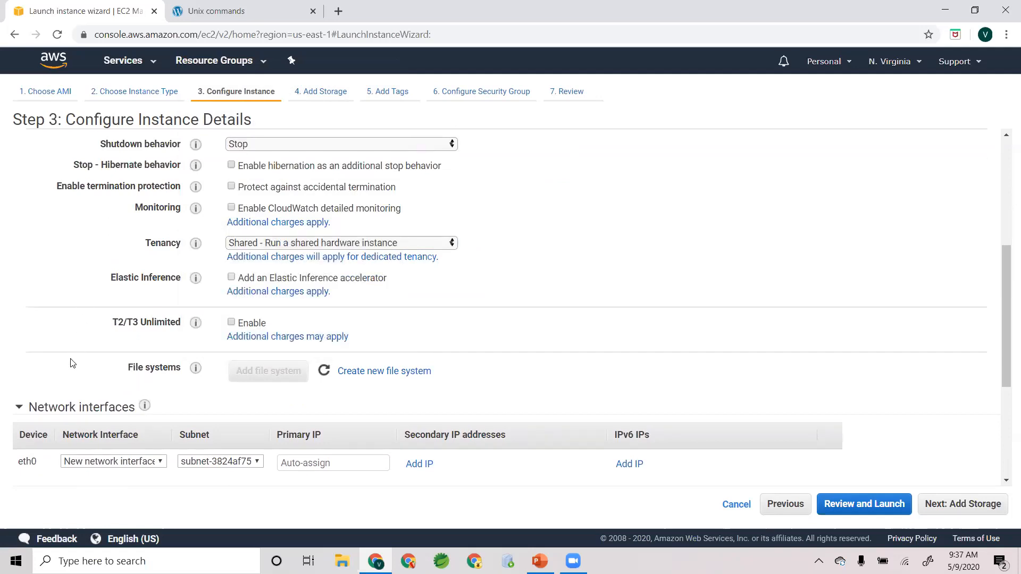
- Continue to the storage settings and review the root volume's size, volume type and encryption options
scroll(75, 367, down, 4)
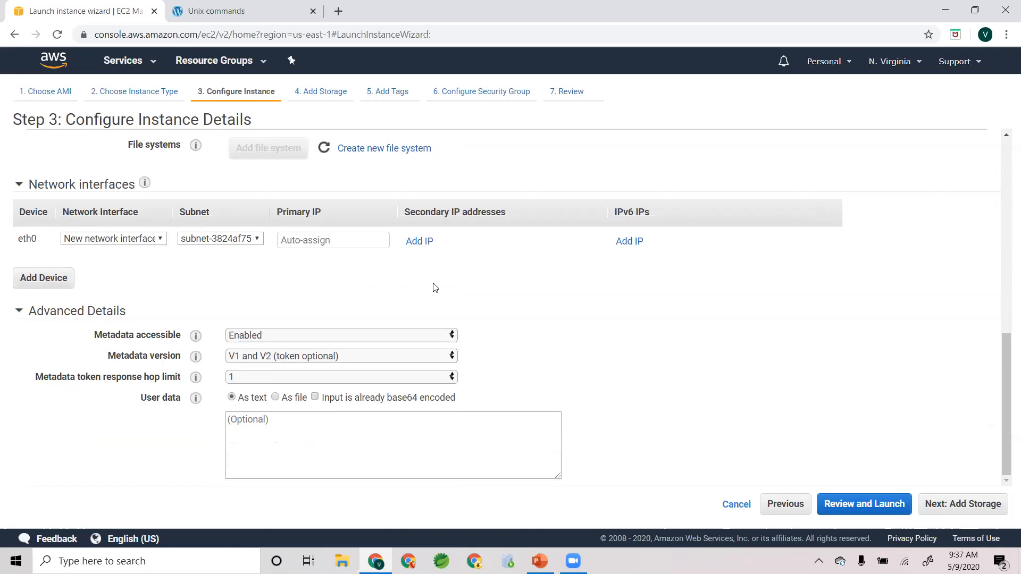
click(978, 504)
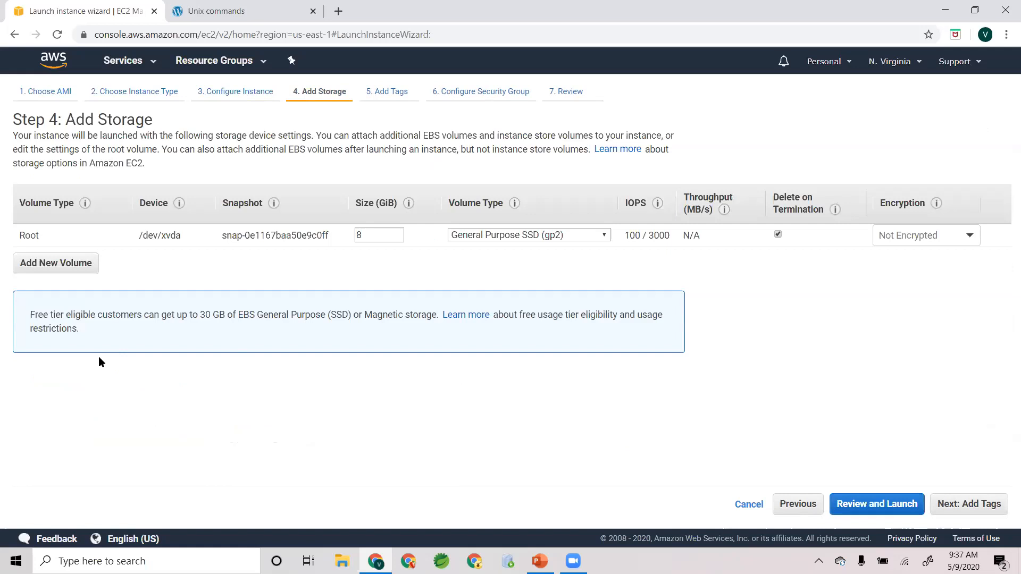
double_click(373, 236)
click(542, 232)
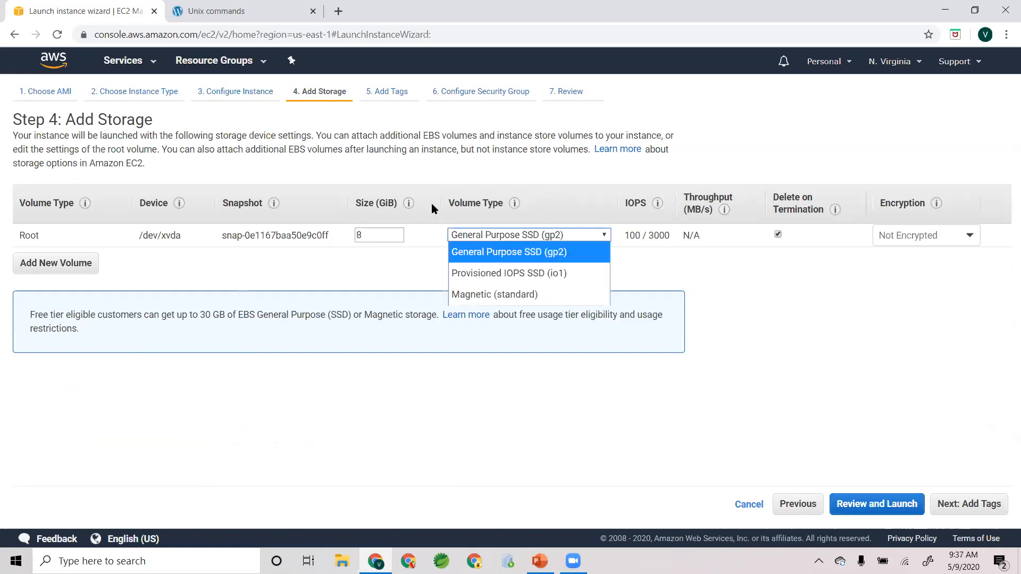
click(424, 231)
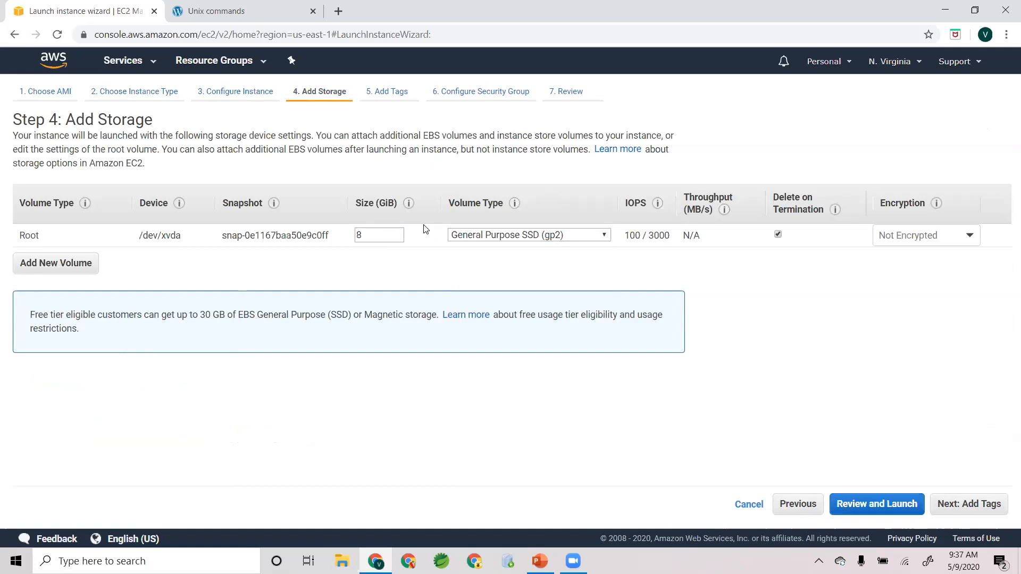
double_click(376, 236)
click(452, 220)
click(959, 239)
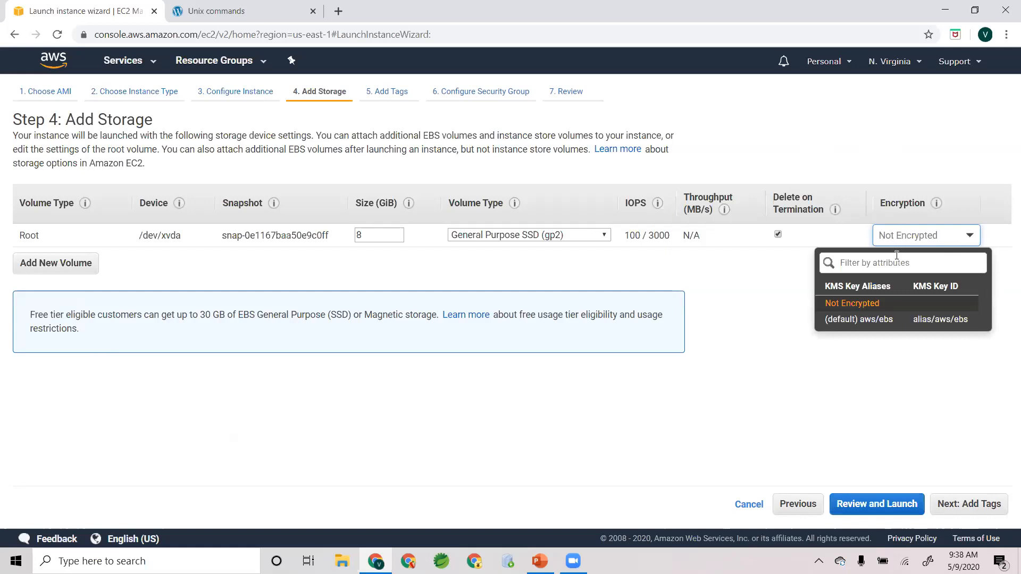
click(746, 292)
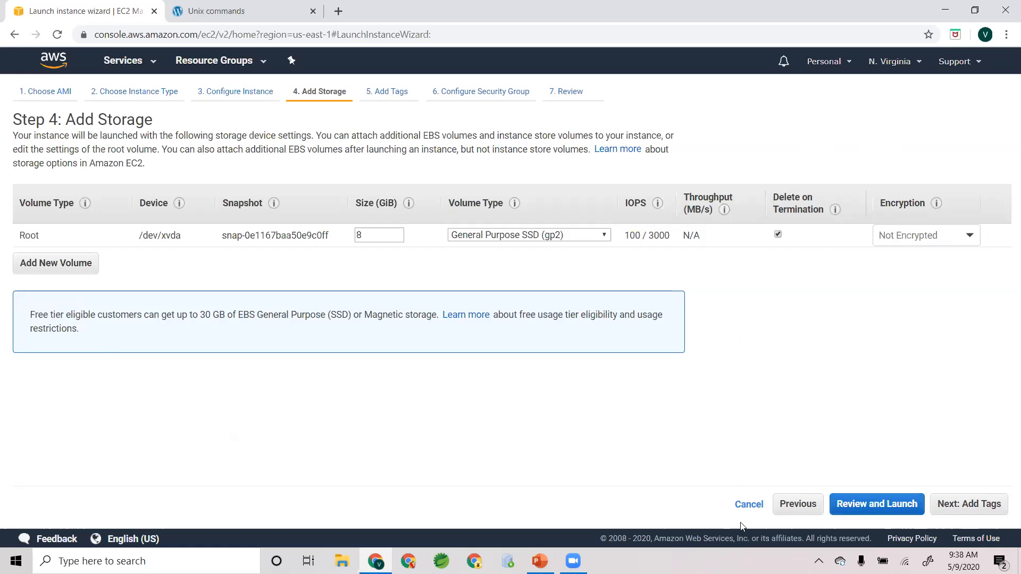
- Open the launch review and go back through the security group, tags and storage steps to the instance details
click(872, 503)
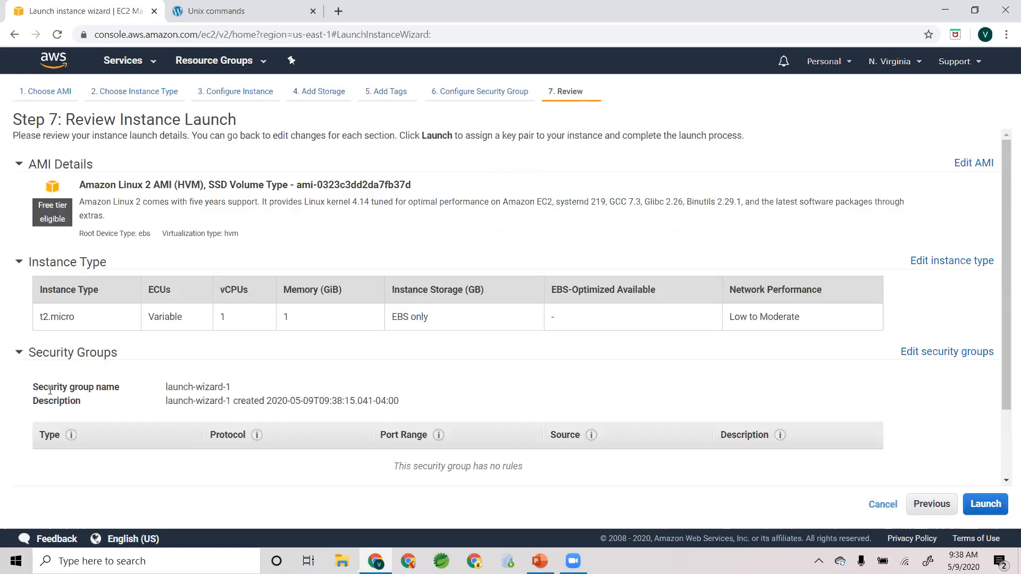
click(931, 503)
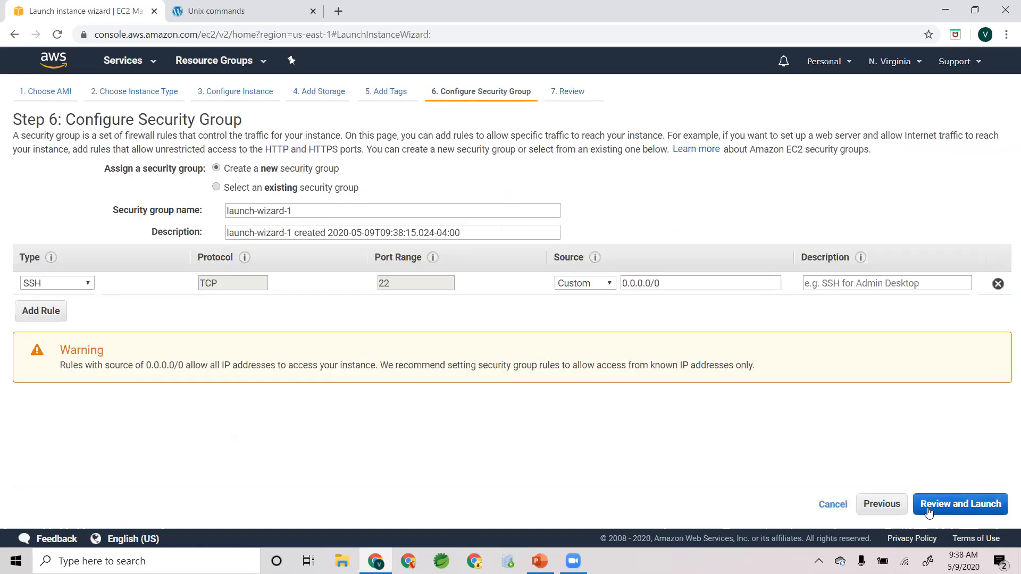
click(880, 503)
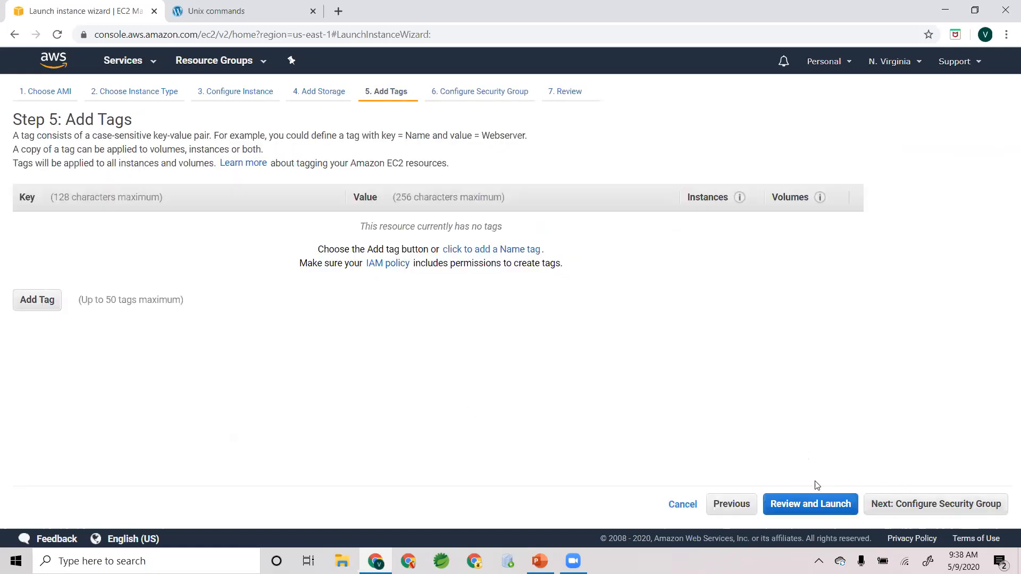
click(740, 508)
click(797, 503)
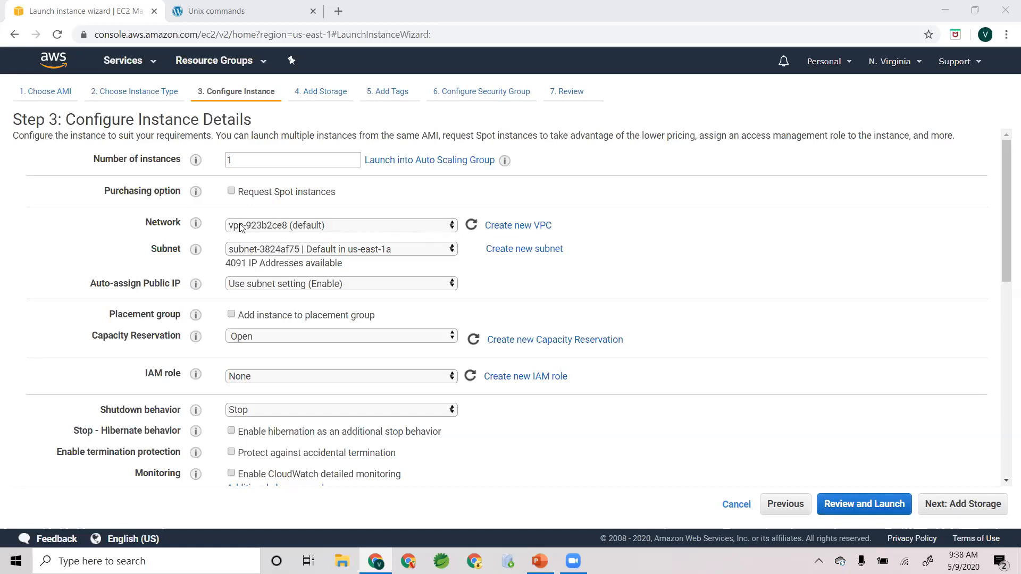
- Examine the default VPC network setting and the subnets available for each availability zone
click(290, 229)
click(277, 238)
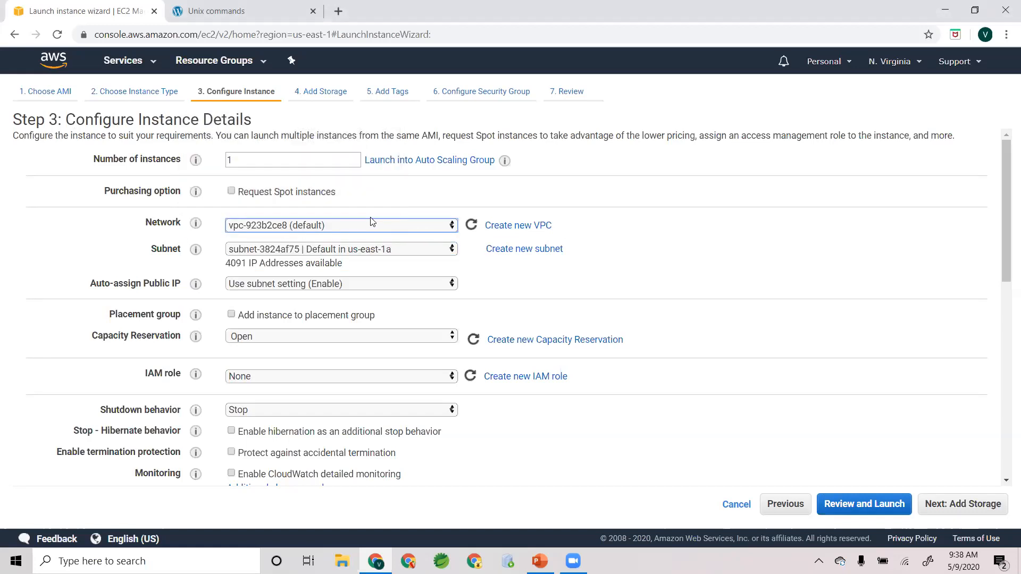
drag(149, 248, 180, 245)
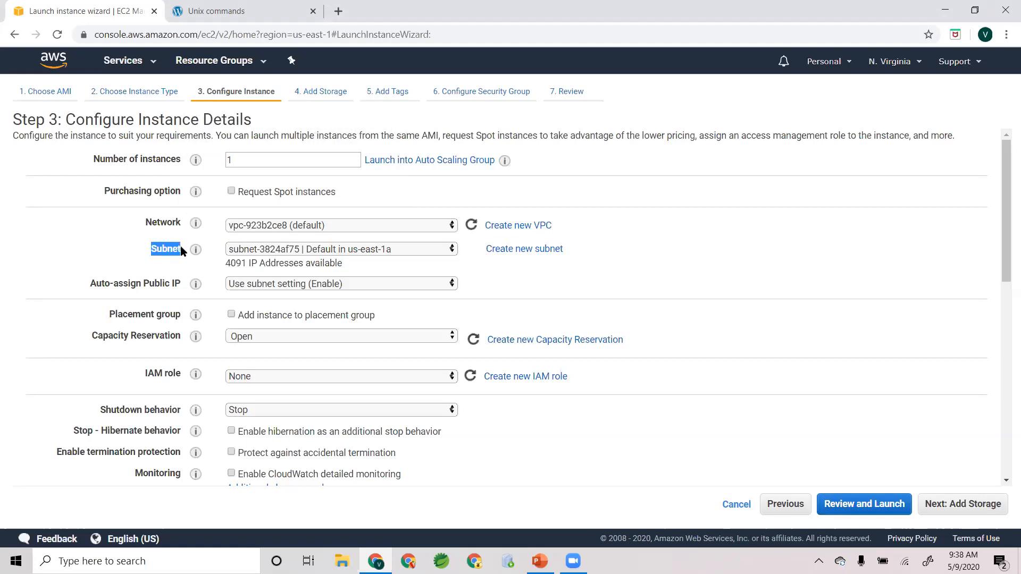
click(181, 245)
click(286, 247)
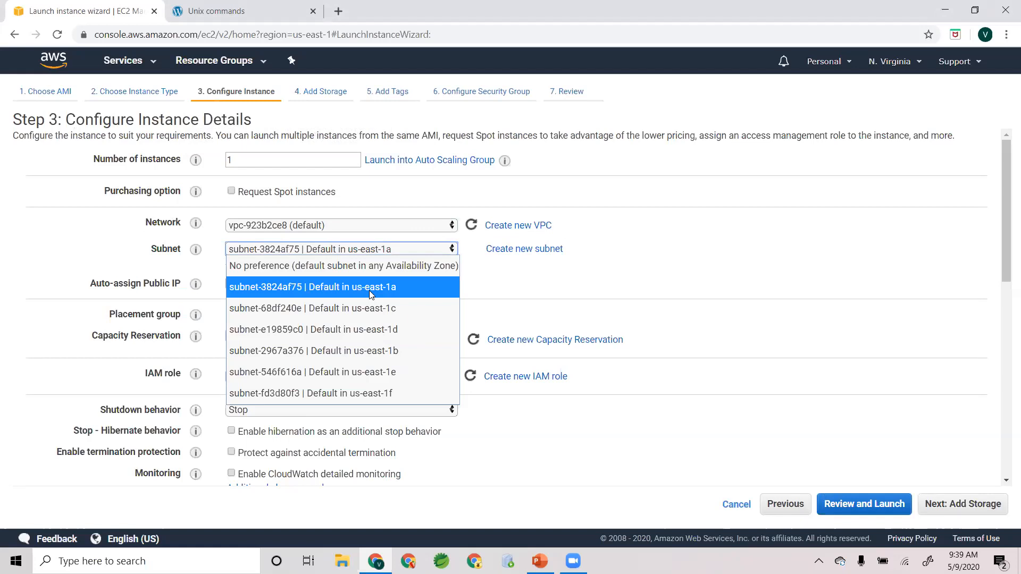
click(552, 275)
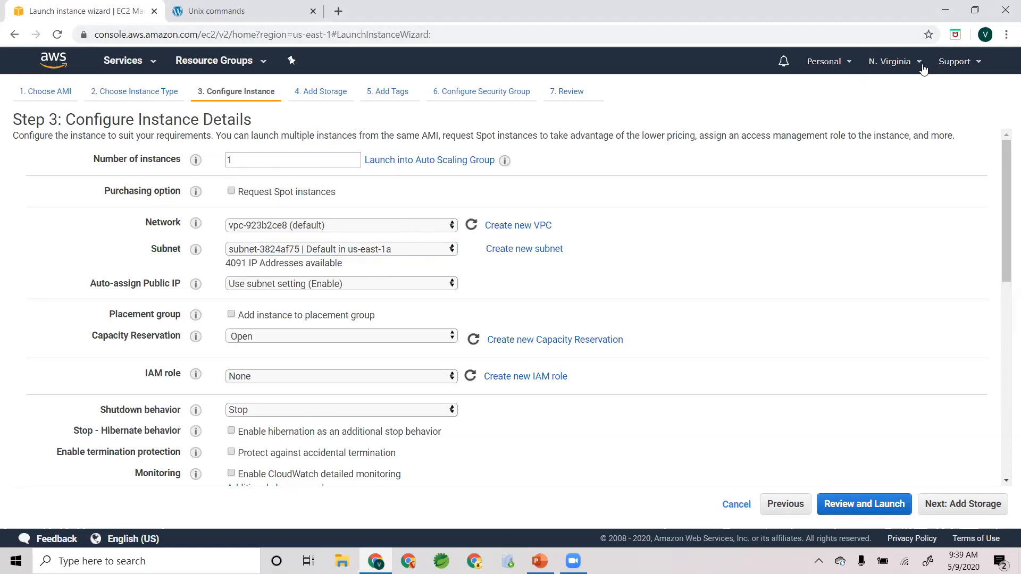
- Try the default us-east-1d subnet and set the subnet to No preference (default subnet in any Availability Zone)
click(410, 249)
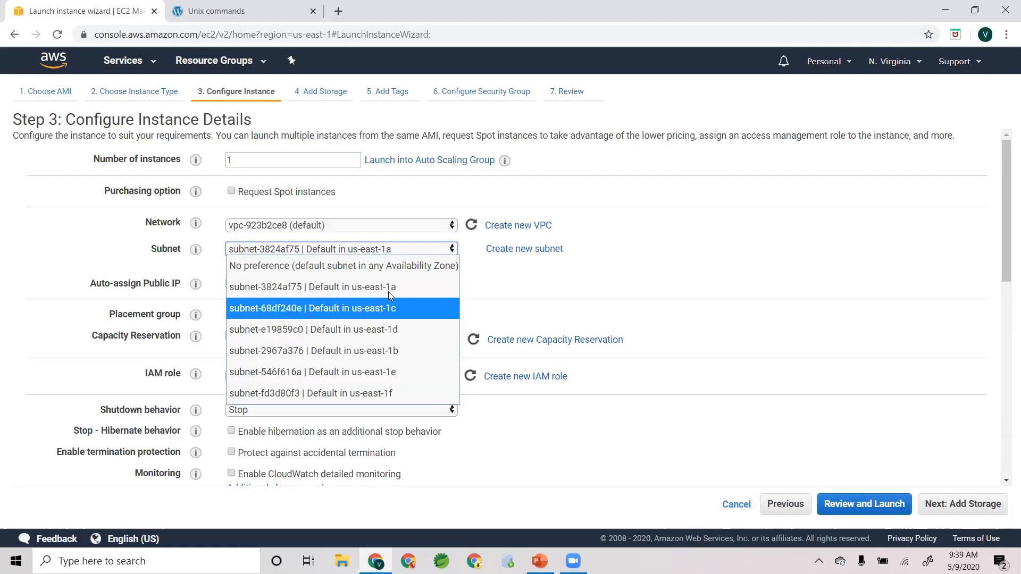
click(394, 330)
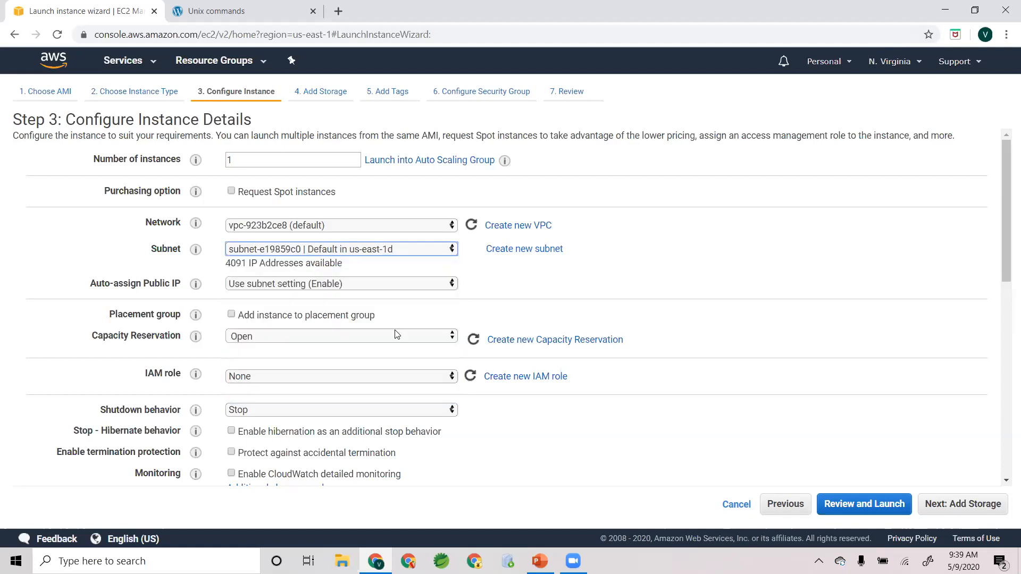
click(383, 249)
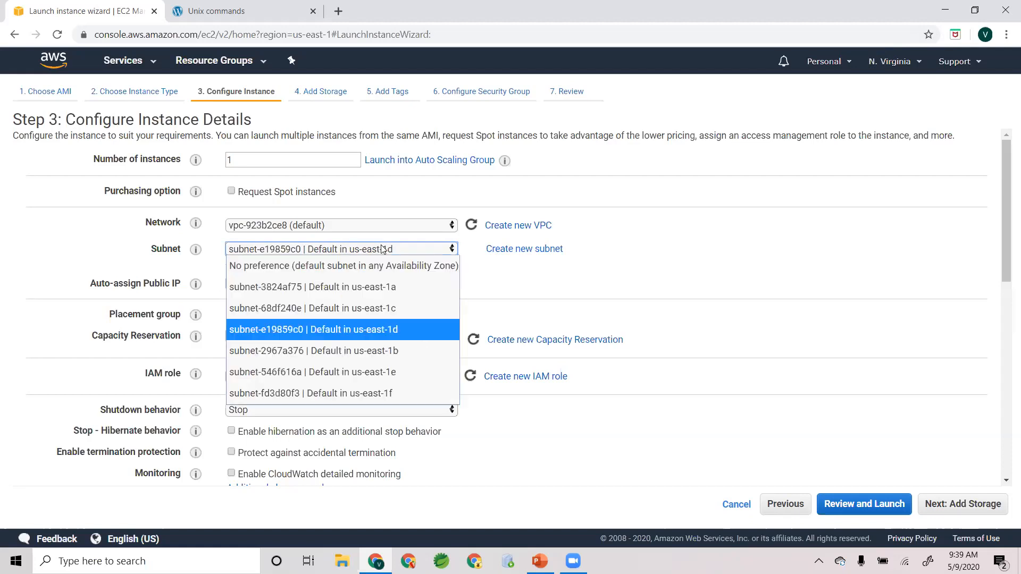
click(262, 266)
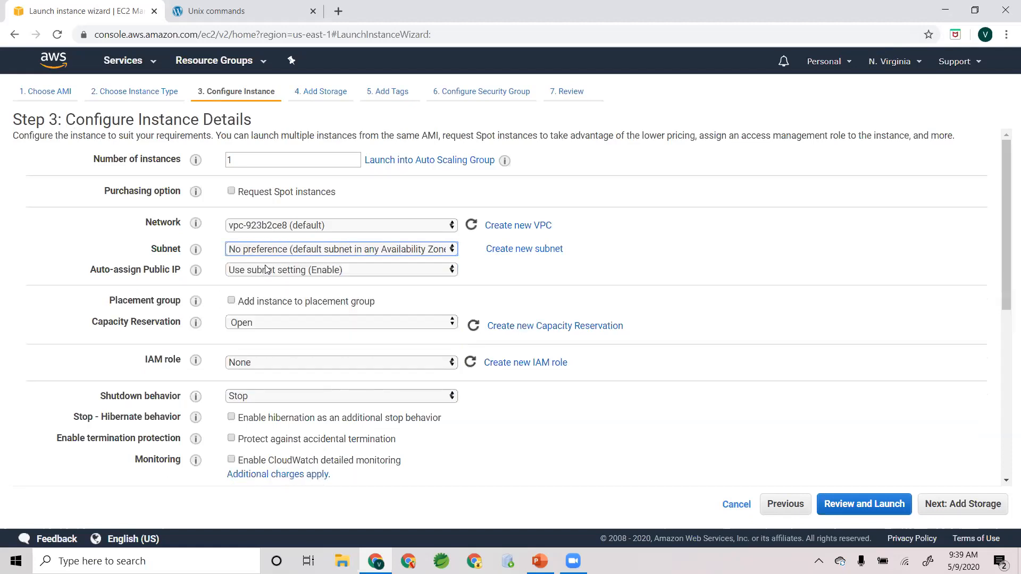
click(660, 273)
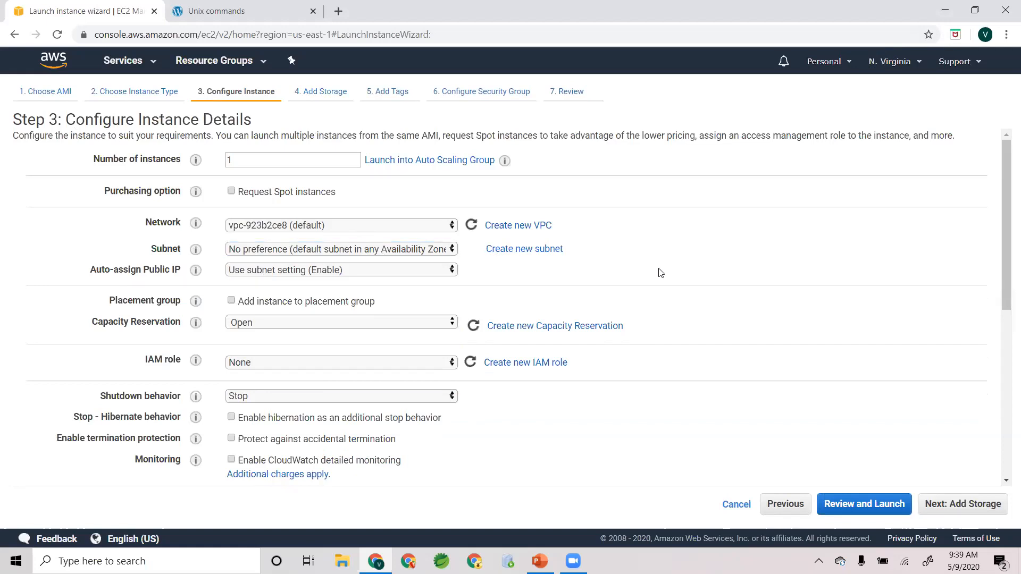
- Keep the default storage settings and add an instance tag with key Name and value WebServer1
click(957, 508)
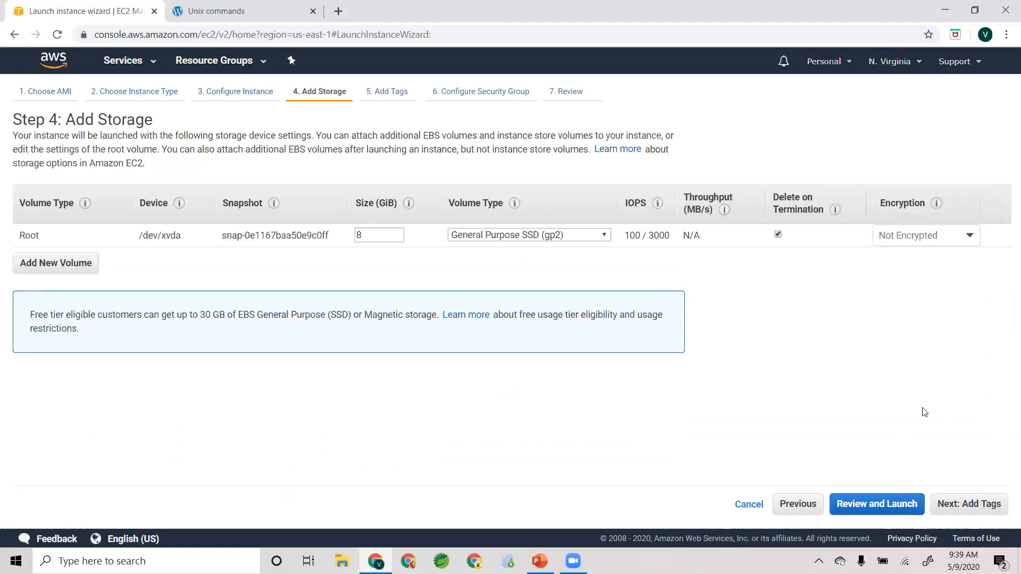
click(967, 506)
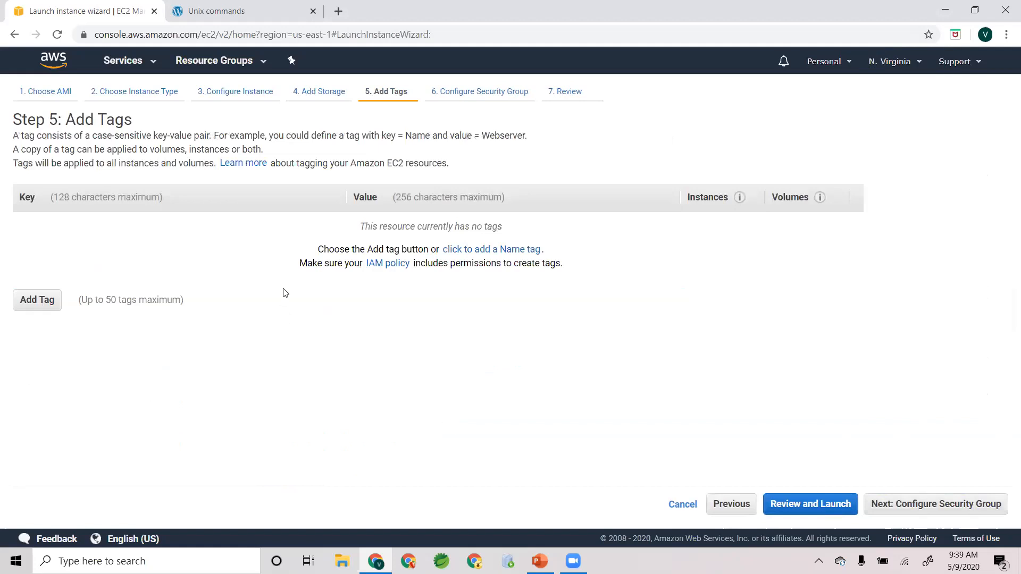
click(50, 301)
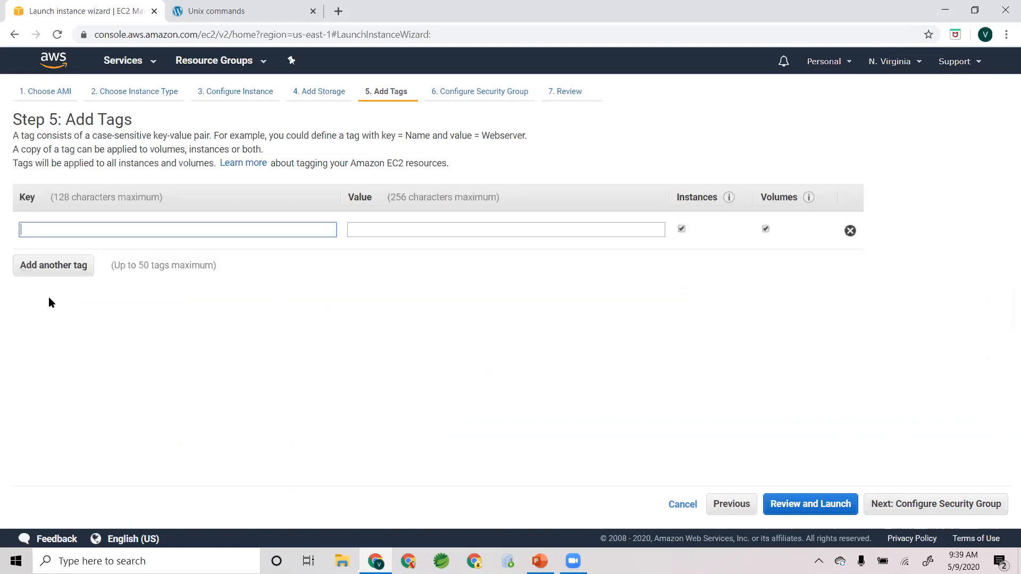
text(Name)
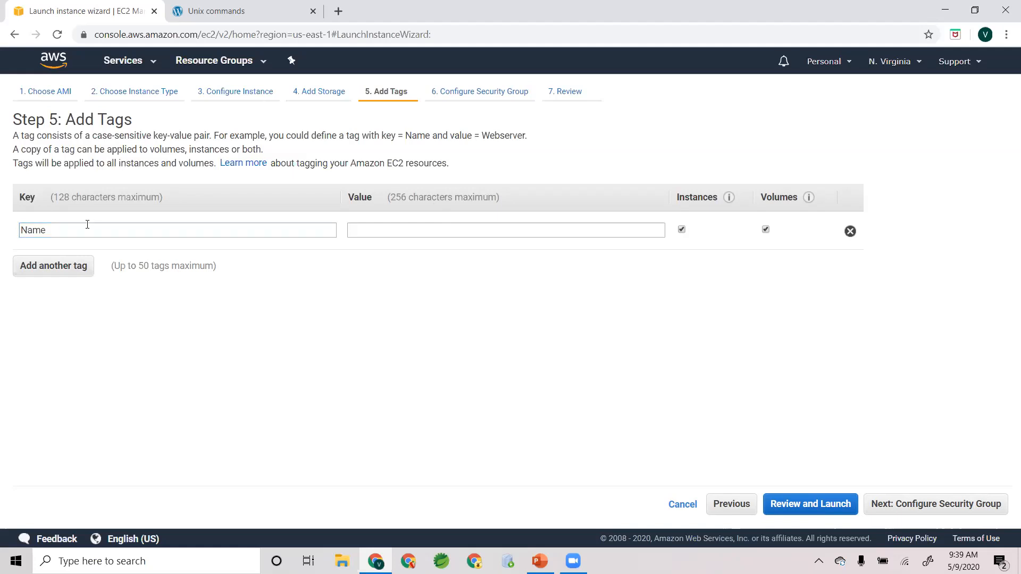
click(450, 227)
text(WebServer1)
- Add a second tag with key Department and value Finance
click(31, 273)
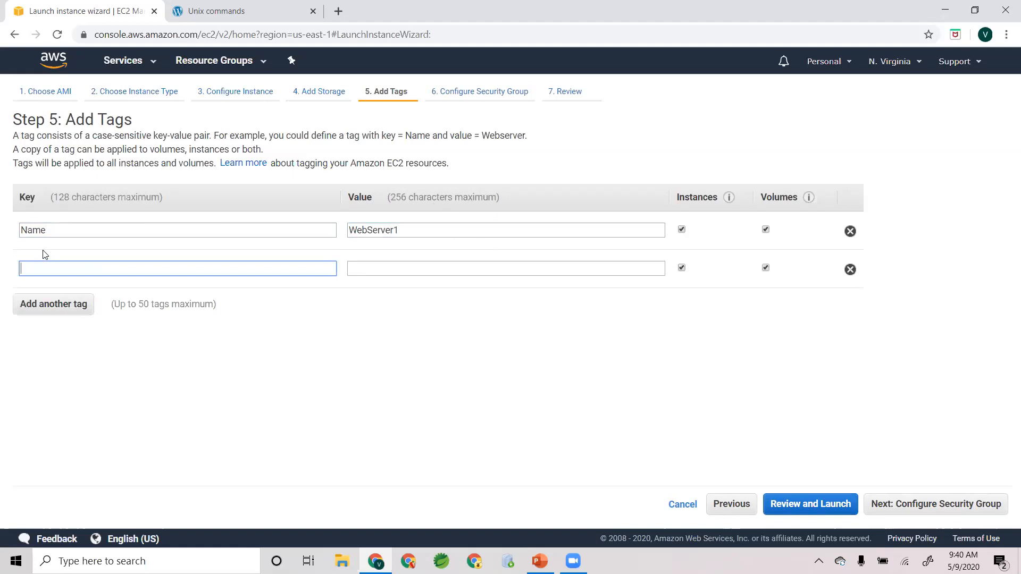
text(Department)
key(Tab)
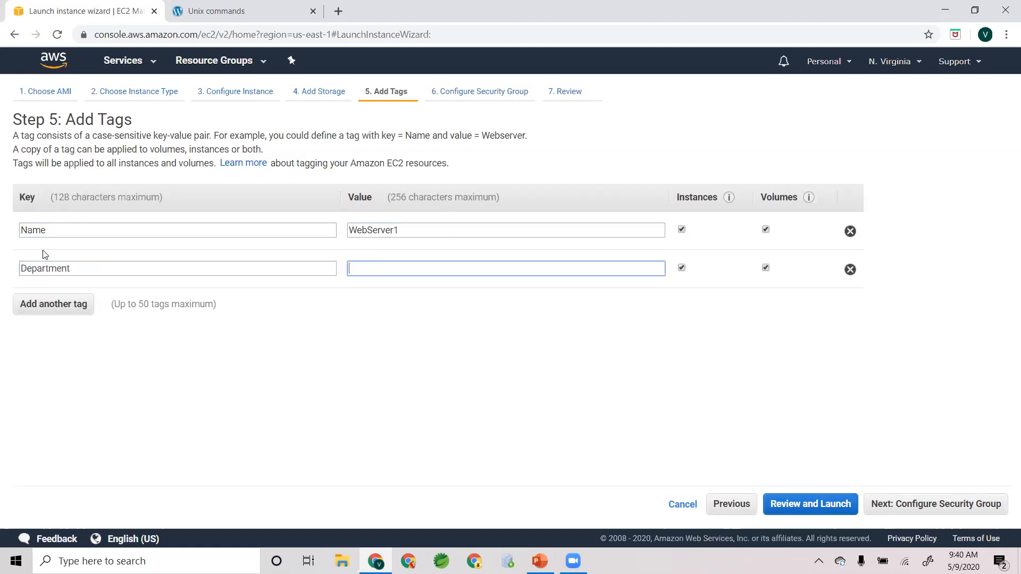
text(Finance)
click(394, 314)
- Change the Department tag's value to HR and continue to the security group configuration
double_click(375, 268)
text(HR)
click(391, 319)
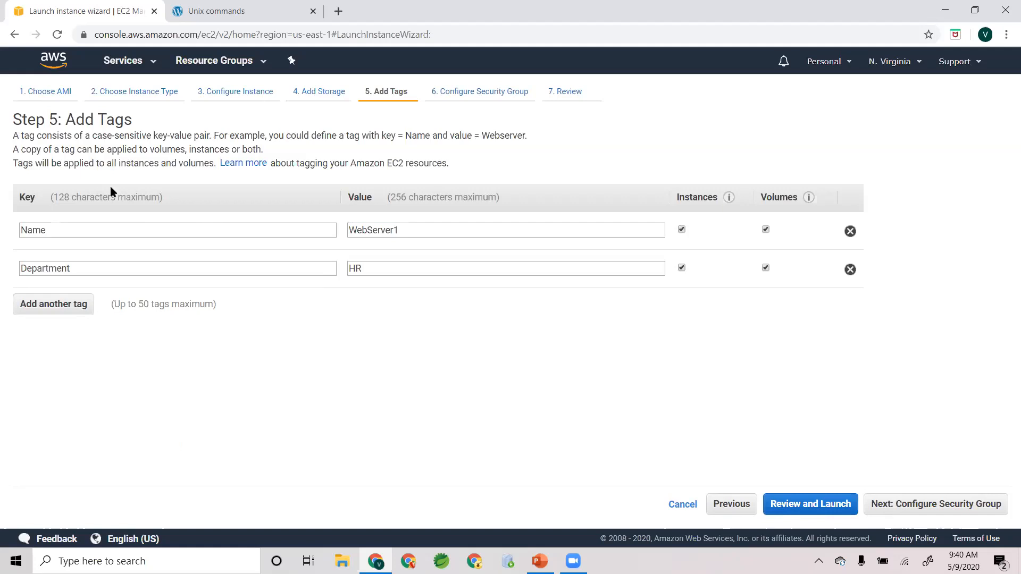
click(932, 506)
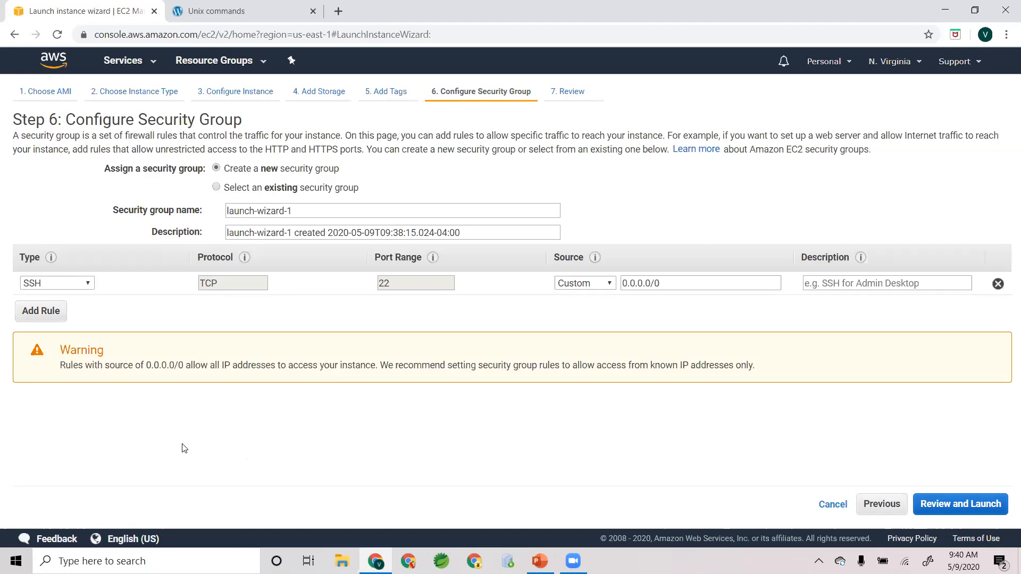
- Switch to the PowerPoint presentation and view the Virtualization slide
key(alt+Tab)
key(alt+Tab)
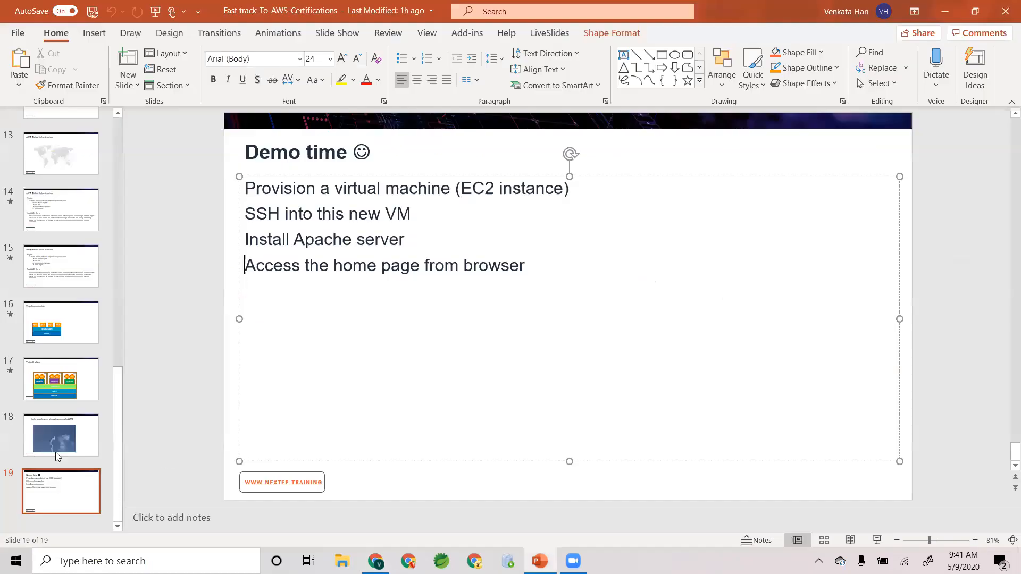
click(54, 453)
click(57, 397)
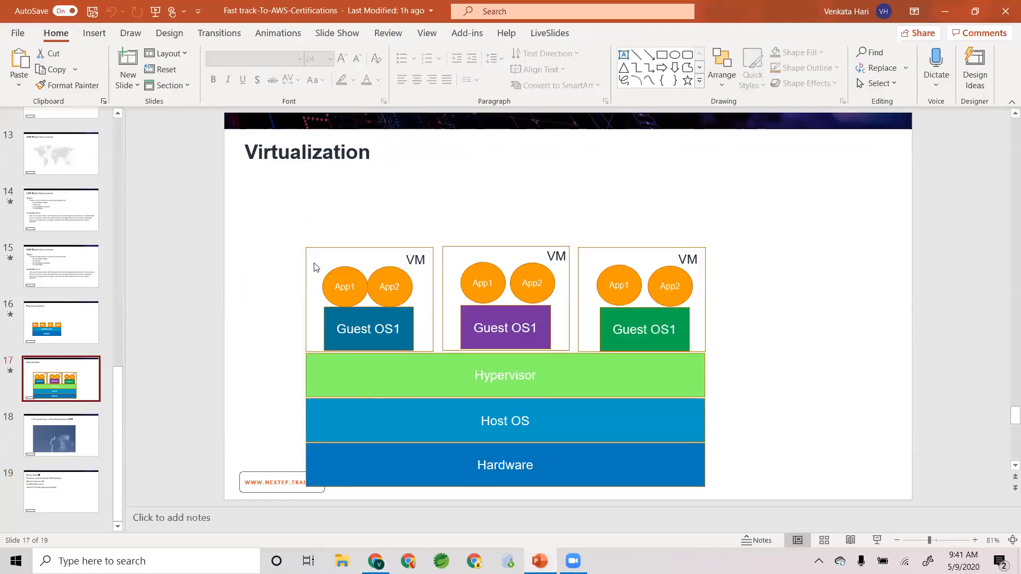
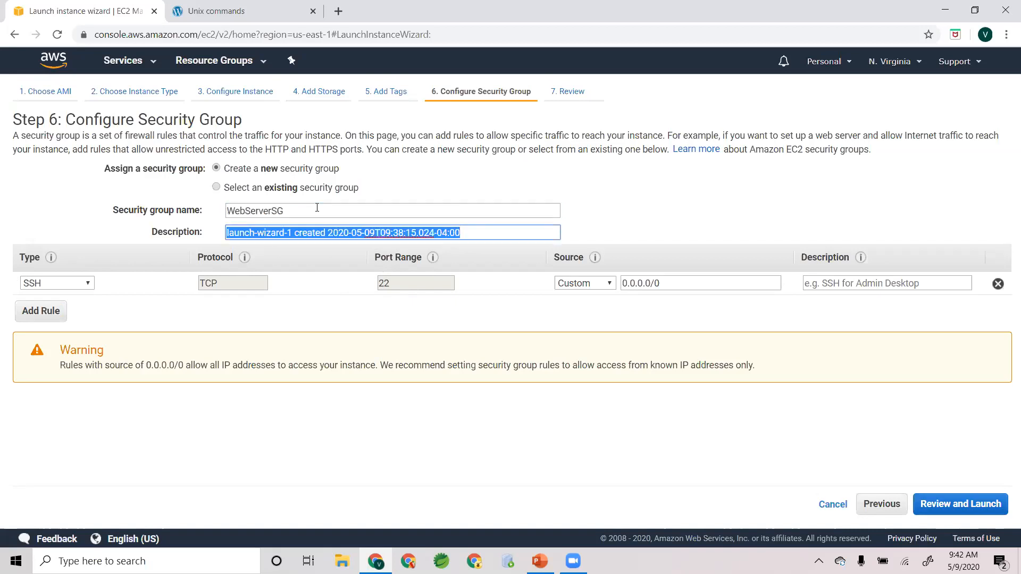
- In the launch wizard, set the new security group's name and description to WebServerSG and inspect the SSH rule's source range
text(WebServerSG)
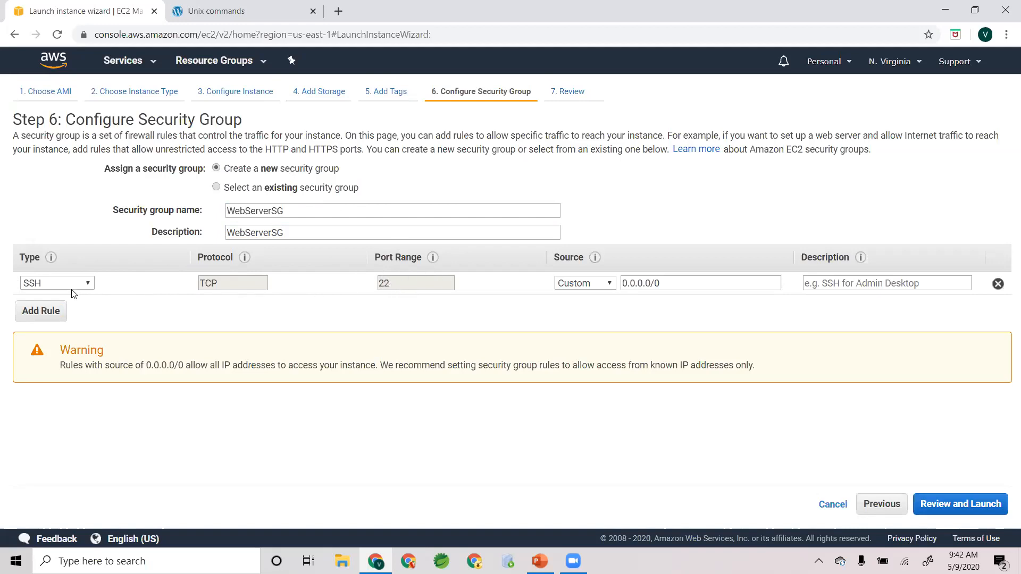
click(685, 280)
drag(684, 281, 620, 282)
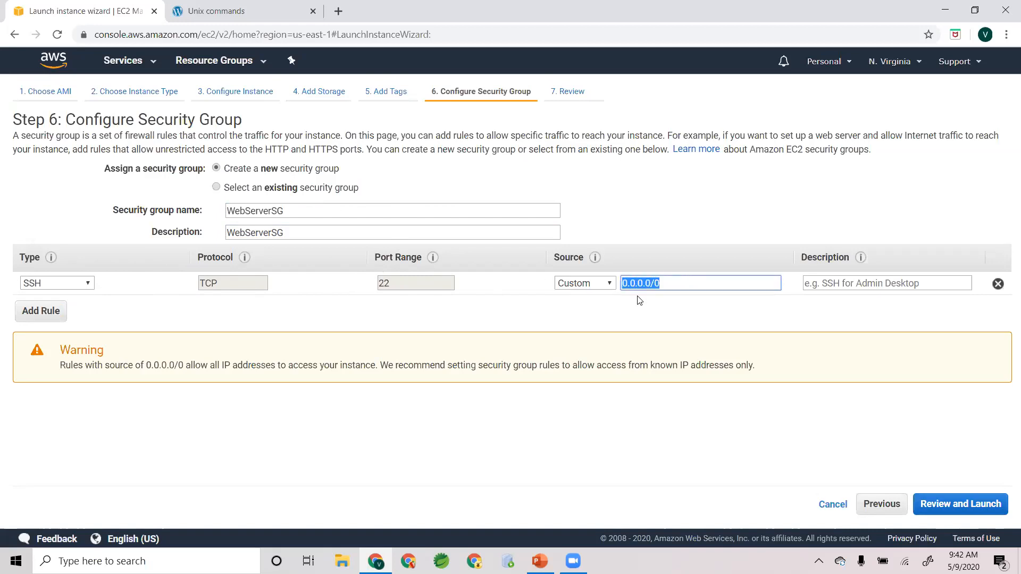
click(633, 283)
drag(664, 285, 621, 284)
click(638, 305)
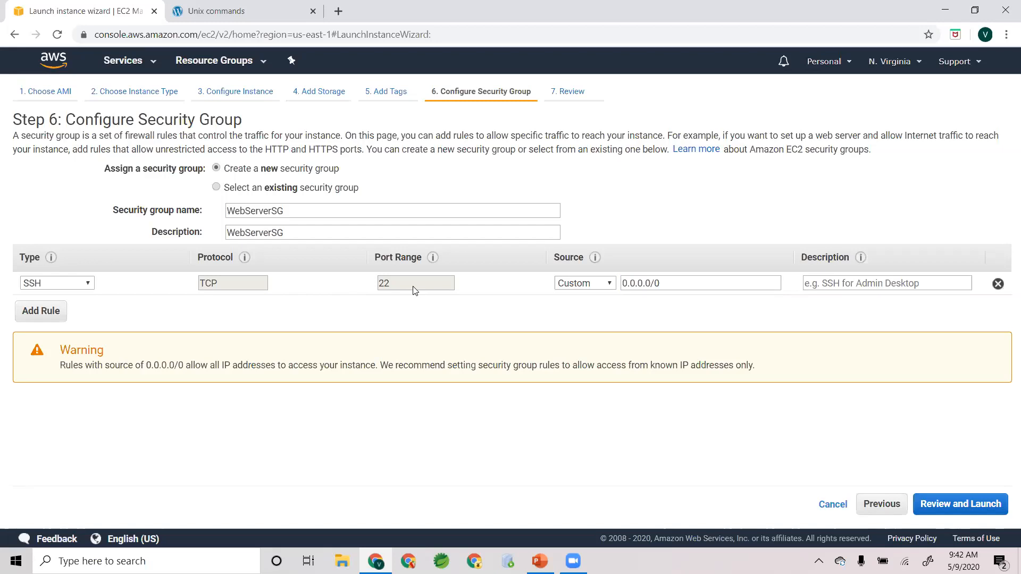
- Compare the SSH port rule with the first VM's App1 on the PowerPoint Virtualization slide, and return to the launch wizard
key(alt+Tab)
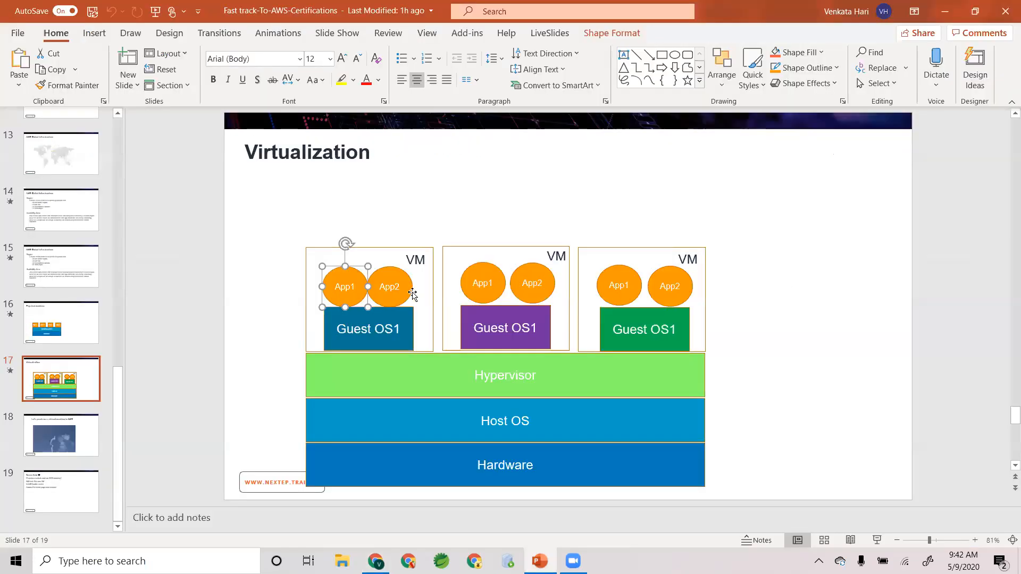
key(alt+Tab)
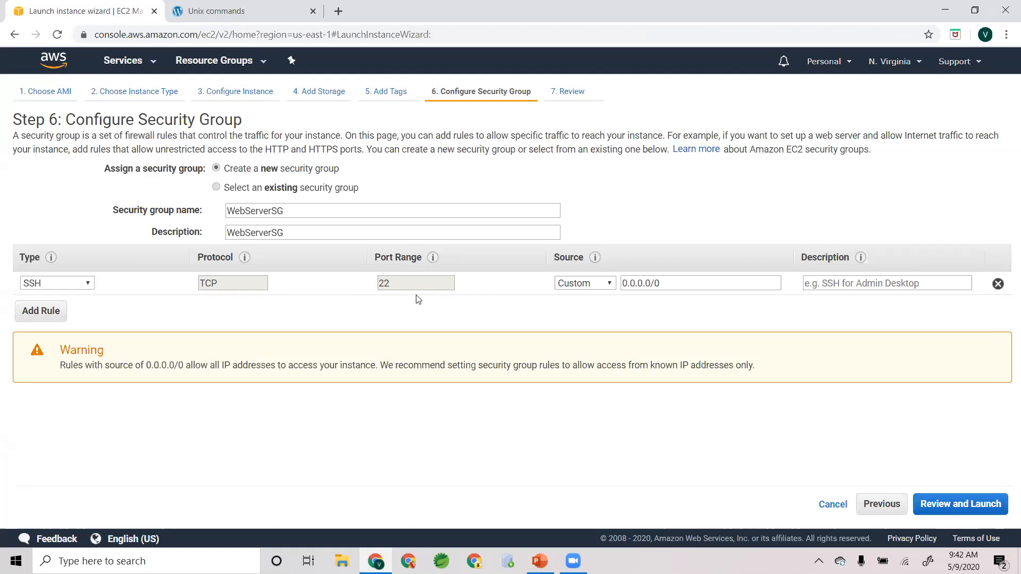
key(alt+Tab)
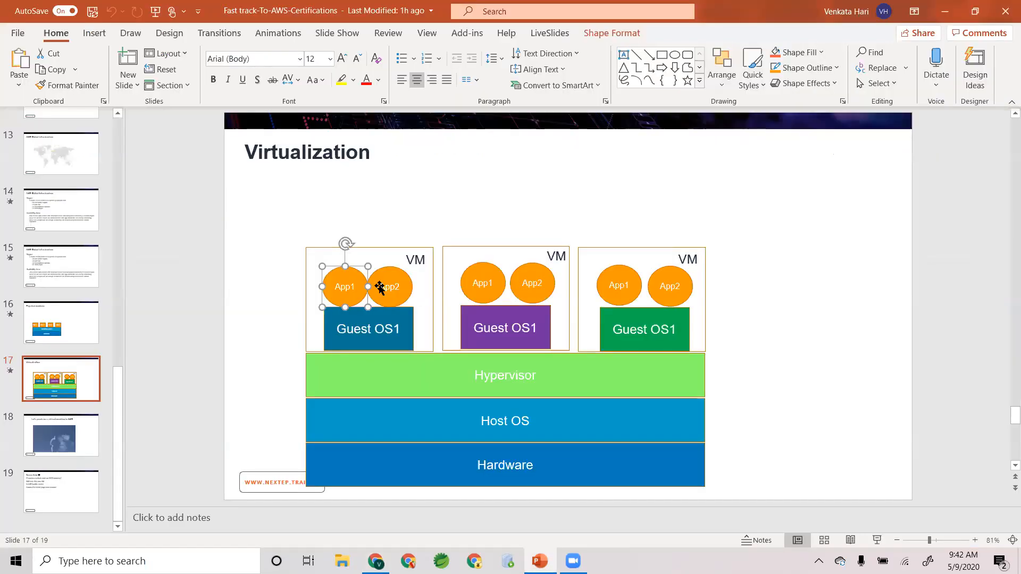
click(364, 237)
click(343, 278)
key(alt+Tab)
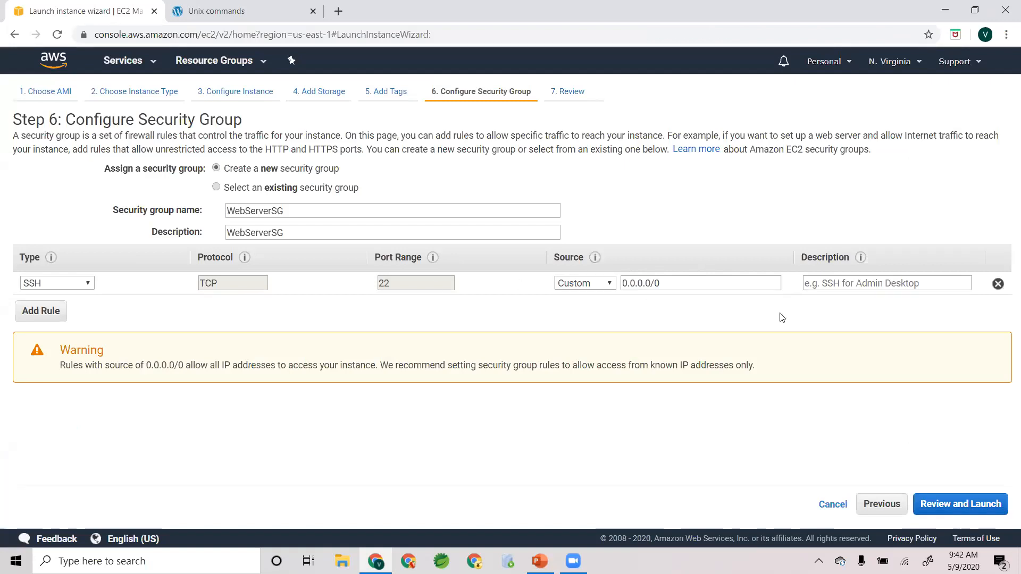
- Review the AMI, instance type and security group in the launch summary, and proceed with the launch to the key pair selection
click(963, 507)
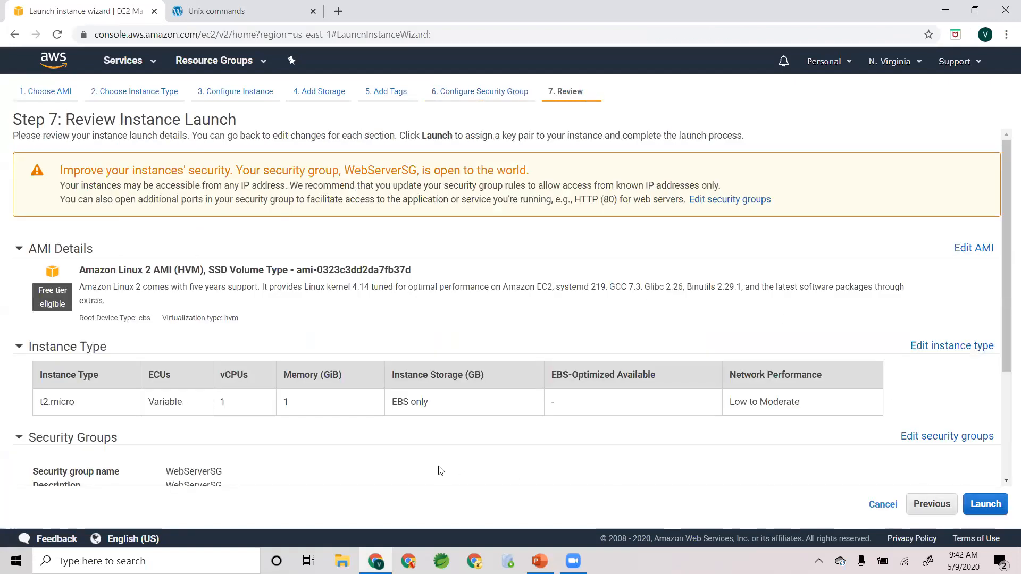
scroll(223, 376, down, 3)
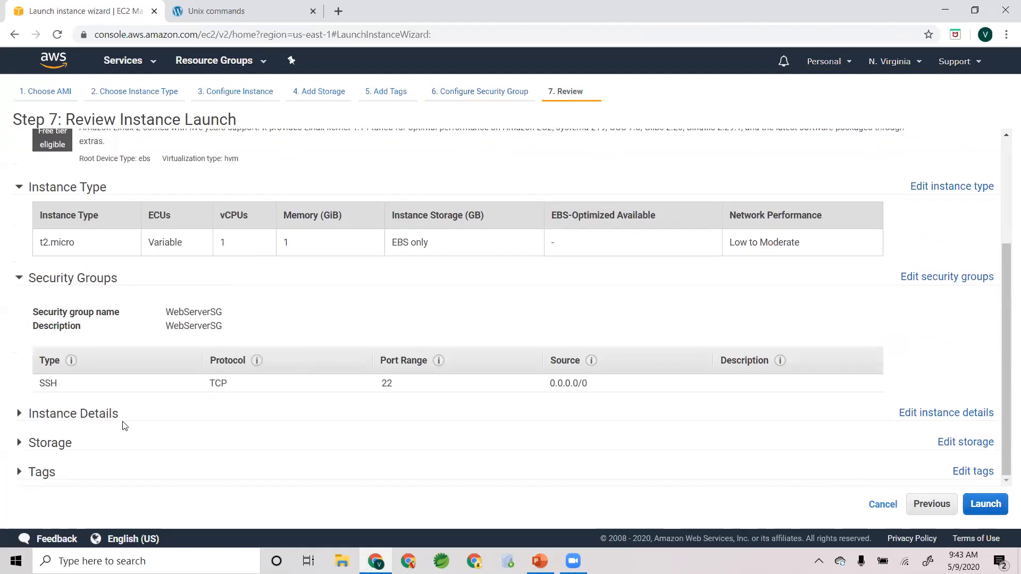
scroll(123, 423, up, 3)
scroll(864, 454, down, 3)
click(985, 504)
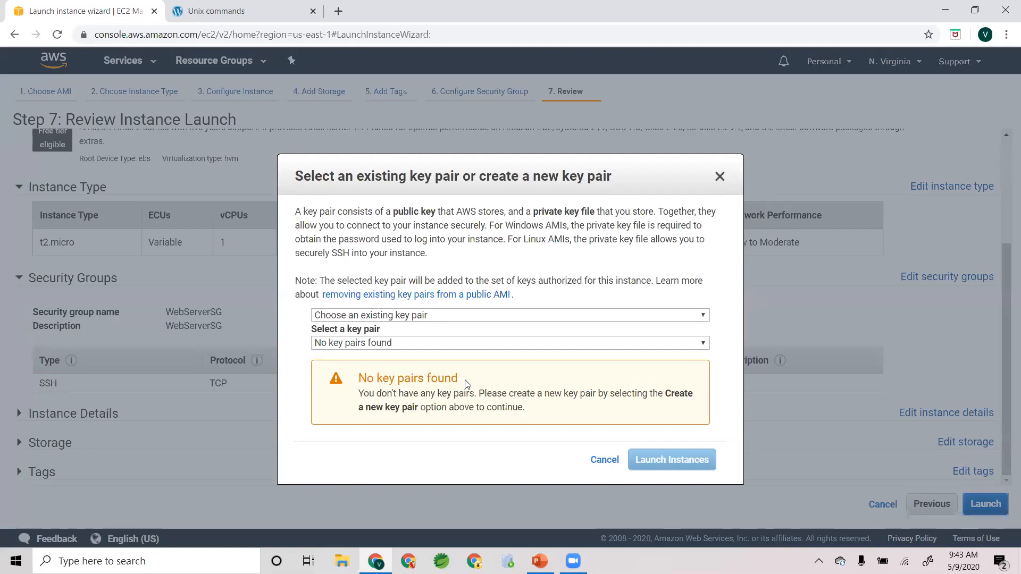
- Switch to PowerPoint and revisit the first VM on the Virtualization slide
key(alt+Tab)
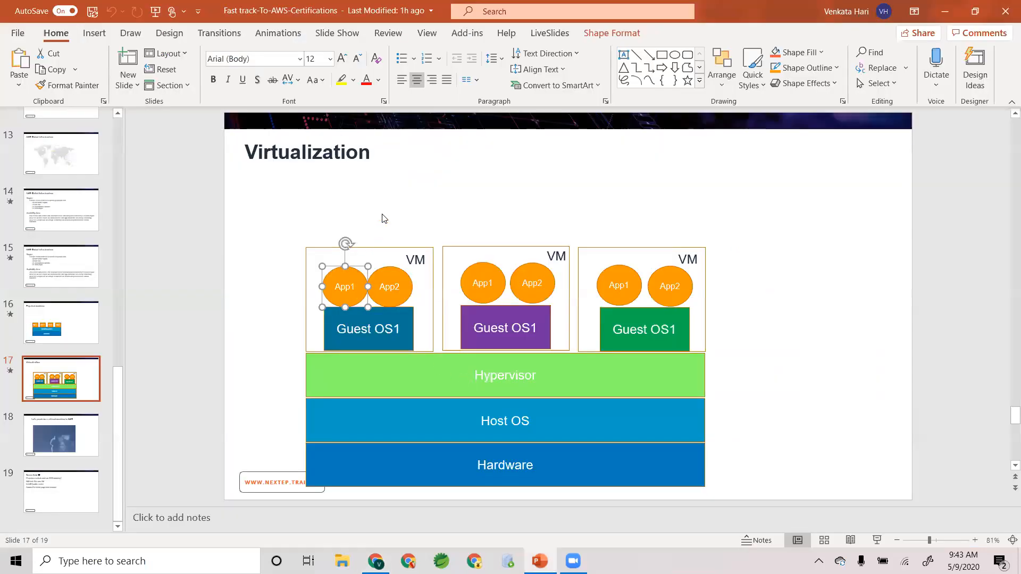
click(391, 253)
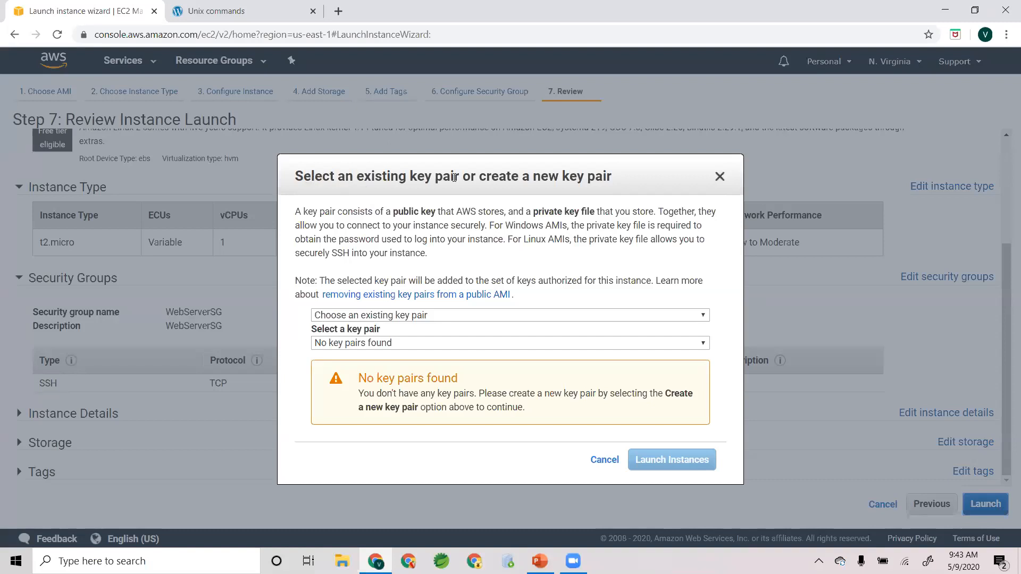
- In the launch wizard, create a new key pair named MyFirstKeyPair and download its private key file
click(407, 315)
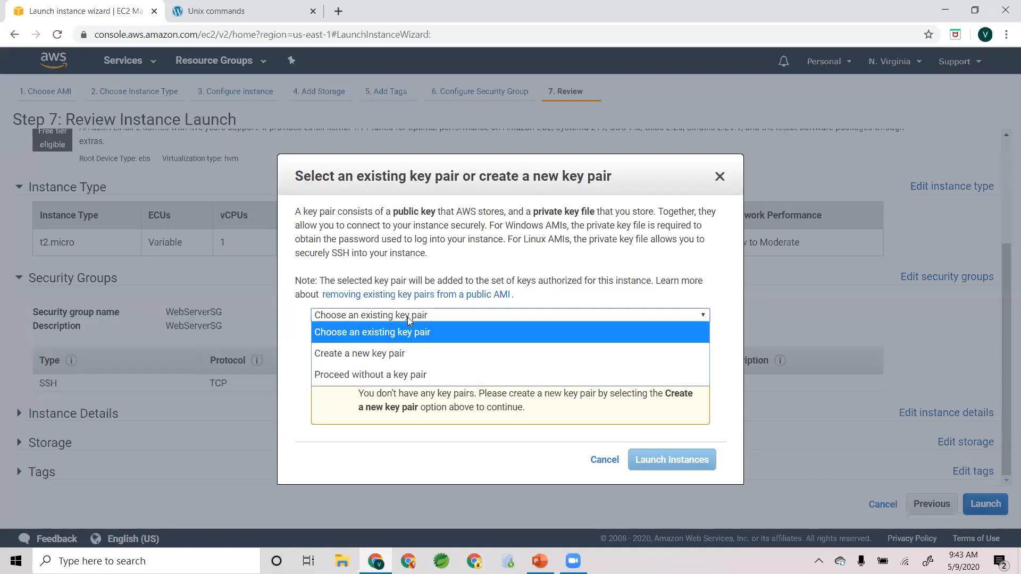
click(385, 354)
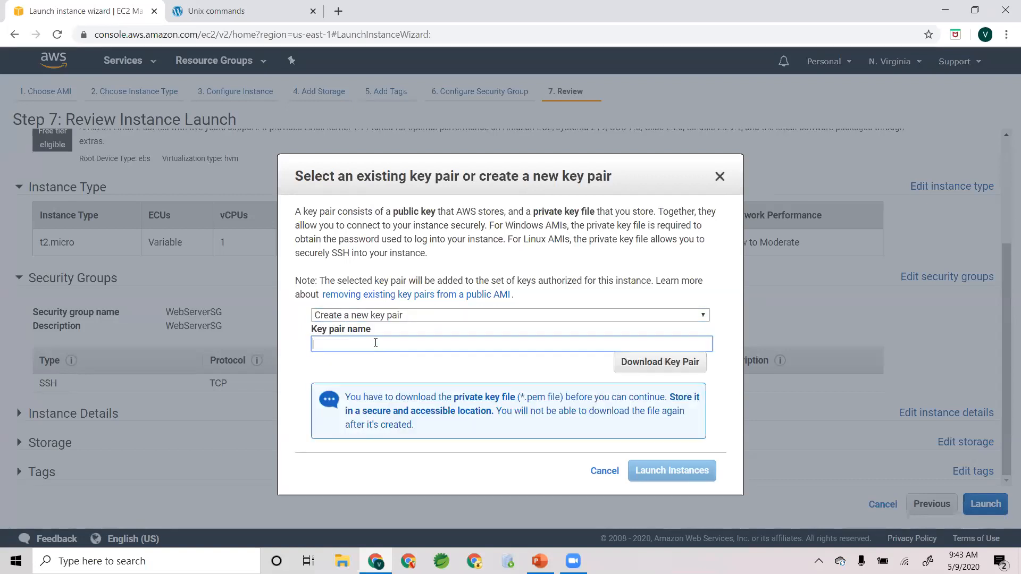
text(MyFirstKeyPair)
click(669, 366)
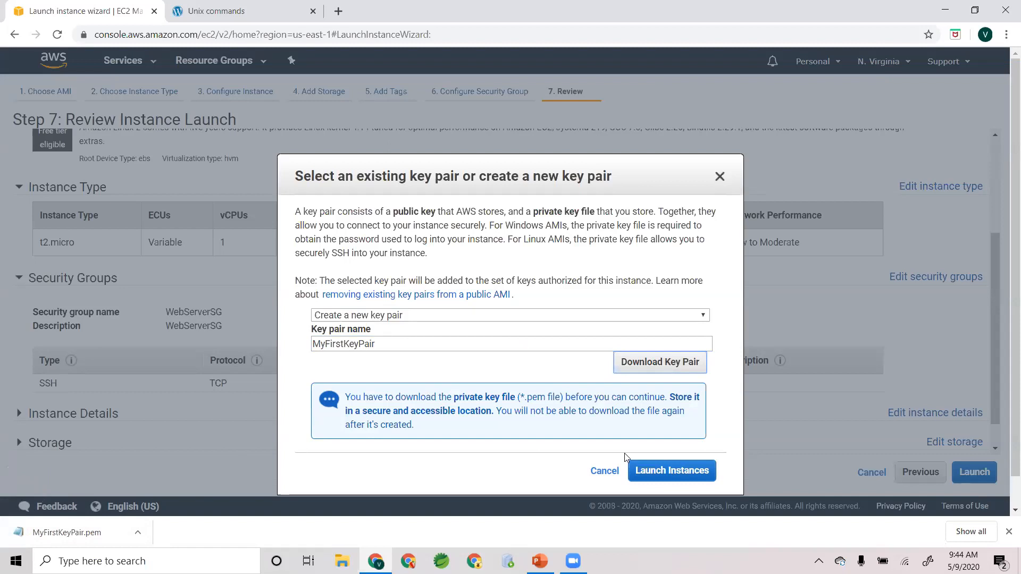
- Launch the instance with MyFirstKeyPair, view it in the instances list, and enlarge the WebServer1 details area
click(674, 471)
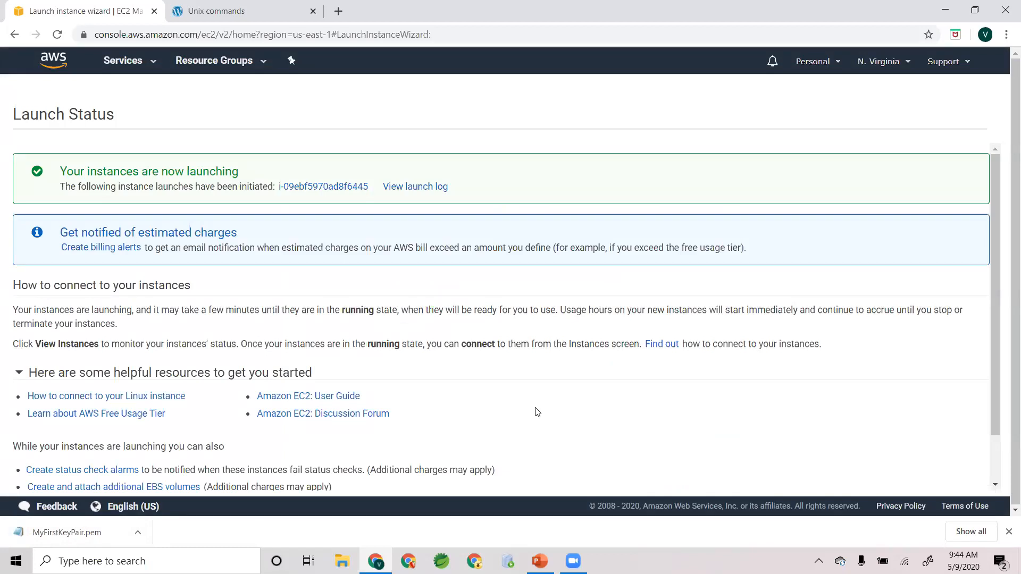
scroll(537, 412, down, 1)
scroll(537, 412, up, 1)
scroll(671, 382, down, 1)
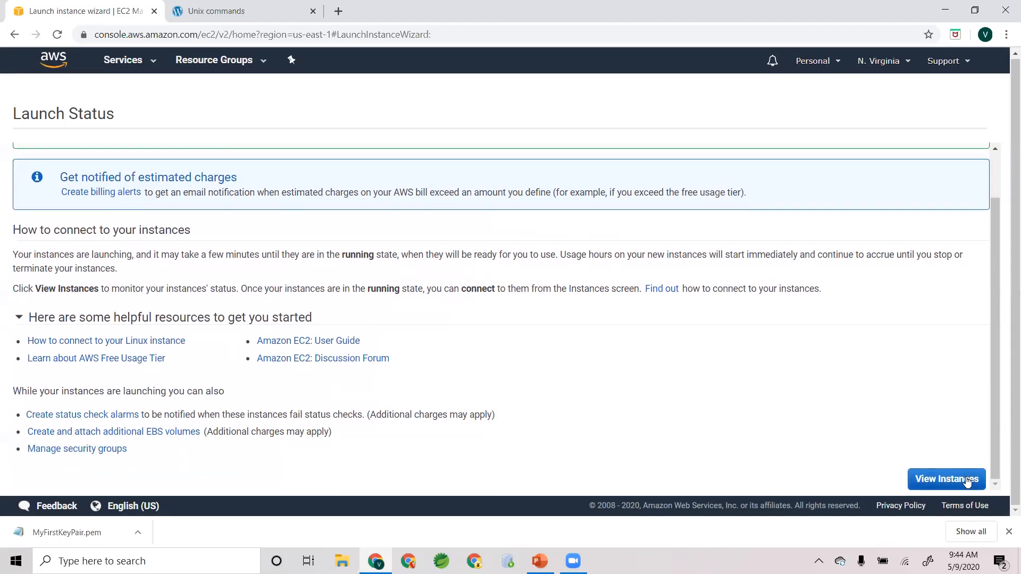
click(967, 481)
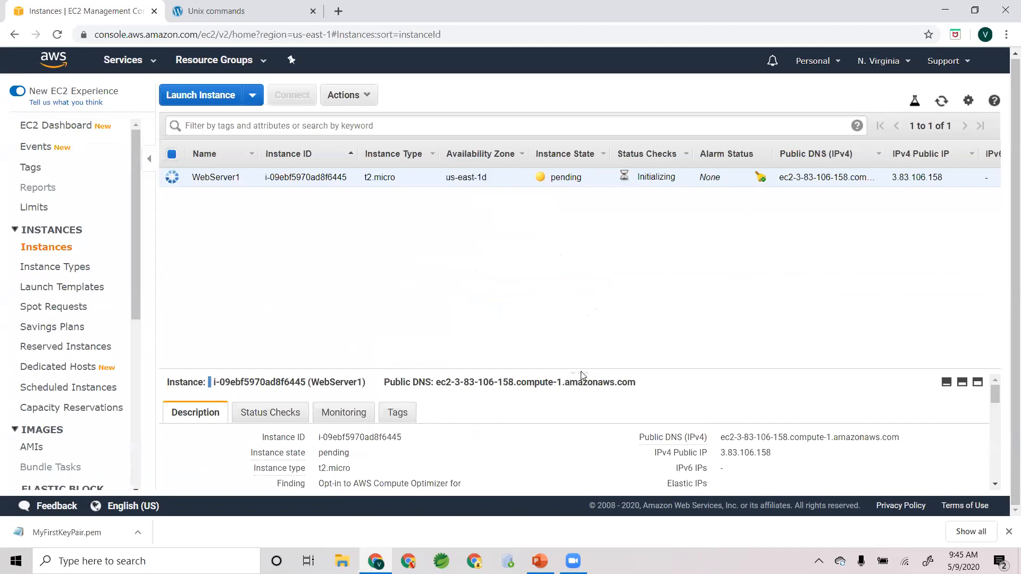
drag(581, 376, 578, 342)
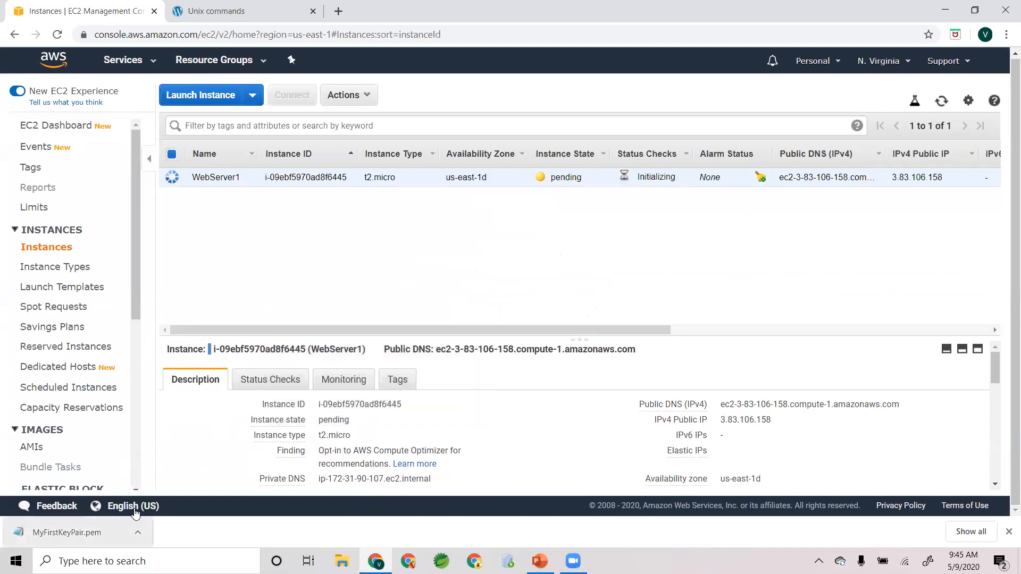
- Open the downloaded MyFirstKeyPair.pem file to inspect the private key's contents, and close it again
click(137, 534)
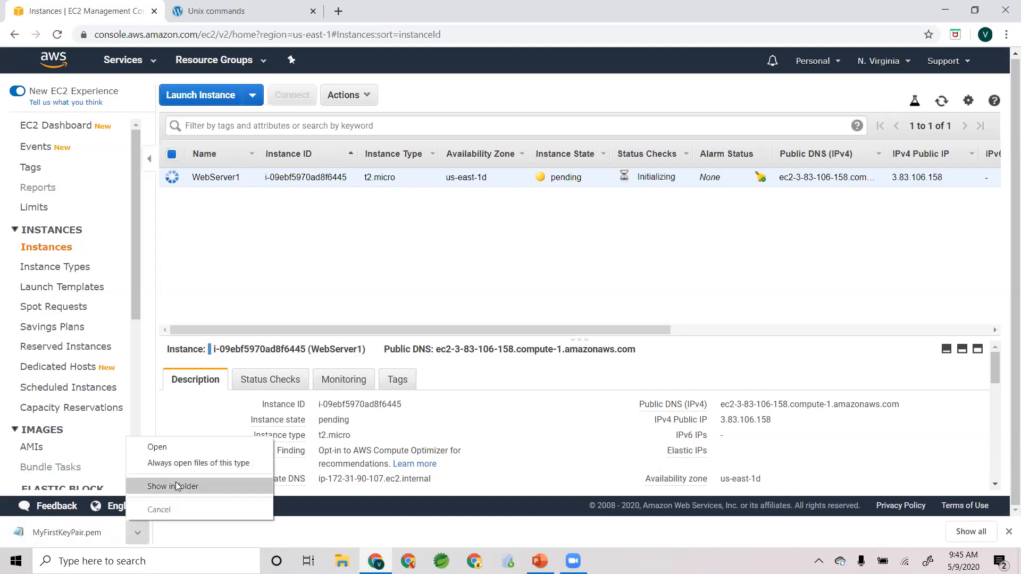
click(171, 448)
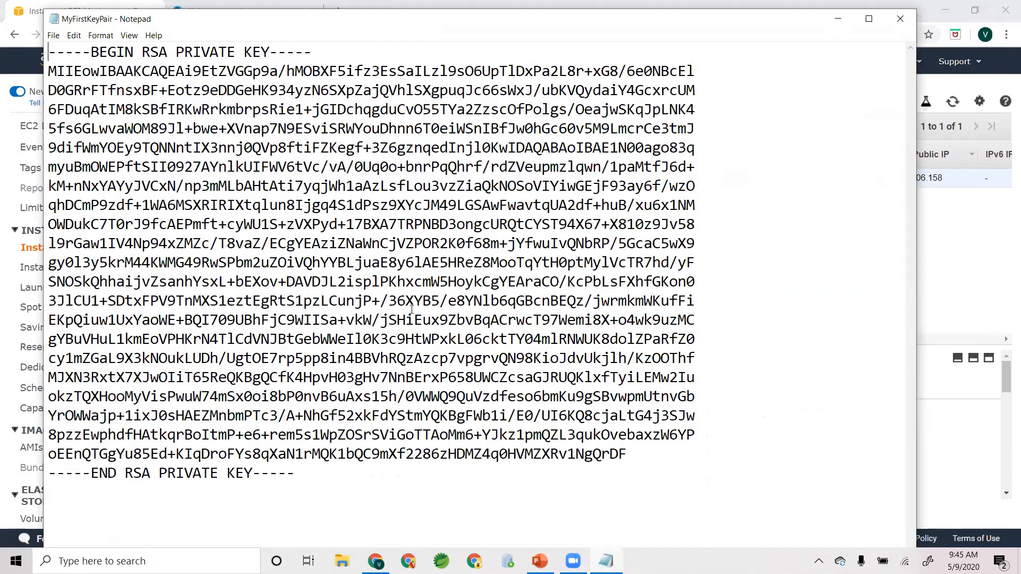
click(900, 19)
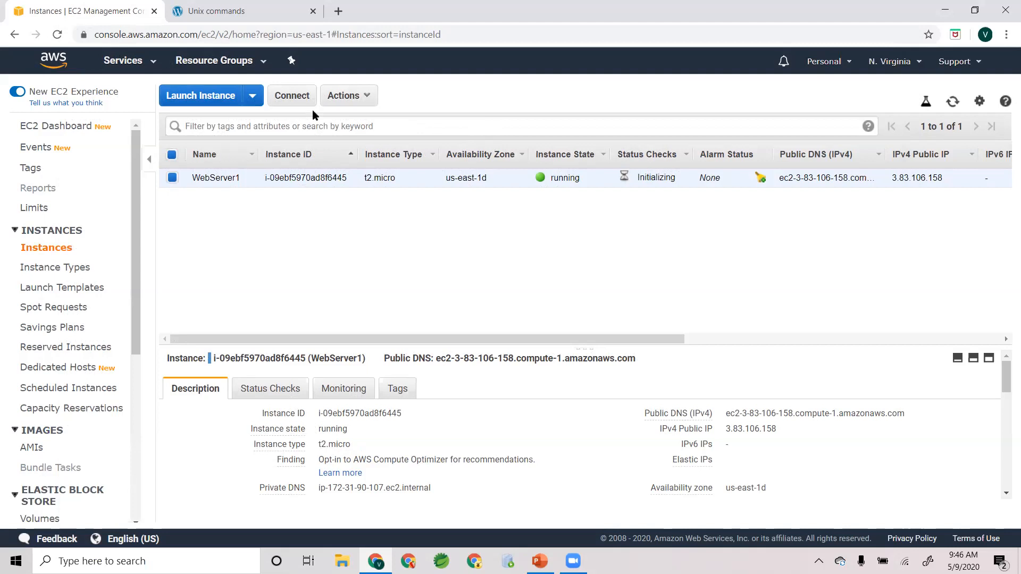
- Connect to WebServer1 through the browser-based EC2 Instance Connect method with the user name ec2-user
click(365, 100)
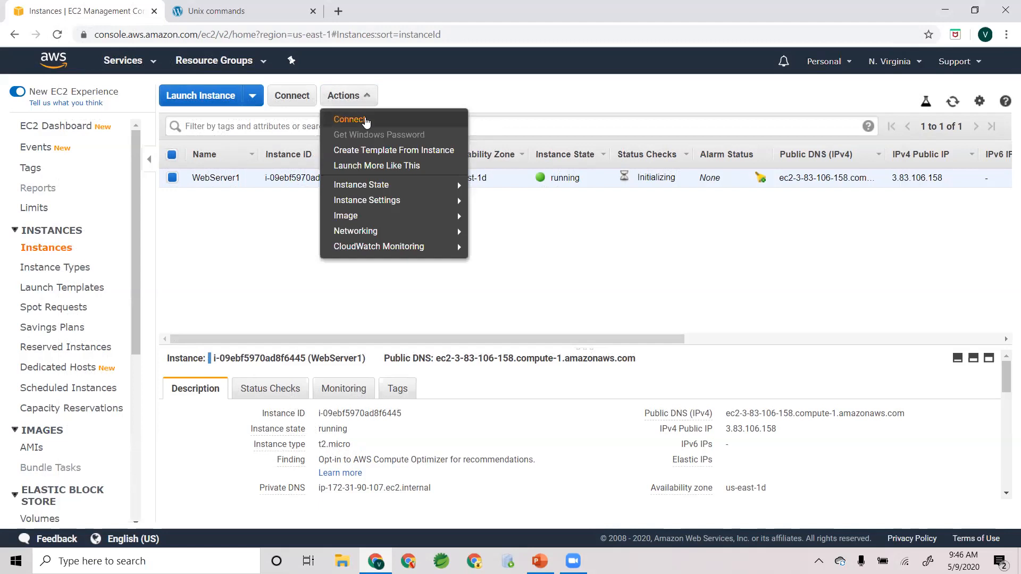
click(365, 118)
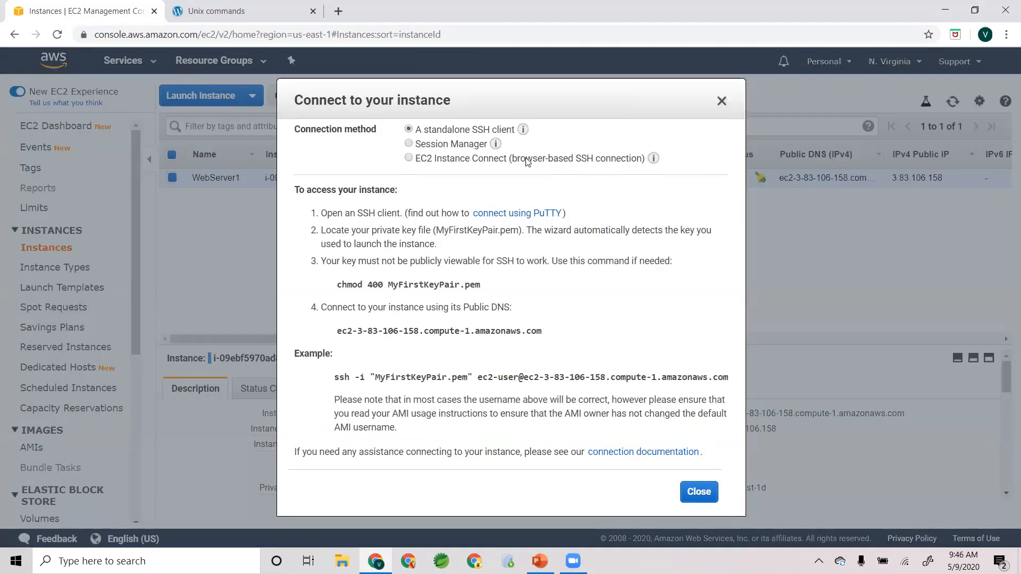
click(455, 164)
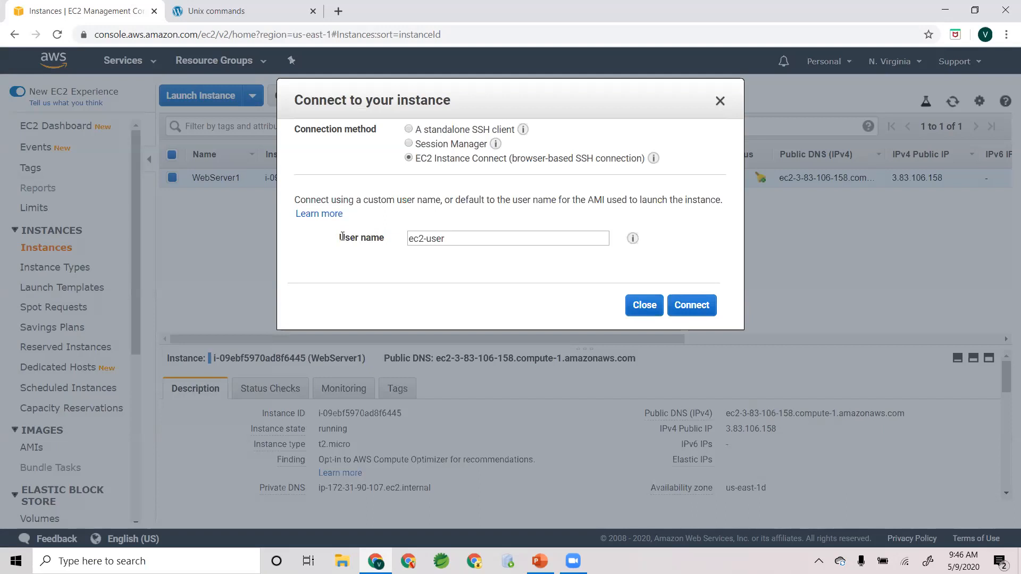
click(471, 240)
drag(453, 241, 410, 234)
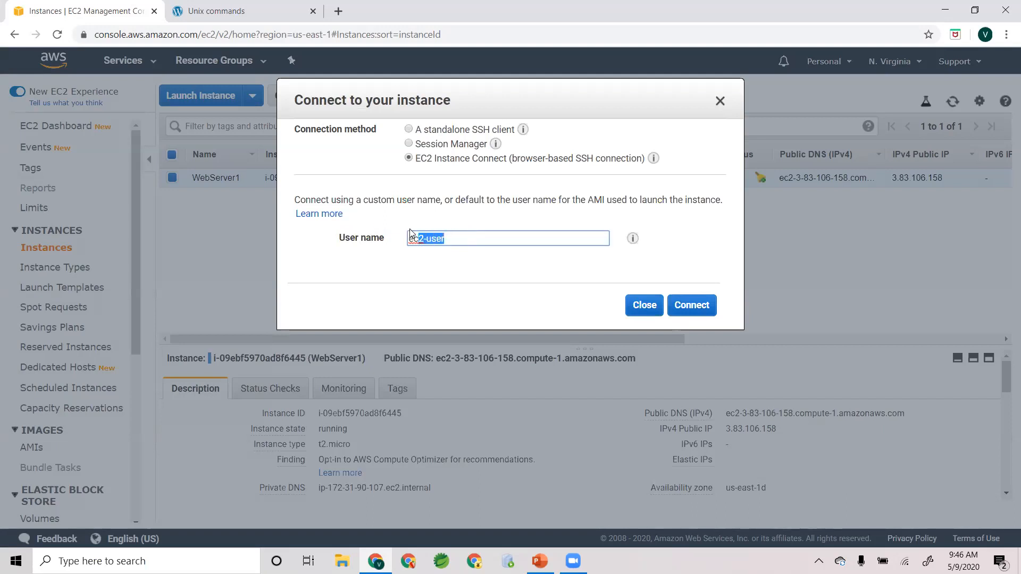
click(468, 239)
click(689, 305)
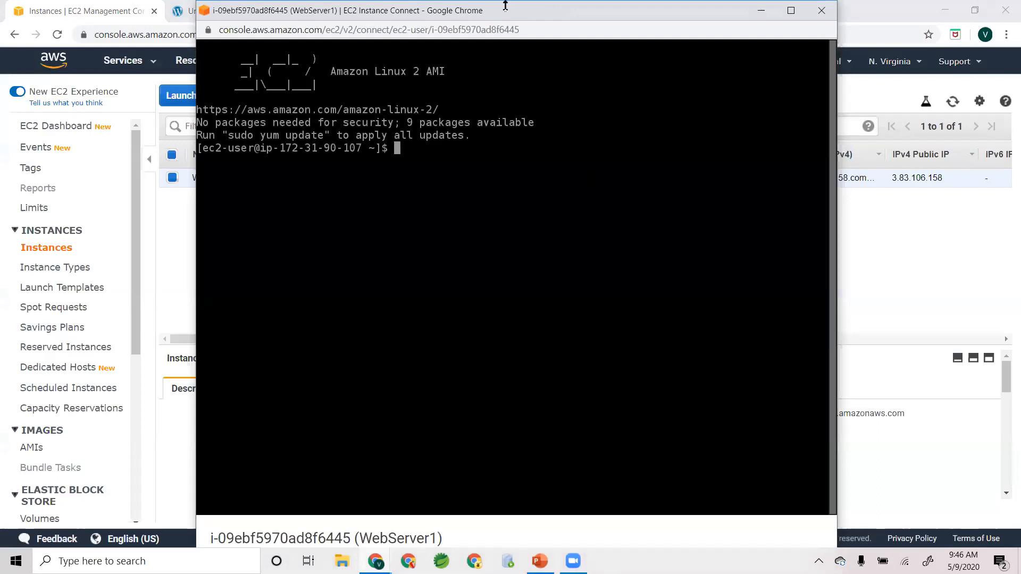
- Clear the WebServer1 terminal, move its window below the instances list, and print the working directory with pwd
drag(501, 18, 419, 59)
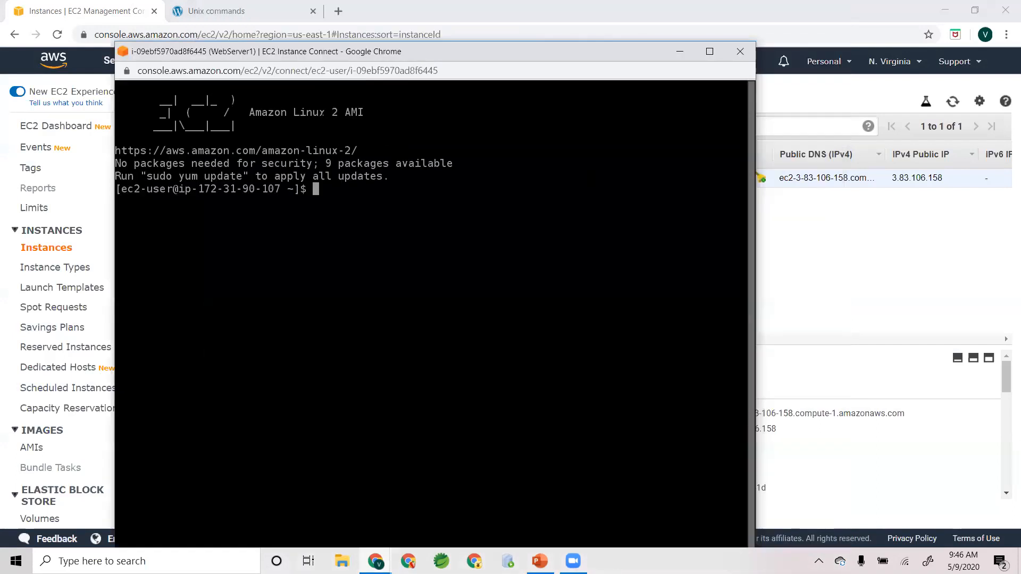
text(clear)
key(Return)
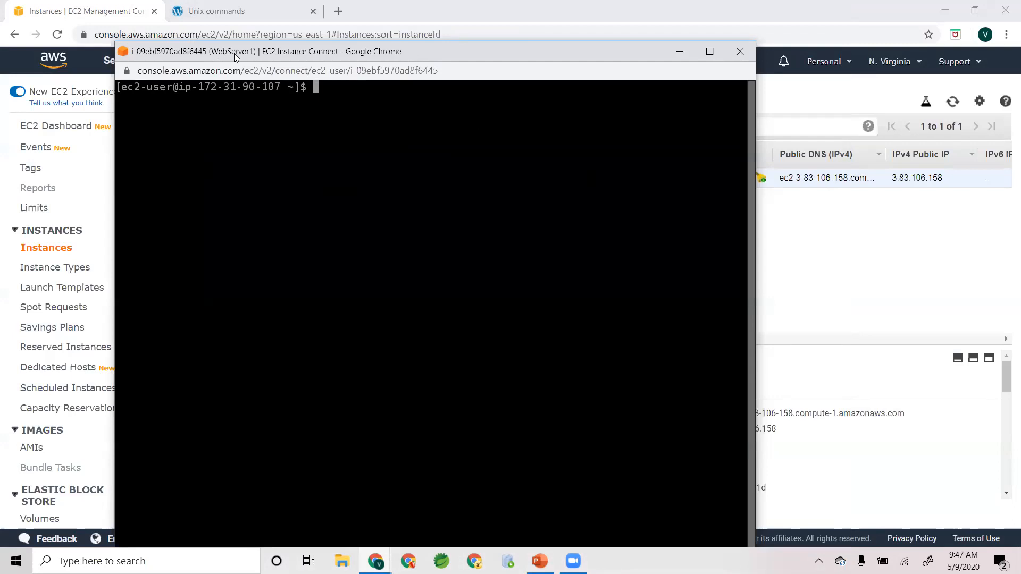
drag(234, 53, 245, 47)
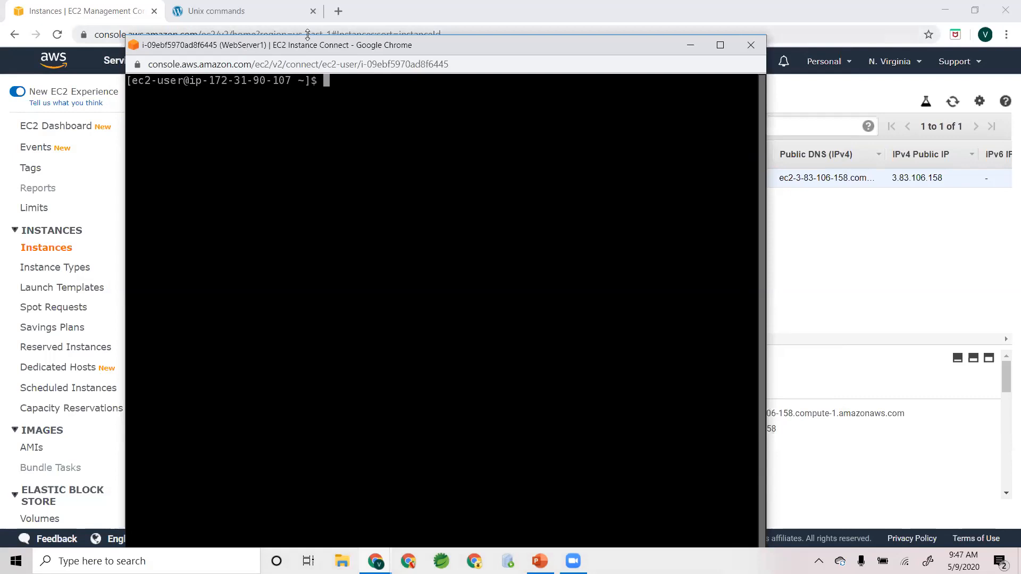
drag(308, 36, 311, 96)
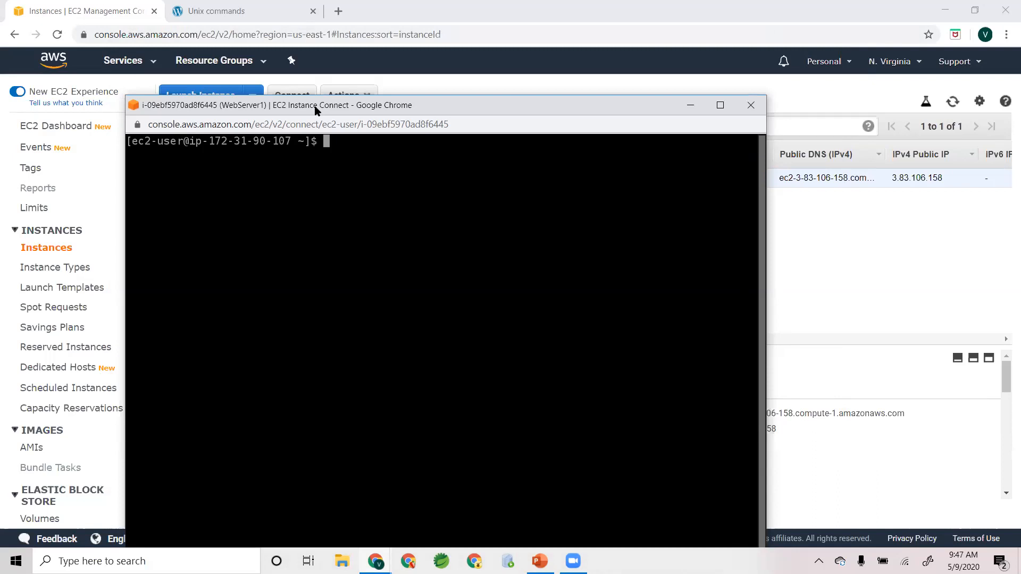
drag(315, 107, 308, 195)
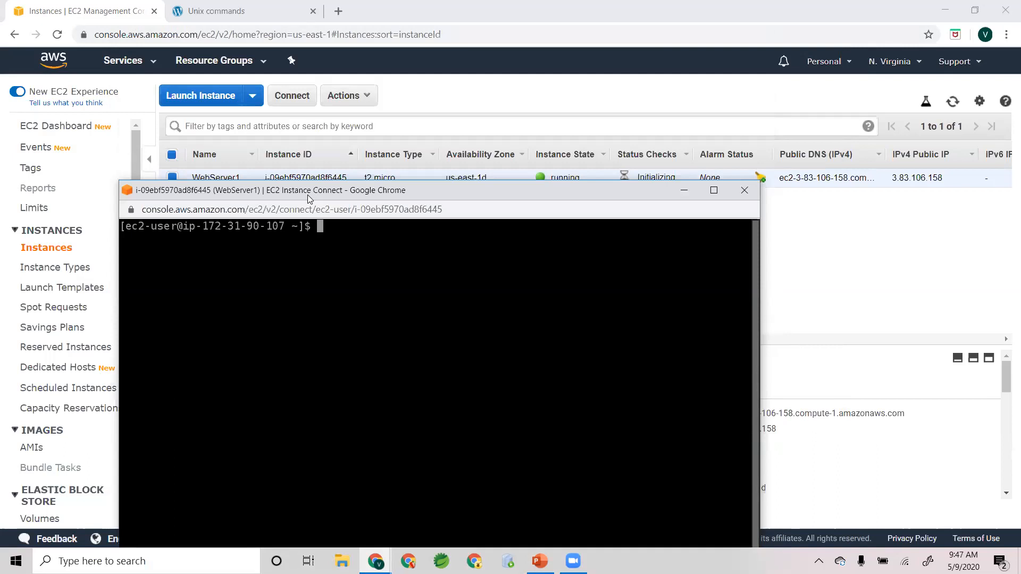
text(pwd)
key(Return)
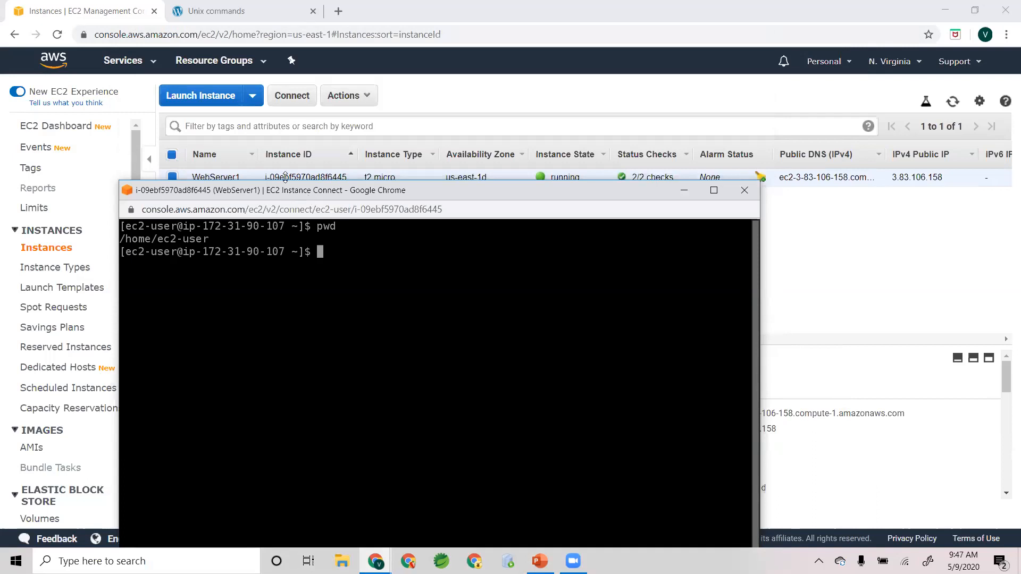
- Move the terminal window higher, switch to the root user with sudo su, and highlight that command
drag(284, 183, 296, 124)
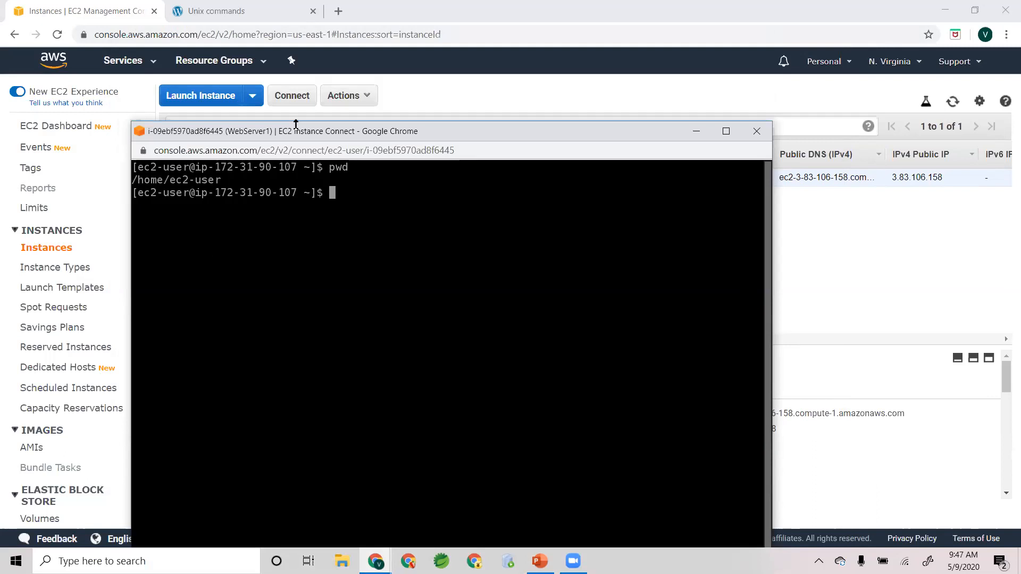
text(sudo)
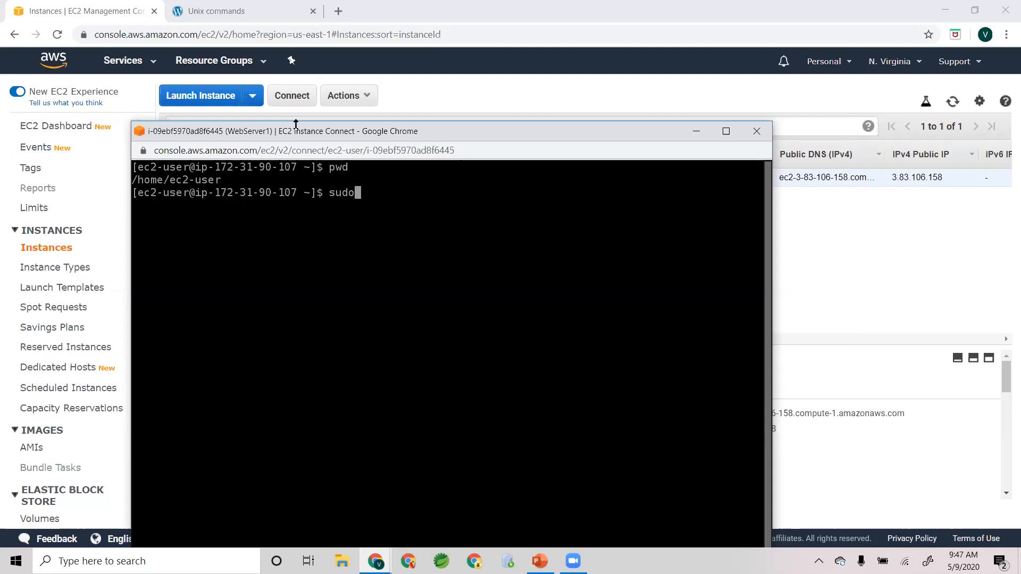
text(su)
key(Return)
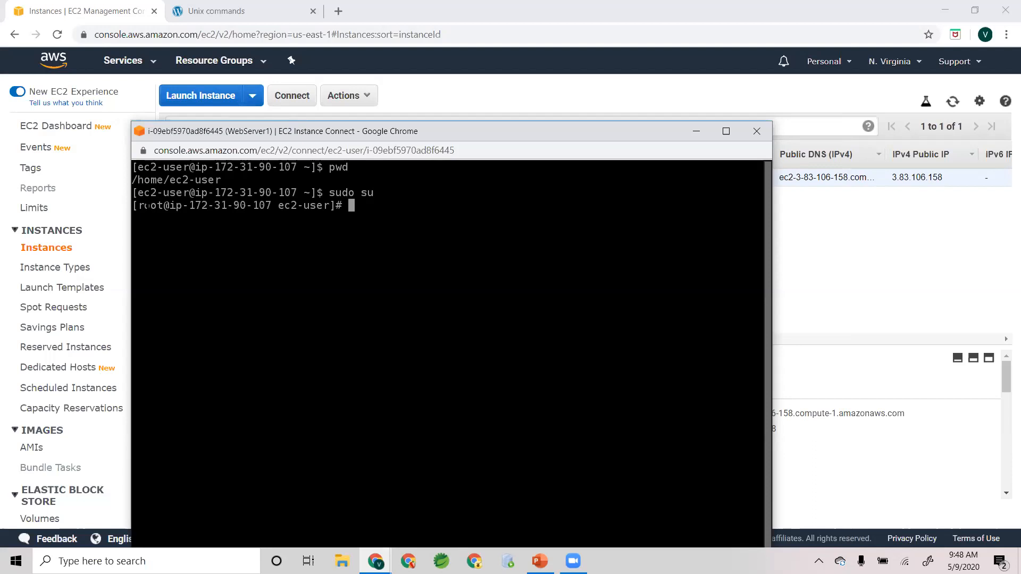
drag(329, 193, 379, 192)
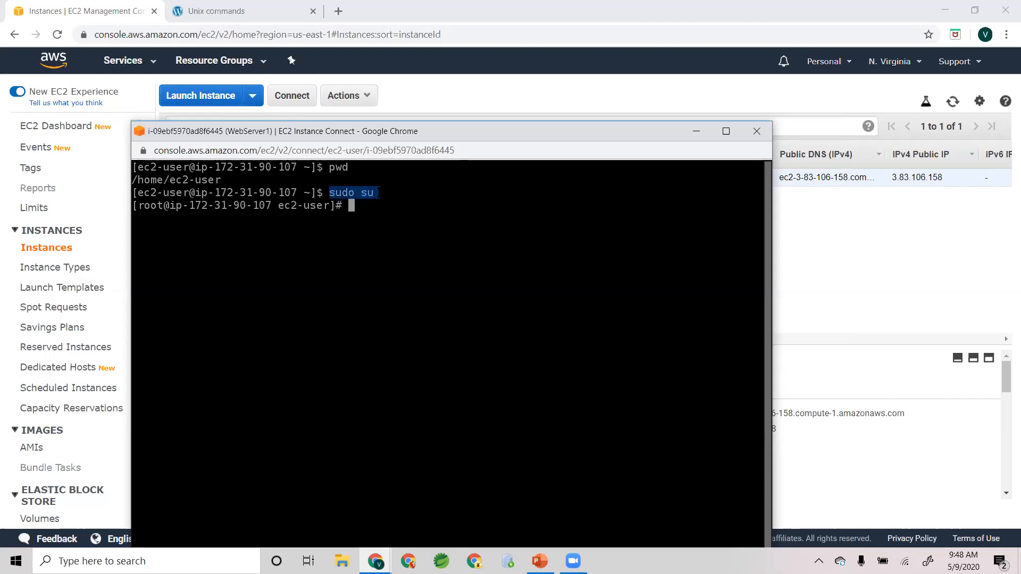
- Examine the Unix commands page of the AWS training site for the EC2 login and super user commands
click(422, 93)
key(alt+Tab)
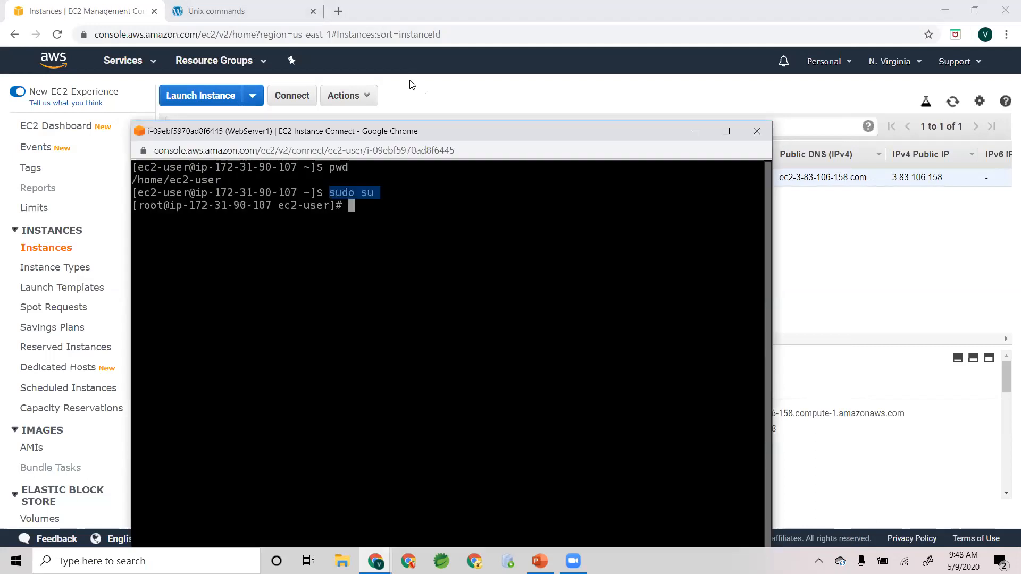
click(271, 10)
mouse_move(445, 86)
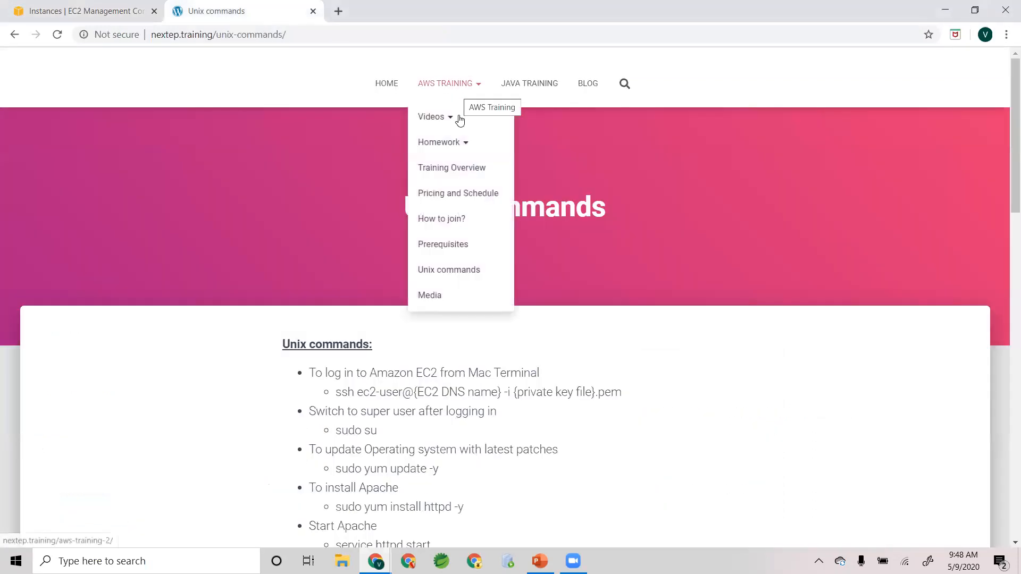
click(447, 269)
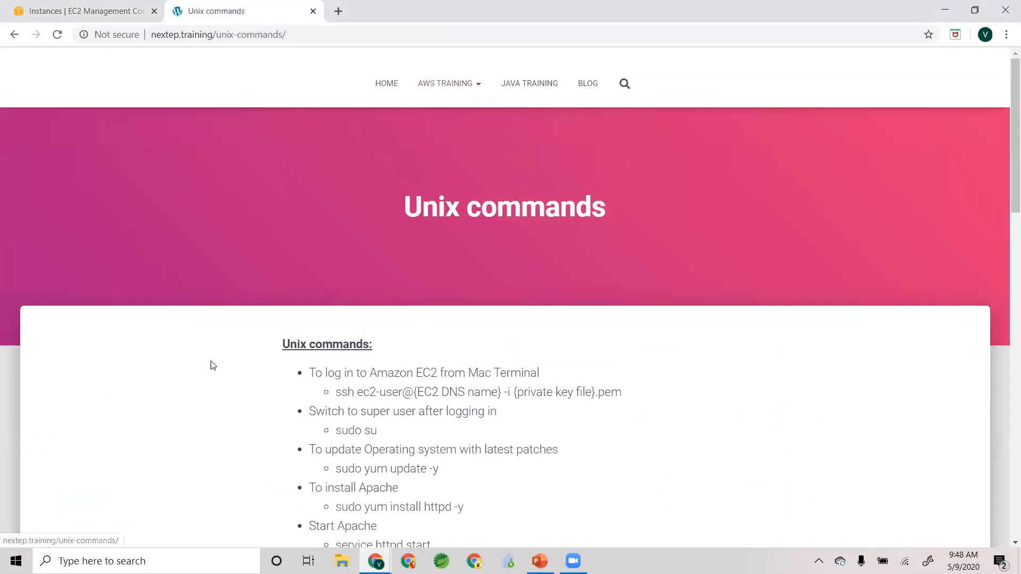
scroll(202, 343, down, 4)
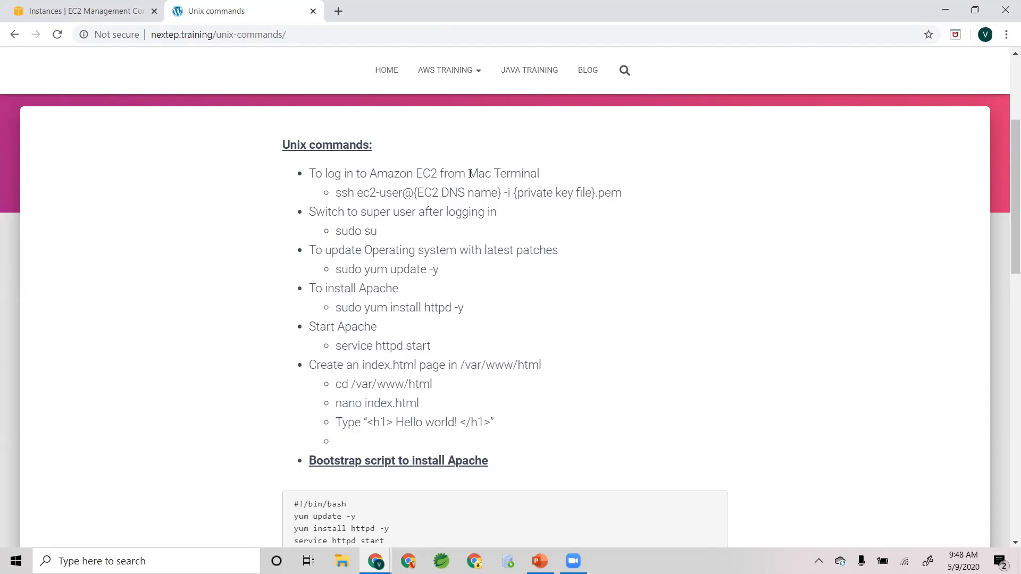
drag(463, 175, 404, 173)
click(554, 171)
click(404, 174)
drag(336, 232, 385, 230)
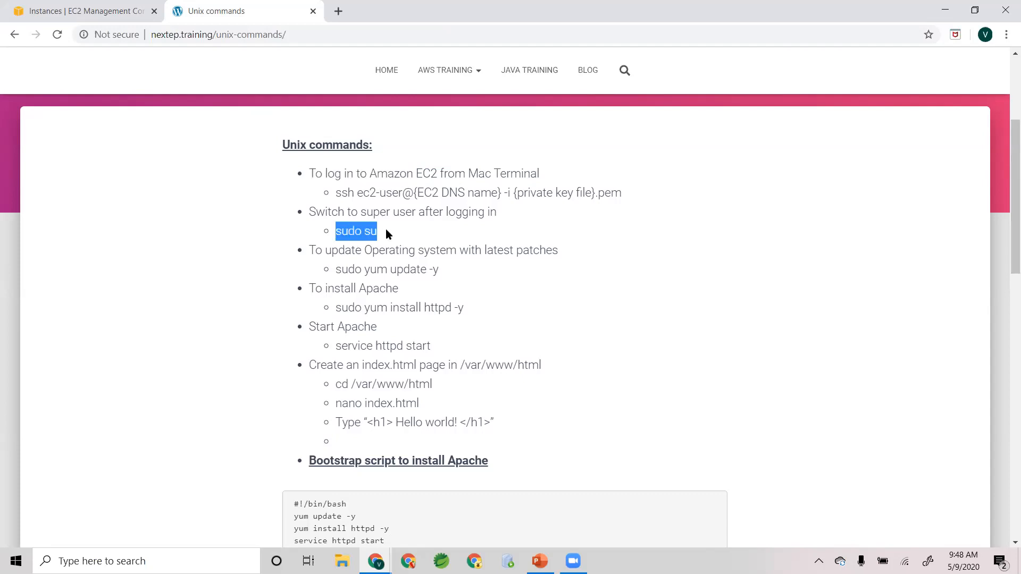
- Return to the WebServer1 terminal and start the operating system update with yum update
key(alt+Tab)
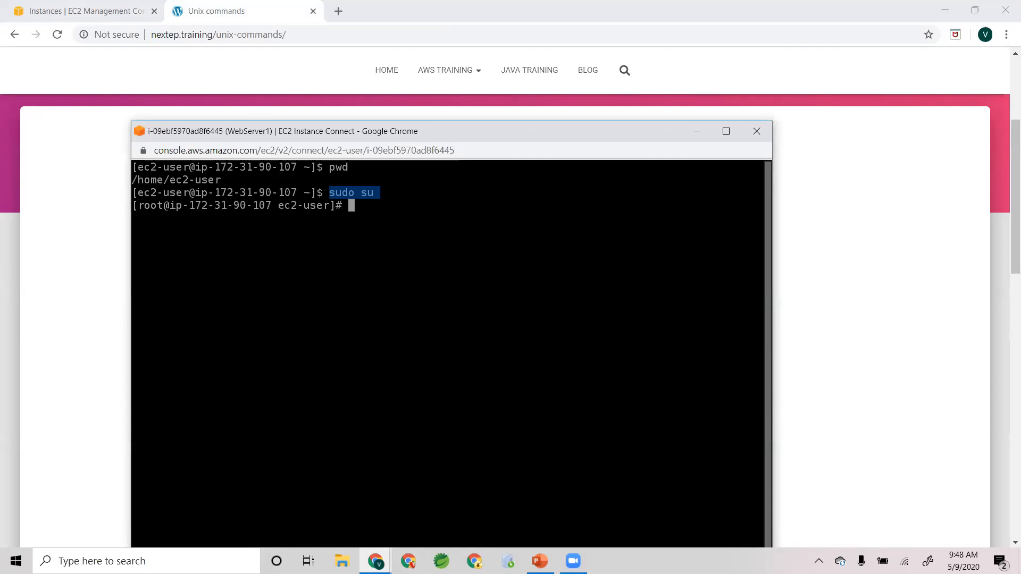
text(i)
key(BackSpace)
text(yum update)
key(Return)
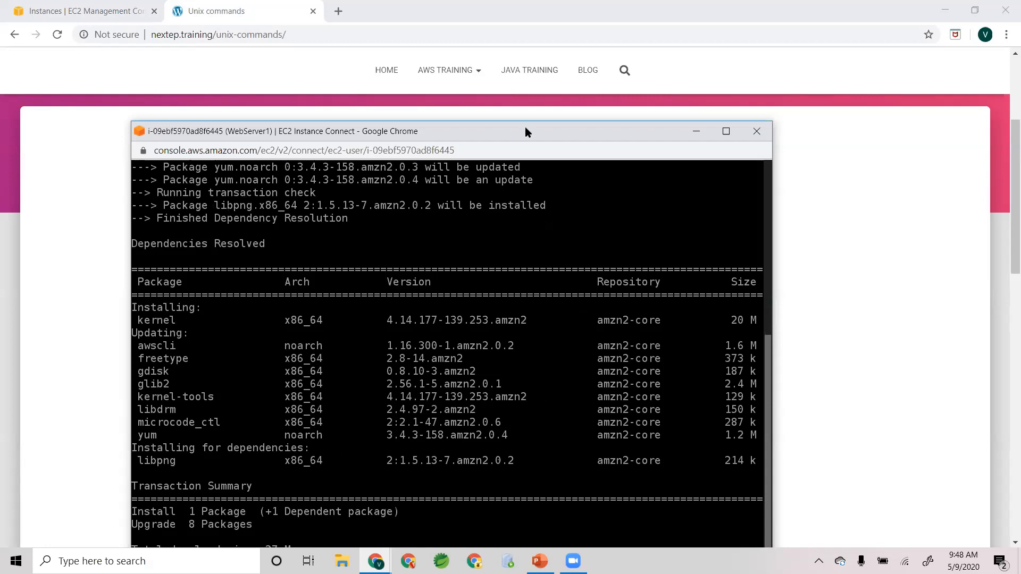
- Review the kernel and other packages listed for the update in the fully shown terminal, and approve the transaction with y
drag(525, 122, 509, 38)
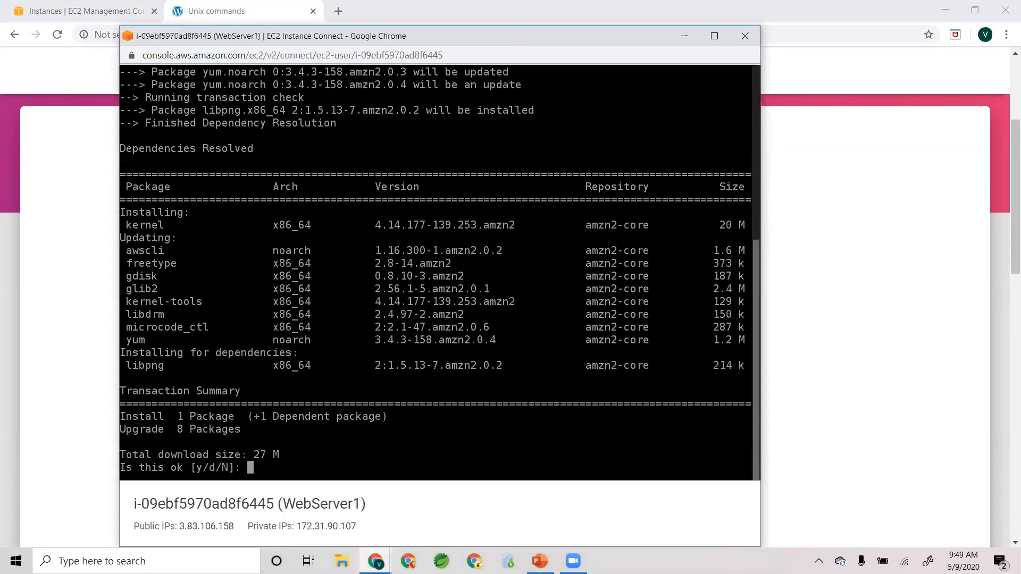
drag(124, 225, 170, 225)
drag(134, 237, 158, 339)
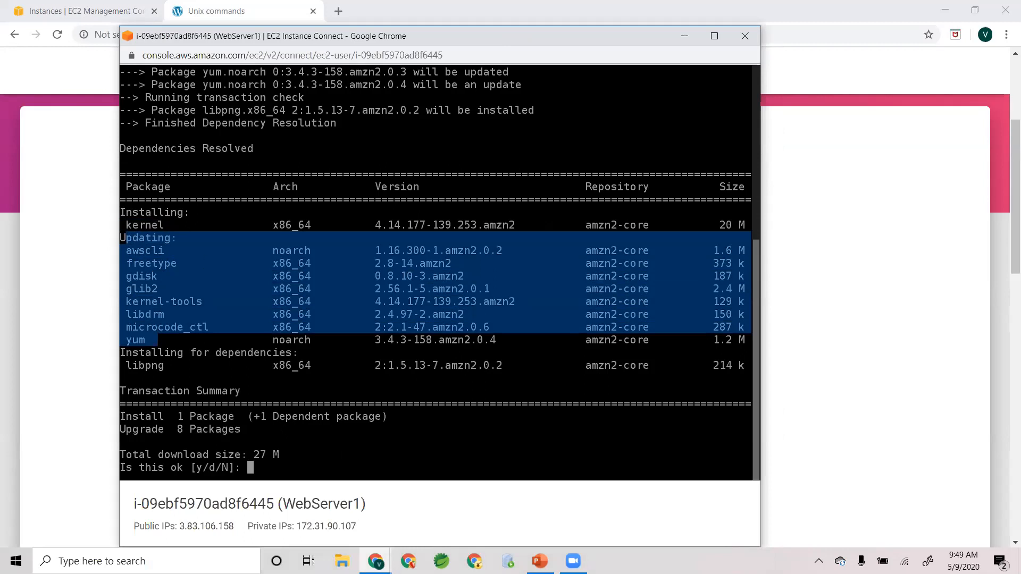
click(282, 429)
text(y)
key(Return)
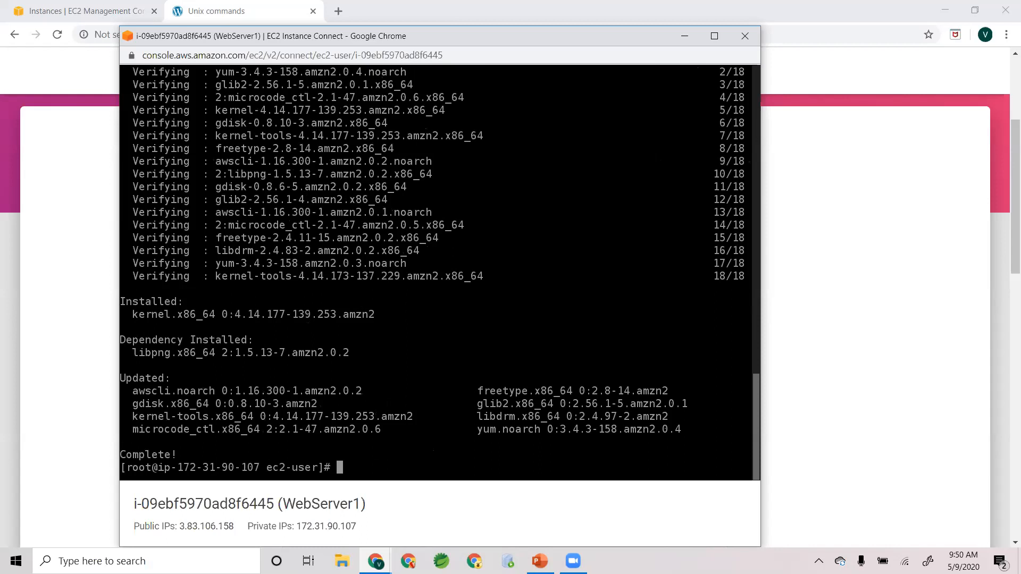
- Clear the update output from the terminal and print the root session's working directory with pwd
text(clear)
key(Return)
text(pwd)
key(Return)
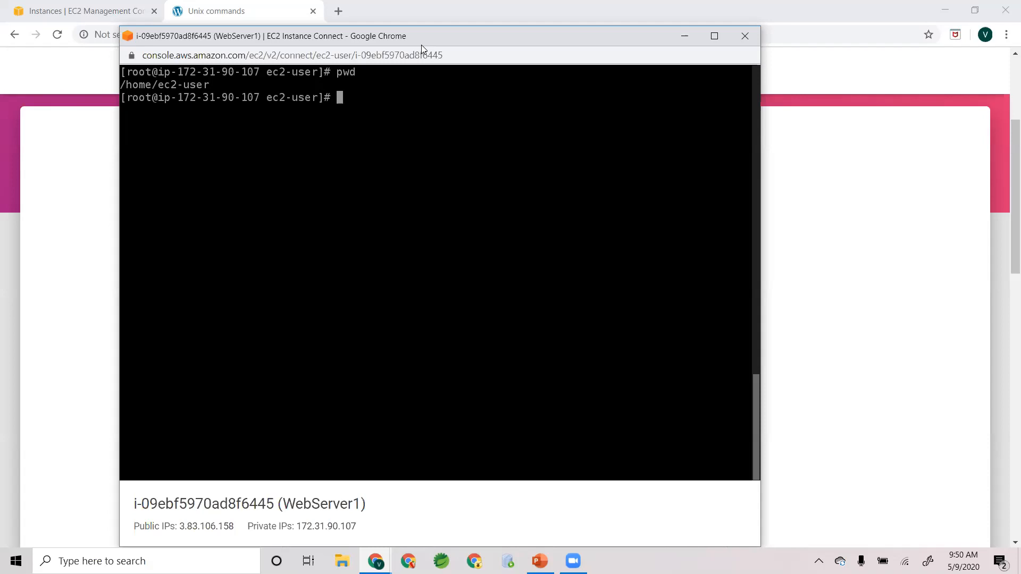
drag(421, 44, 416, 70)
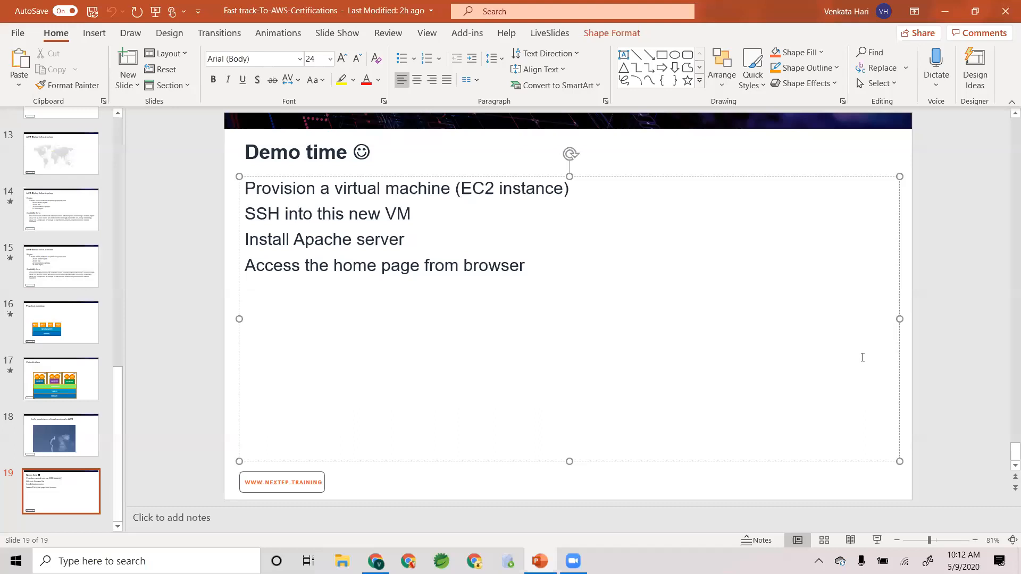
- Check the Install Apache server item on the PowerPoint Demo time slide, and switch back to the EC2 console in Chrome
click(416, 240)
click(376, 561)
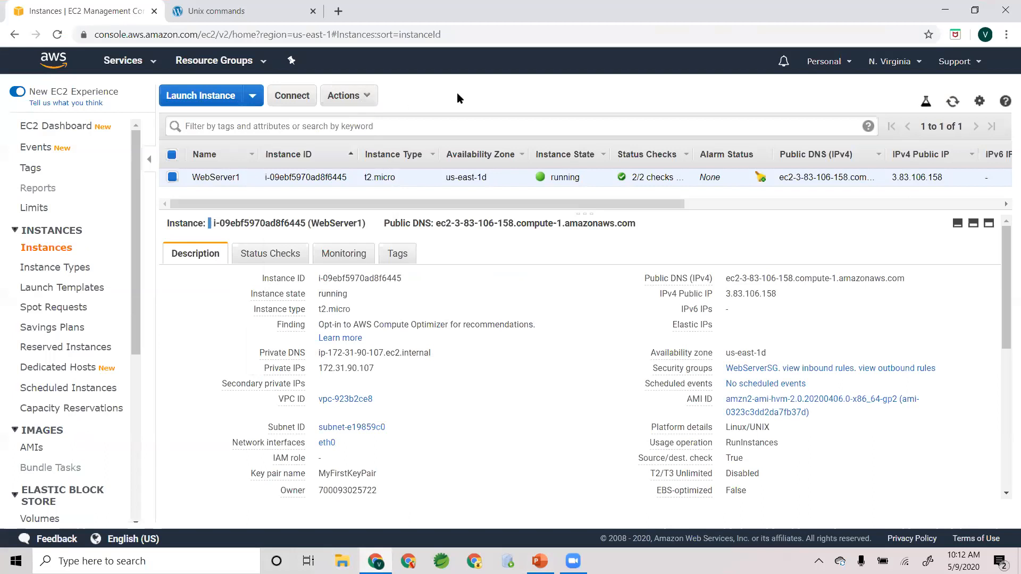
- Search Google for putty download in a new browser tab, and open the Chiark download page for PuTTY's latest release (0.73)
click(339, 15)
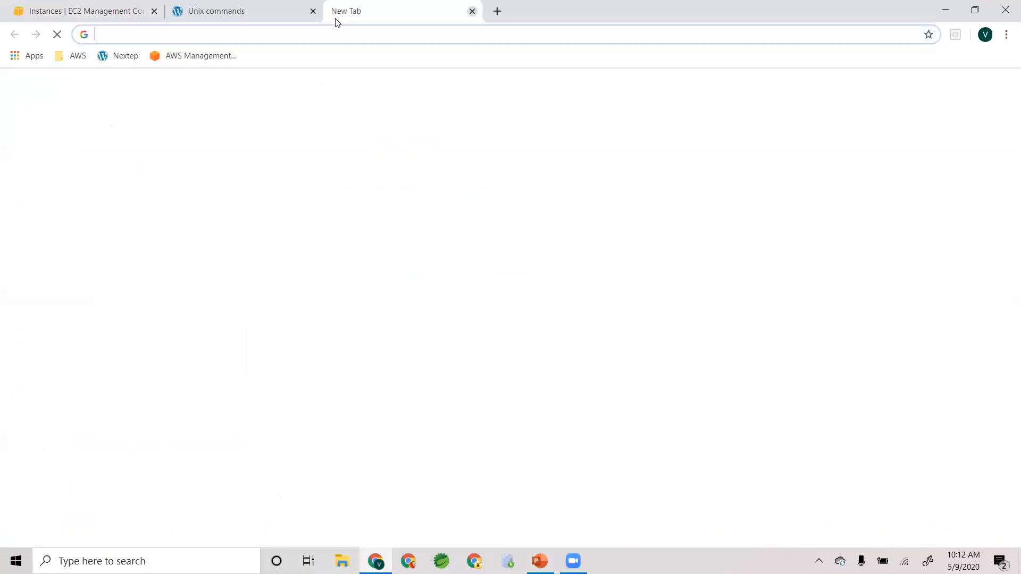
text(put)
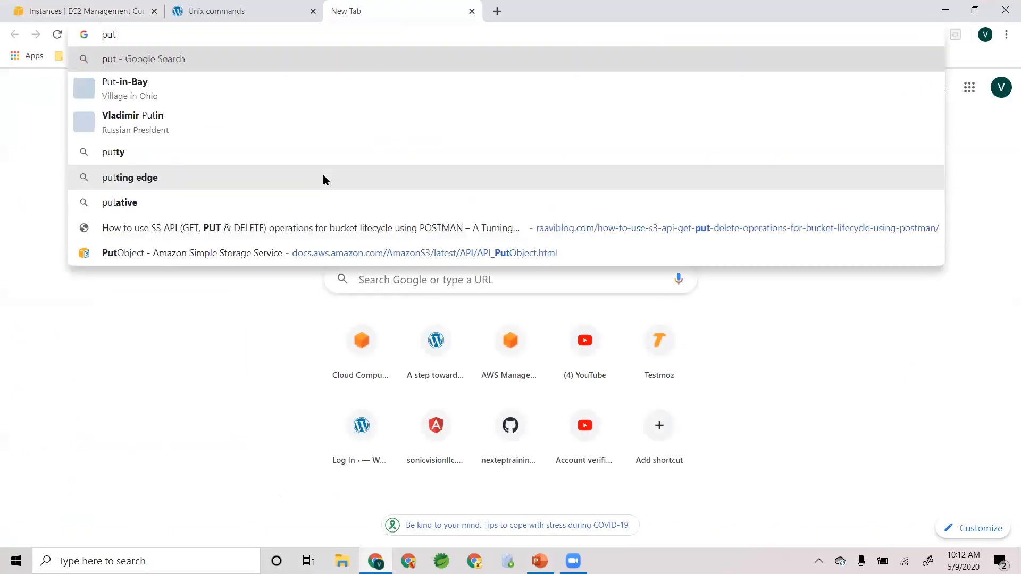
text(ty download)
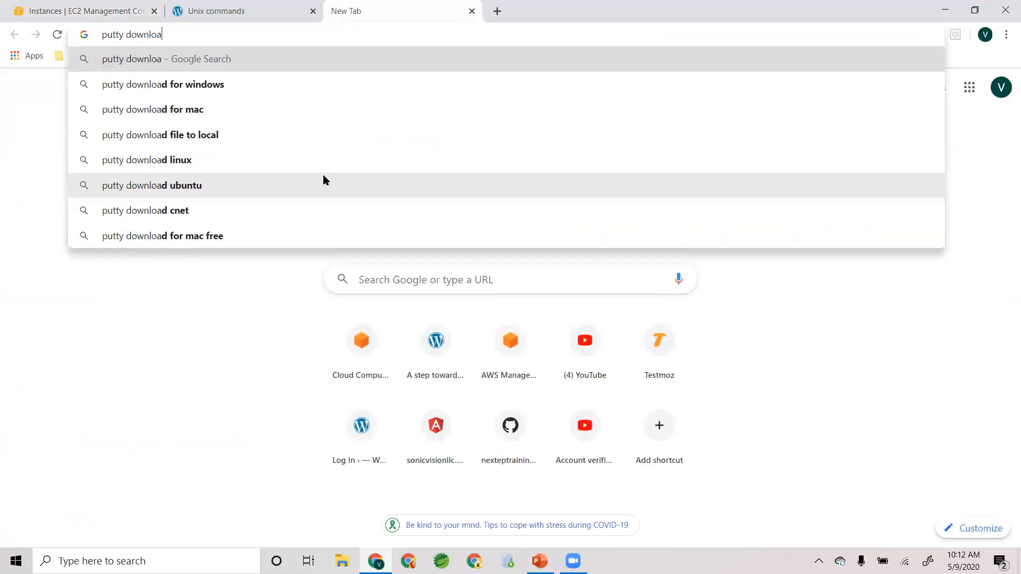
key(Return)
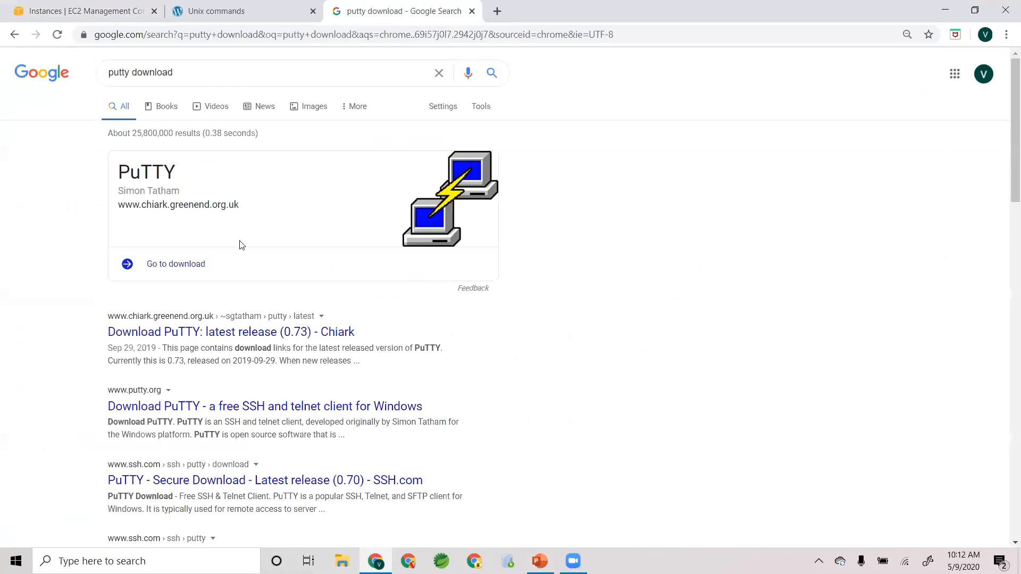
click(166, 335)
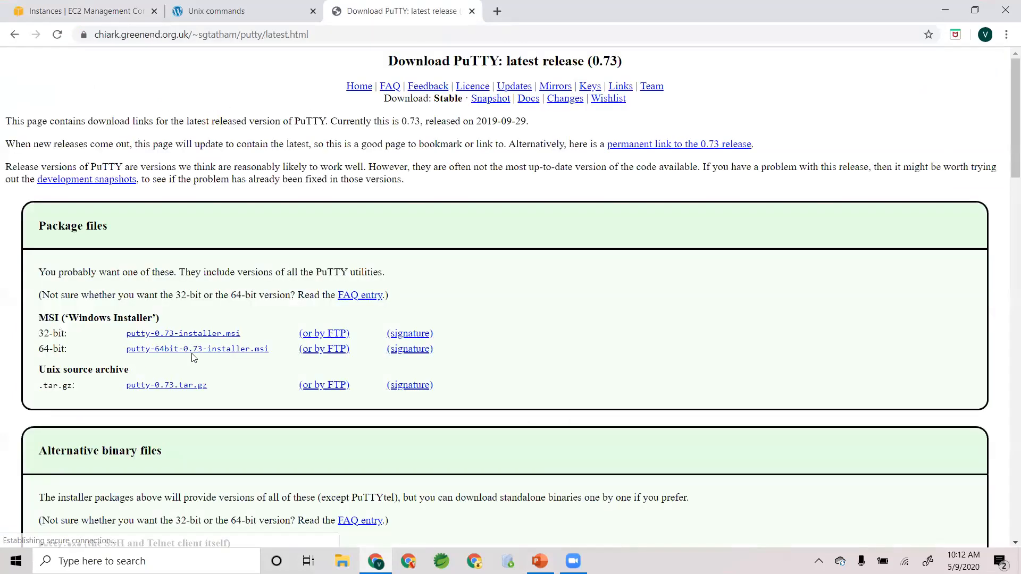
- Download the 64-bit Windows installer putty-64bit-0.73-installer.msi from the package files section
scroll(248, 313, down, 1)
scroll(250, 313, down, 2)
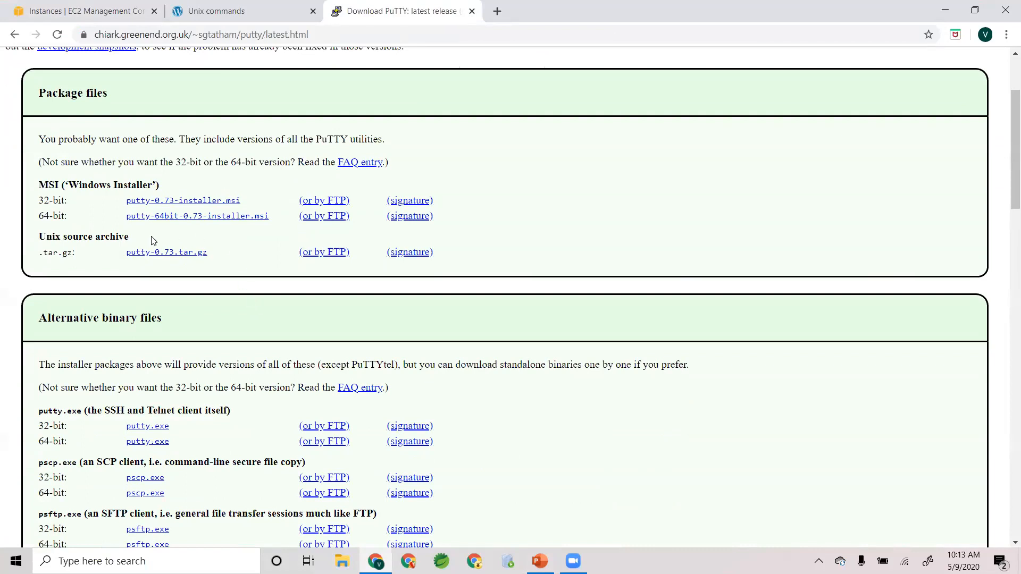
drag(123, 217, 289, 211)
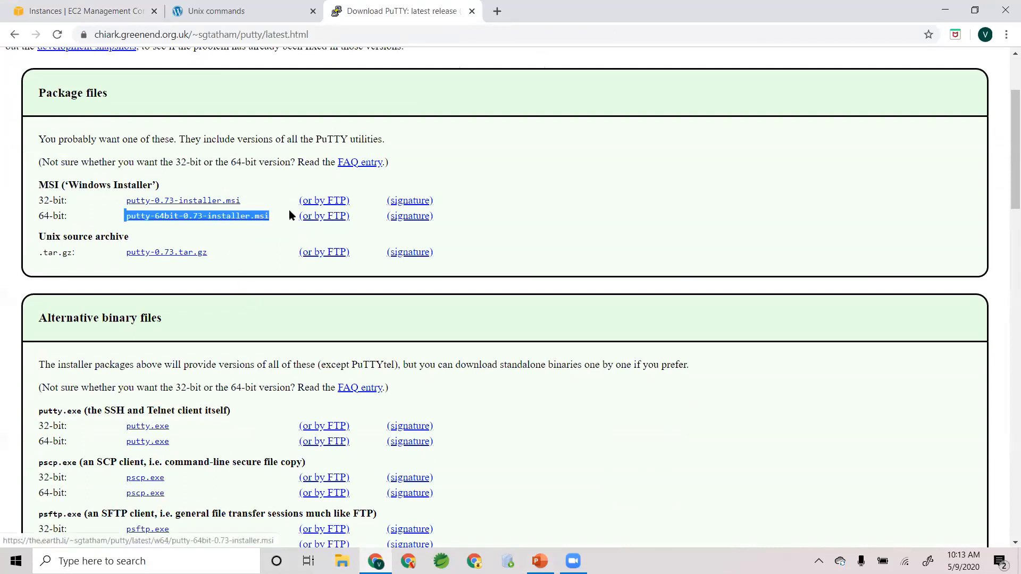
click(284, 224)
click(225, 216)
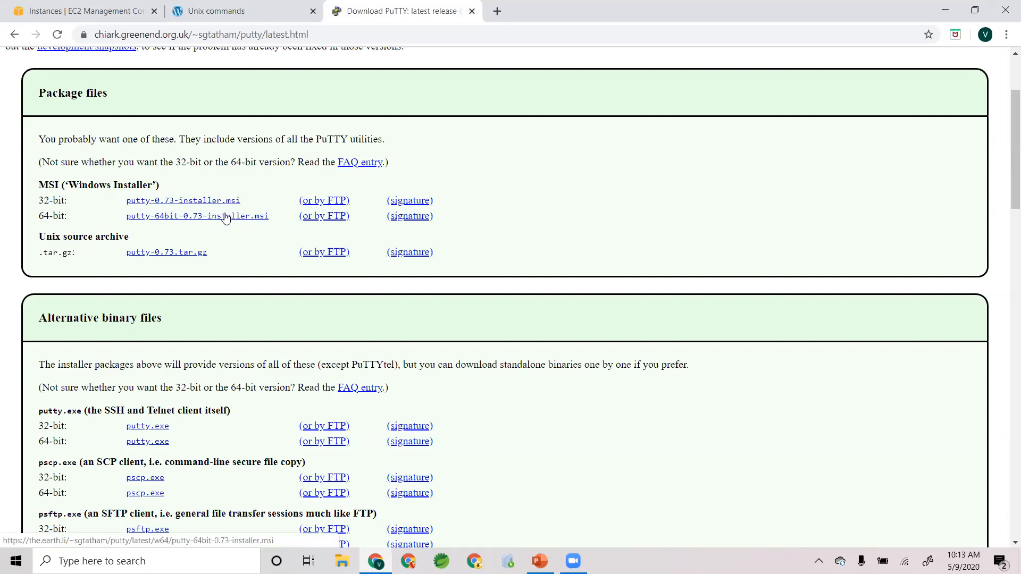
click(75, 538)
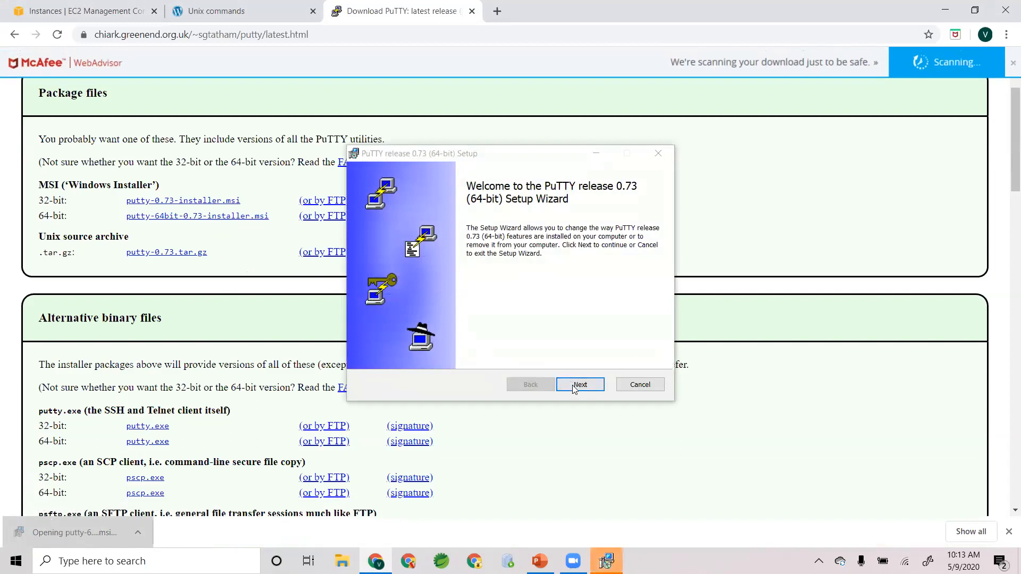
click(576, 384)
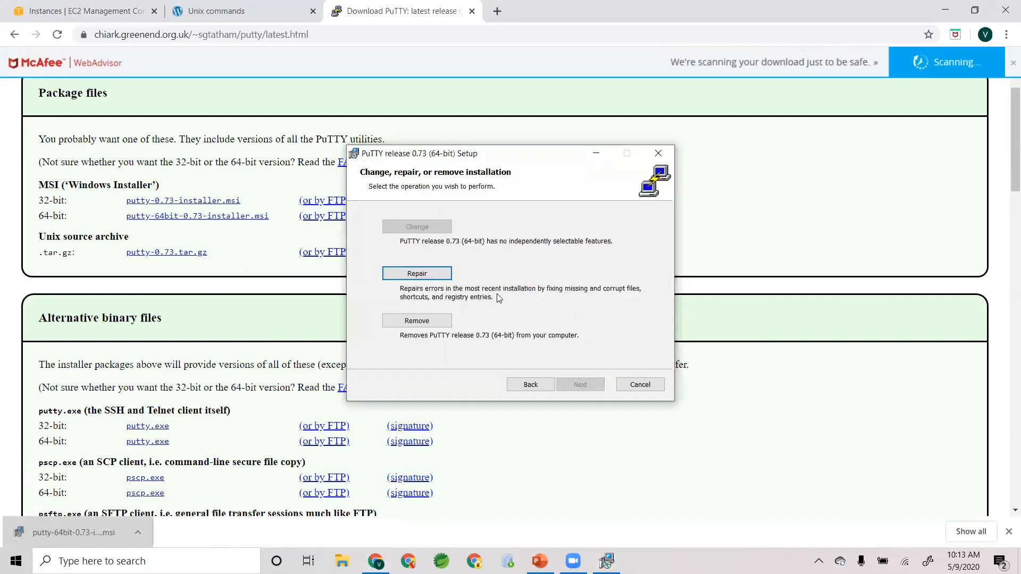
click(641, 385)
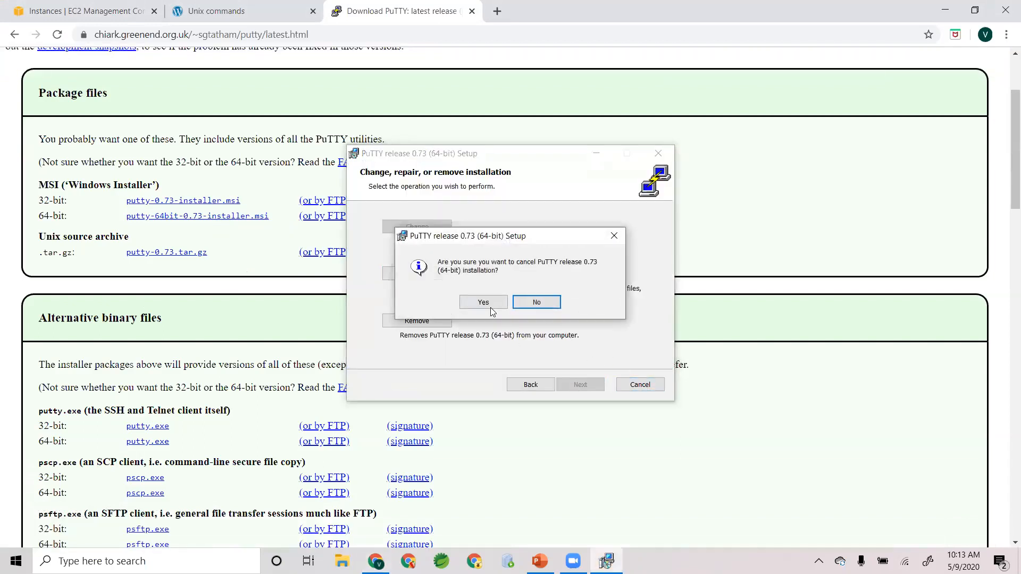
click(485, 303)
click(597, 387)
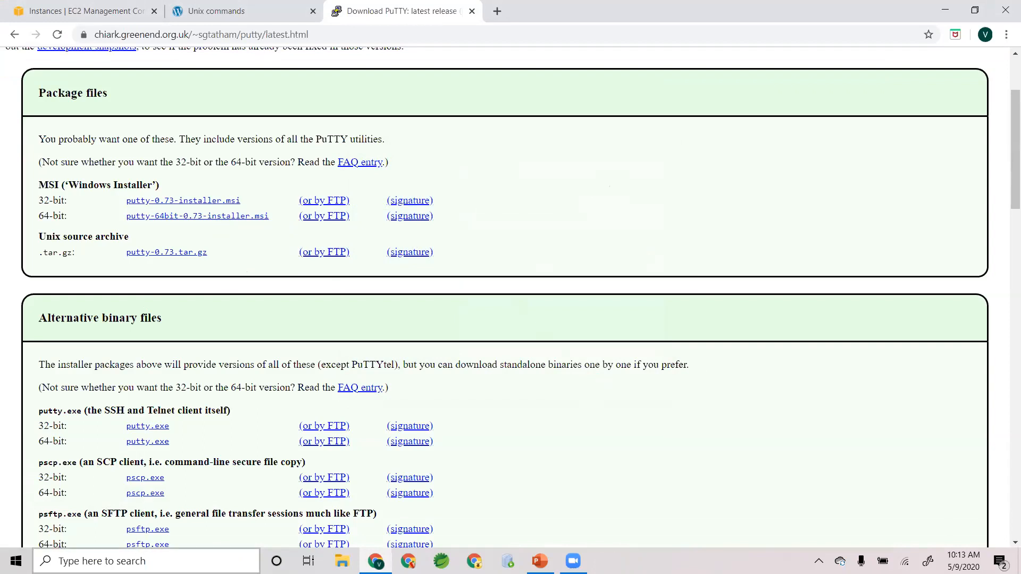
- Find puttygen with Windows search, launch the PuTTYgen app, and move its window higher on the screen
click(133, 561)
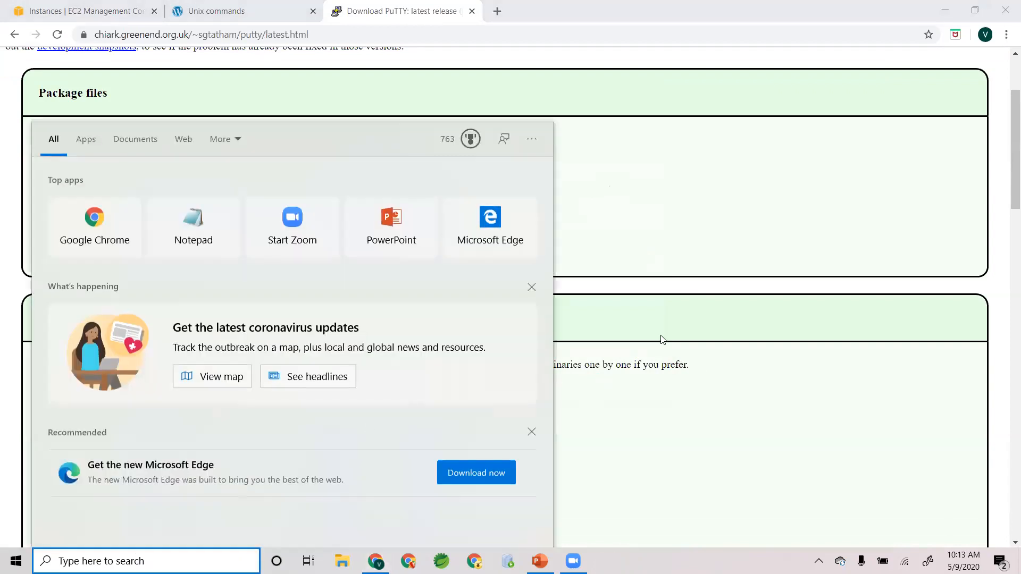
text(pu)
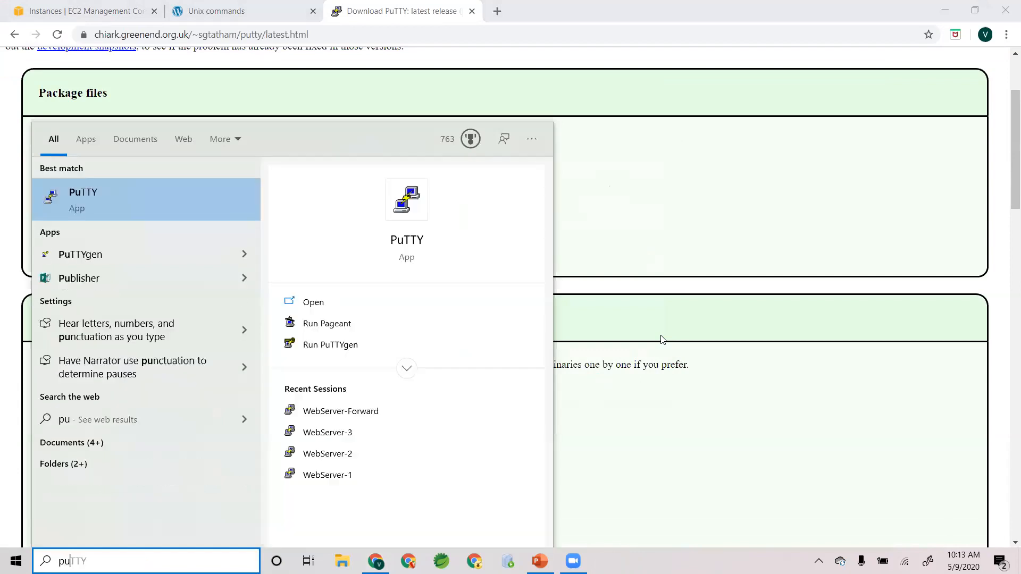
text(ttygen)
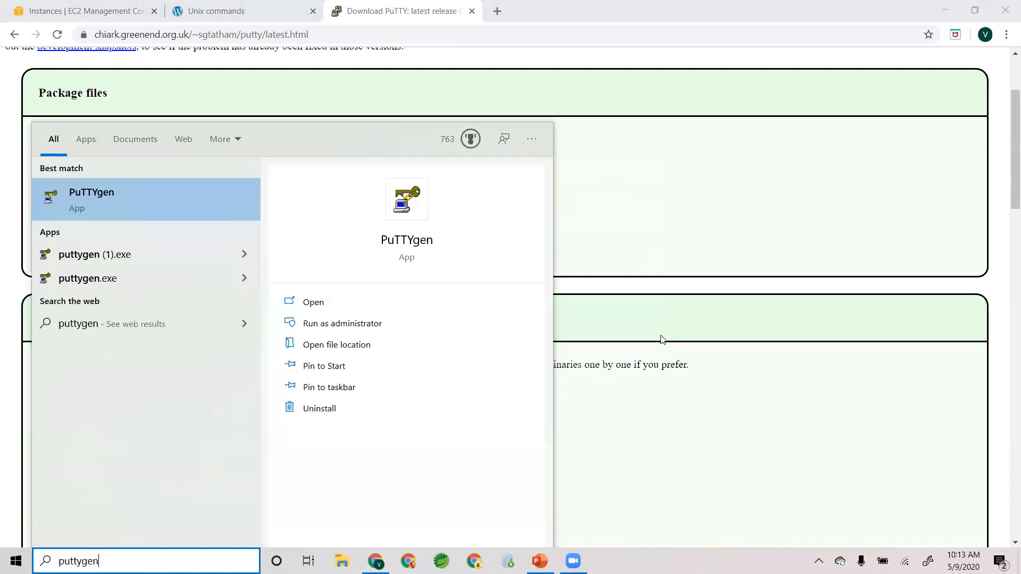
click(145, 197)
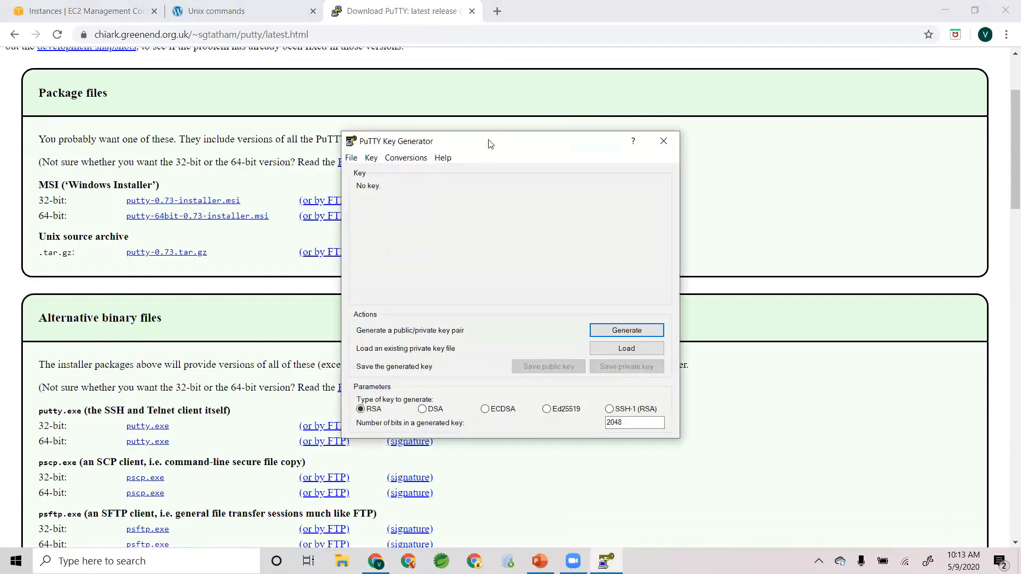
drag(501, 144, 485, 87)
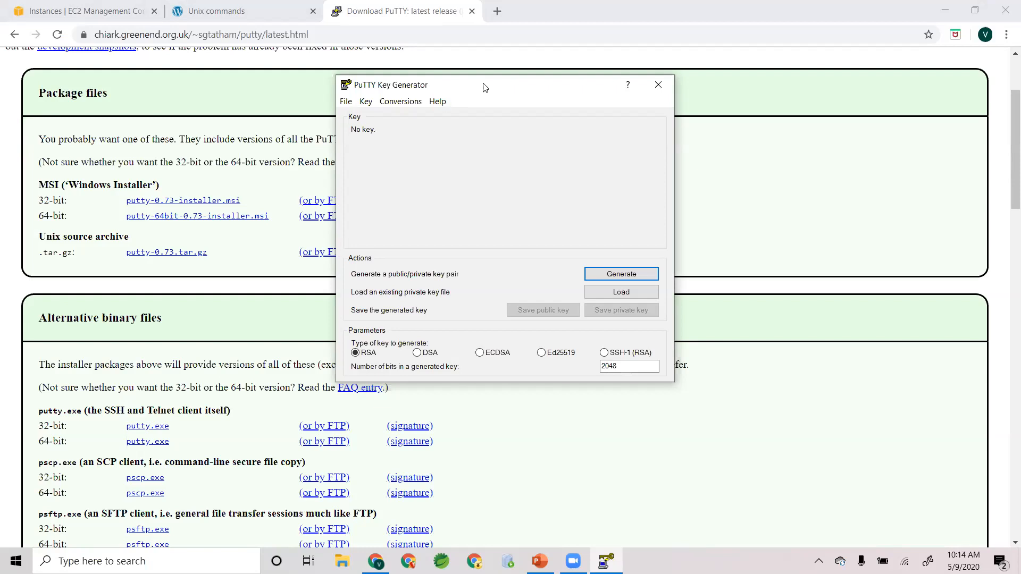
- Locate the MyFirstKeyPair PEM file in the Downloads folder in File Explorer, and minimize the folder window to return to PuTTYgen
key(super+e)
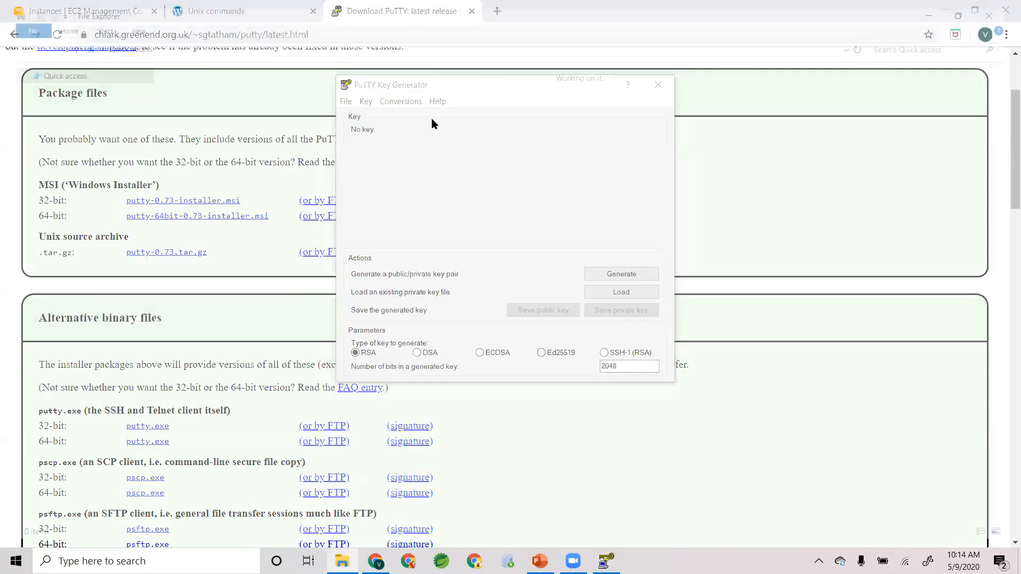
click(76, 109)
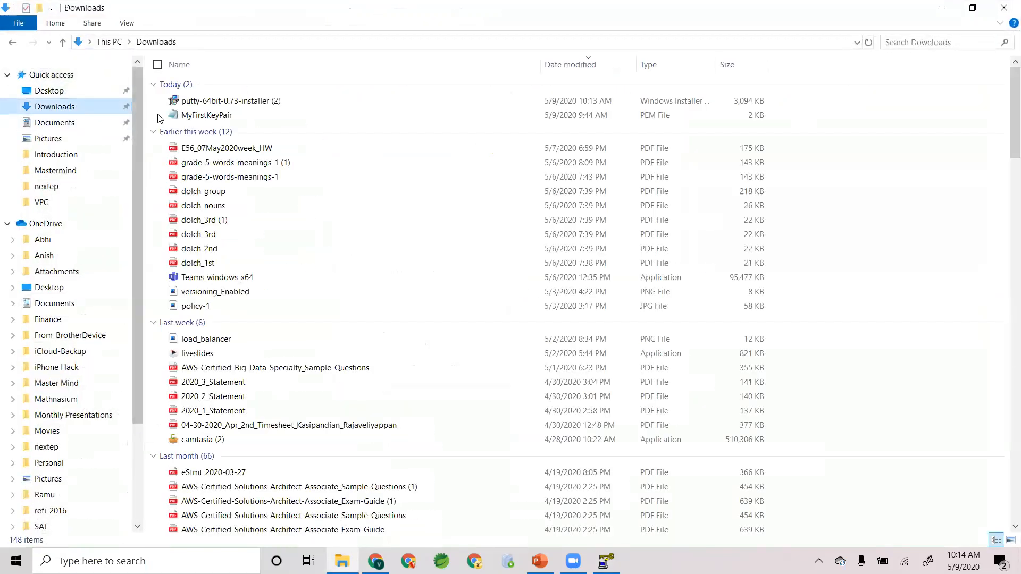
click(213, 121)
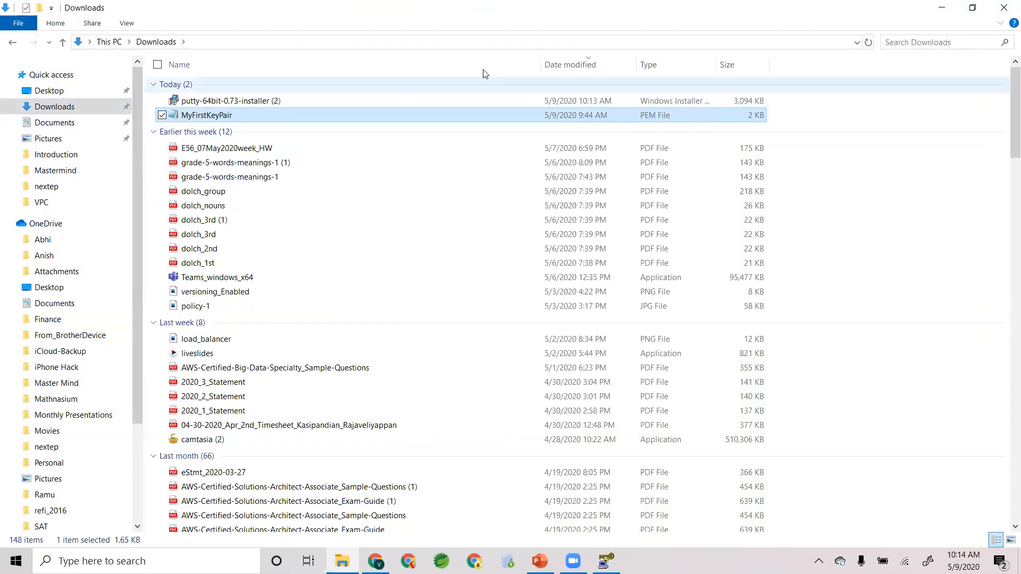
drag(390, 25, 381, 213)
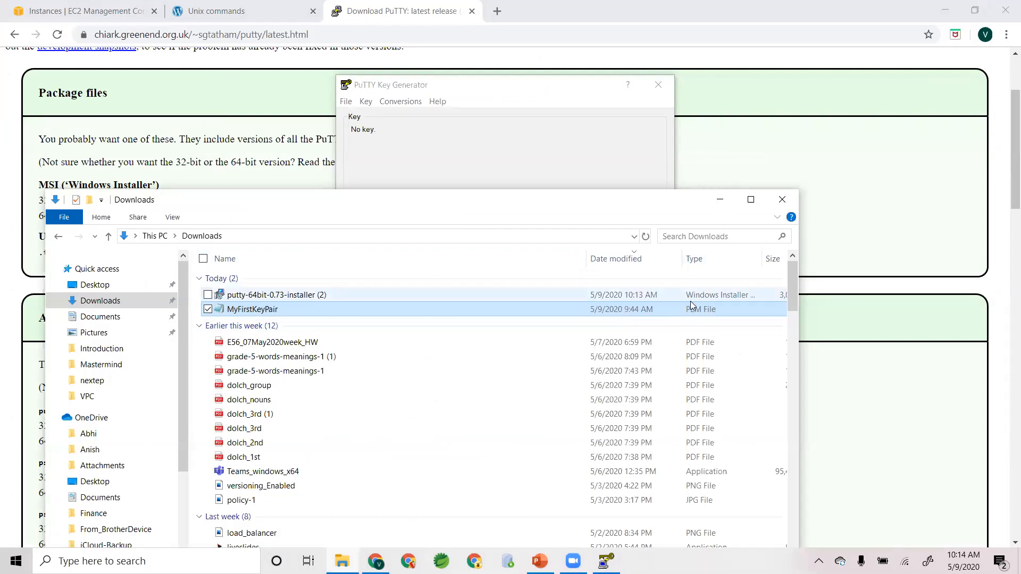
click(719, 200)
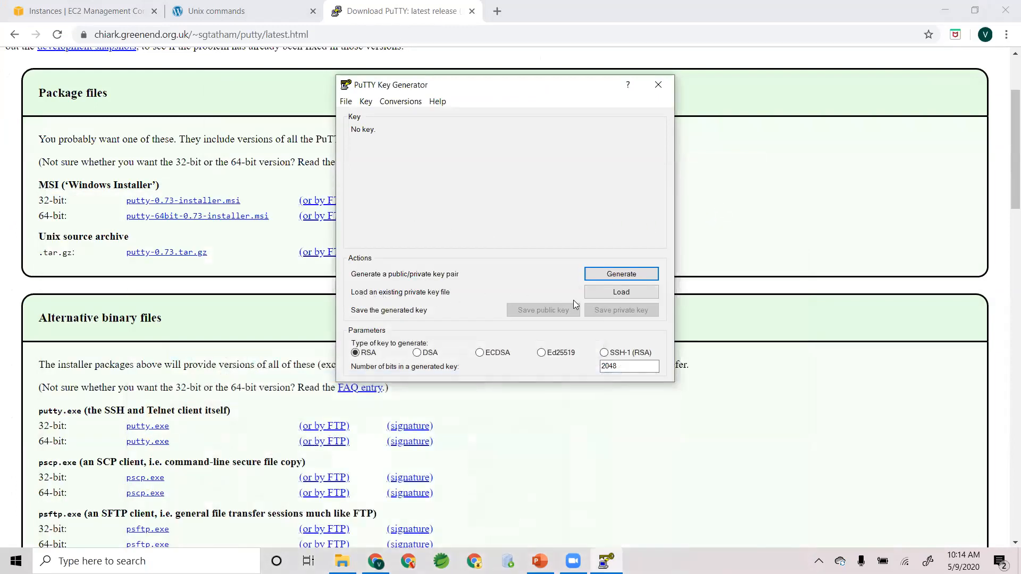
- Load the MyFirstKeyPair PEM file from Downloads into PuTTYgen with all file types shown, and dismiss the import notice
click(623, 293)
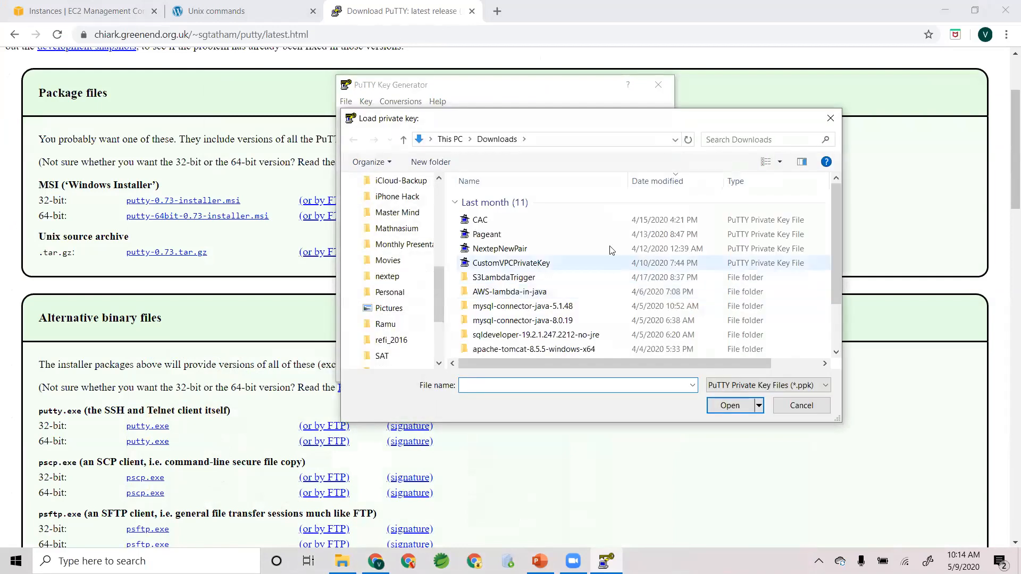
scroll(439, 242, up, 6)
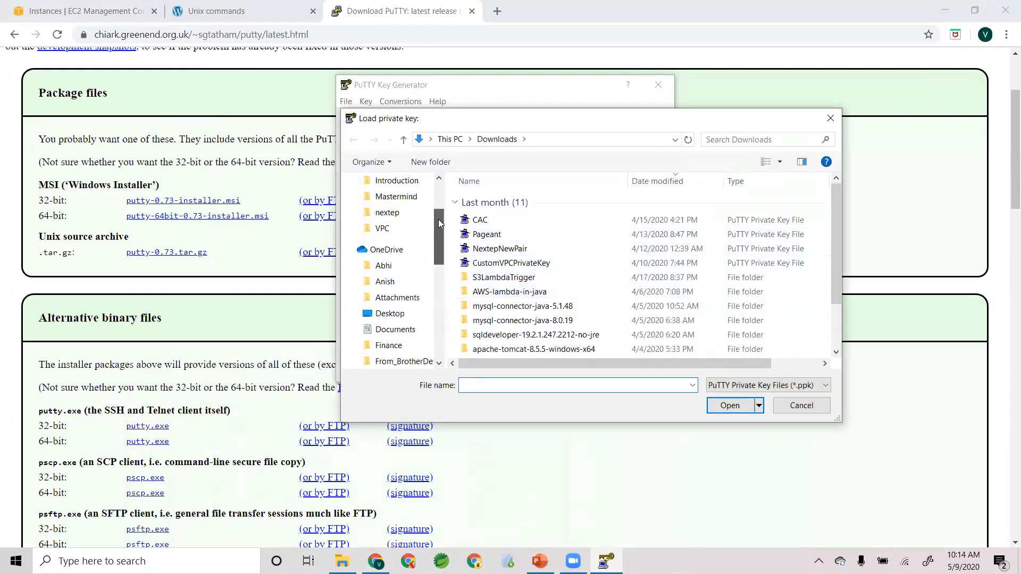
click(403, 224)
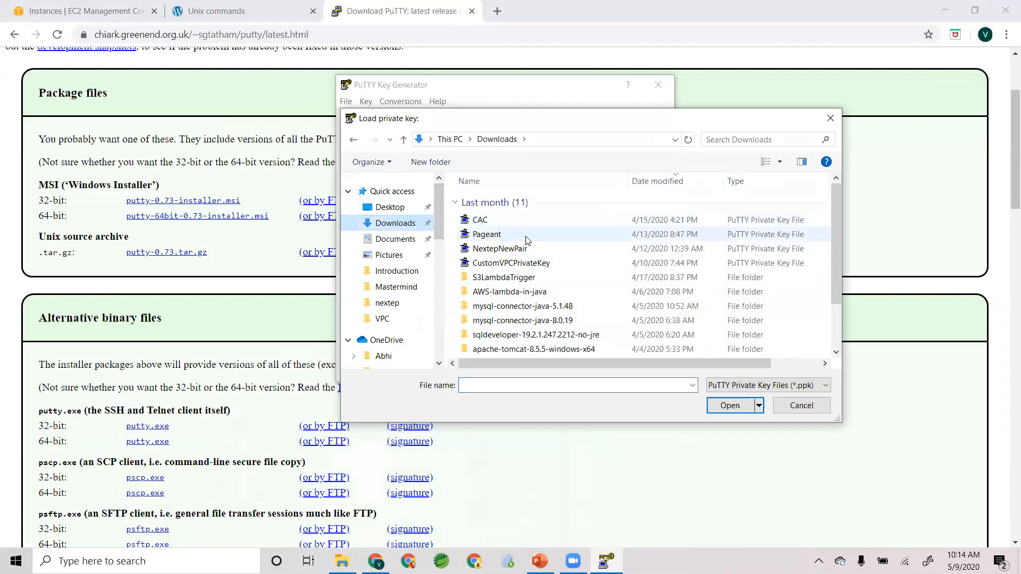
click(736, 387)
click(734, 409)
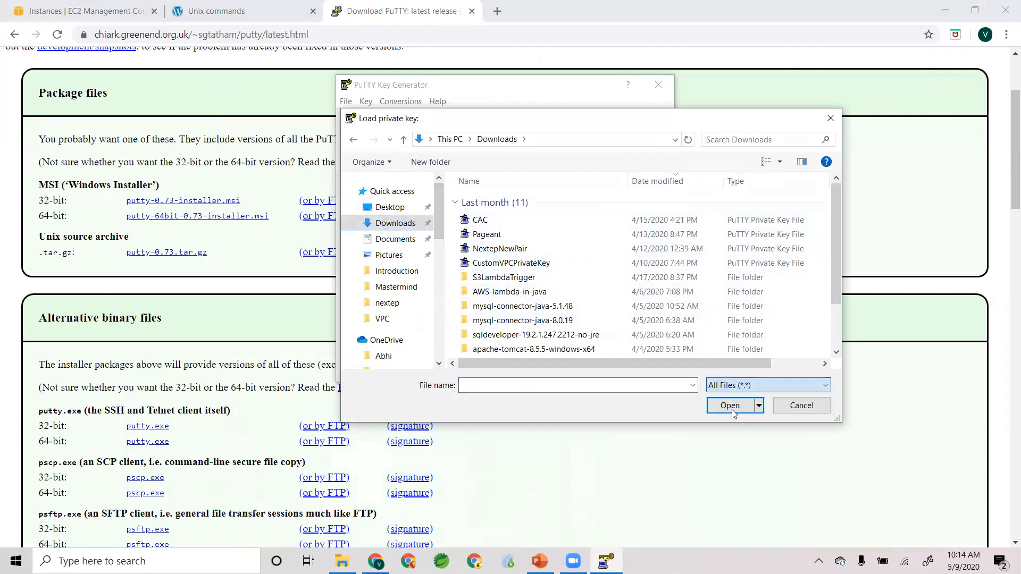
click(537, 387)
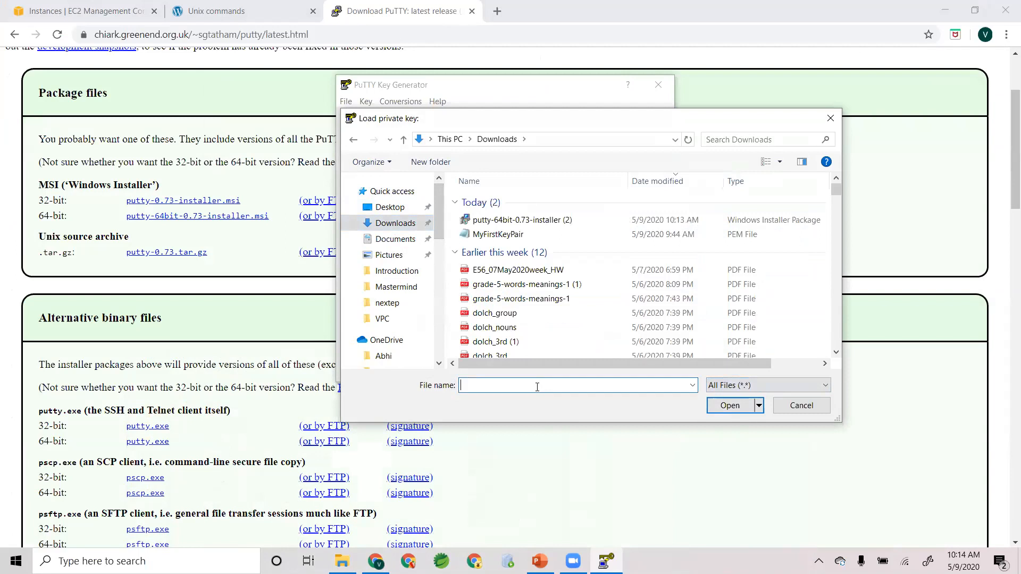
double_click(494, 235)
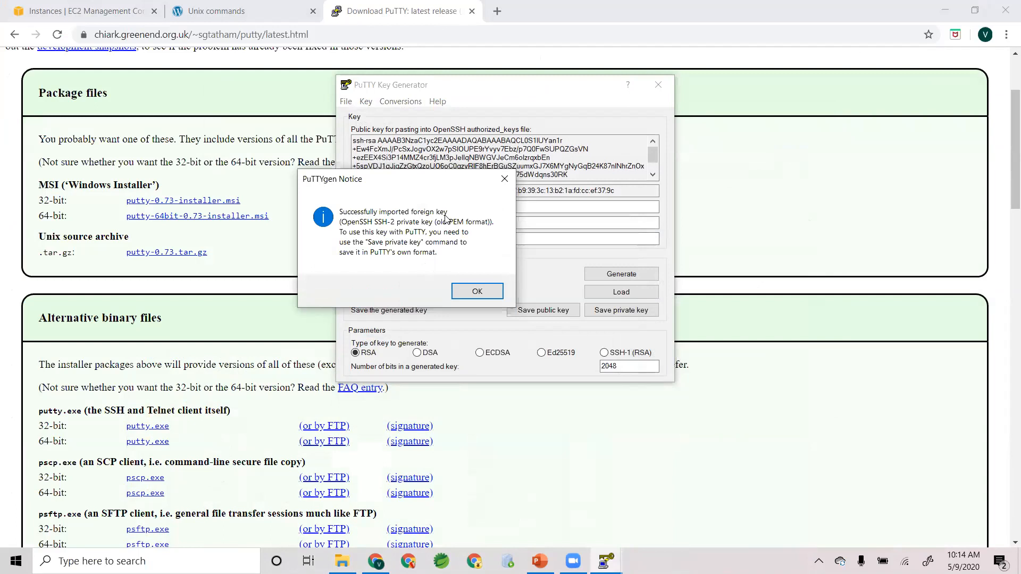
click(468, 293)
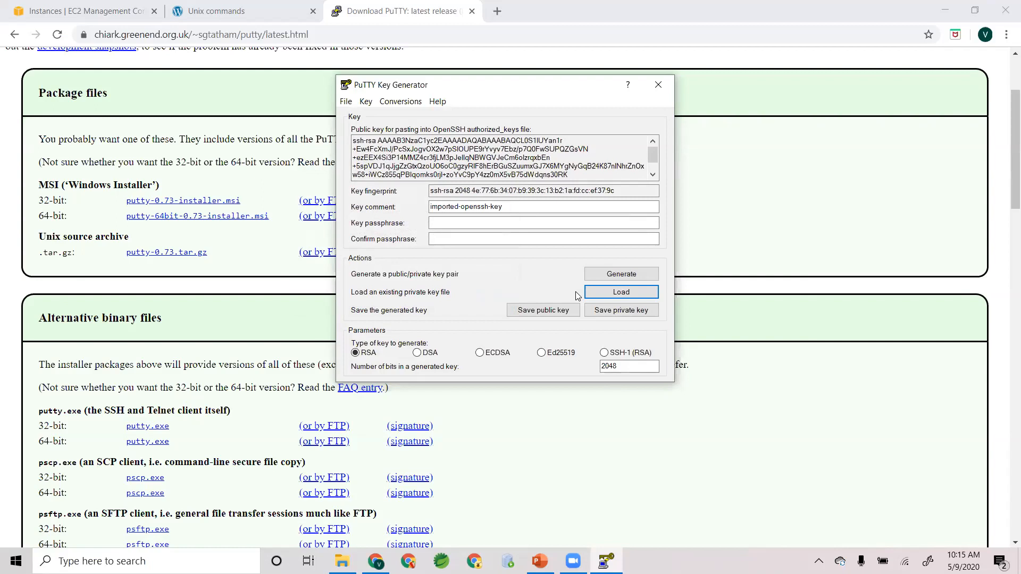
- Save the imported private key without a passphrase in Downloads as the PuTTY private key file MyFirstPrivateKey
click(609, 312)
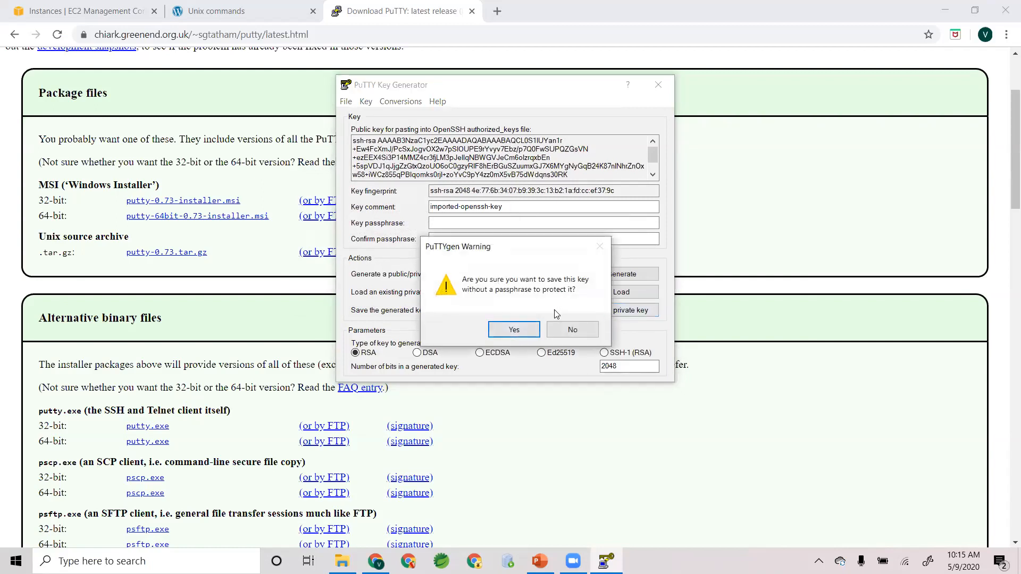
click(511, 330)
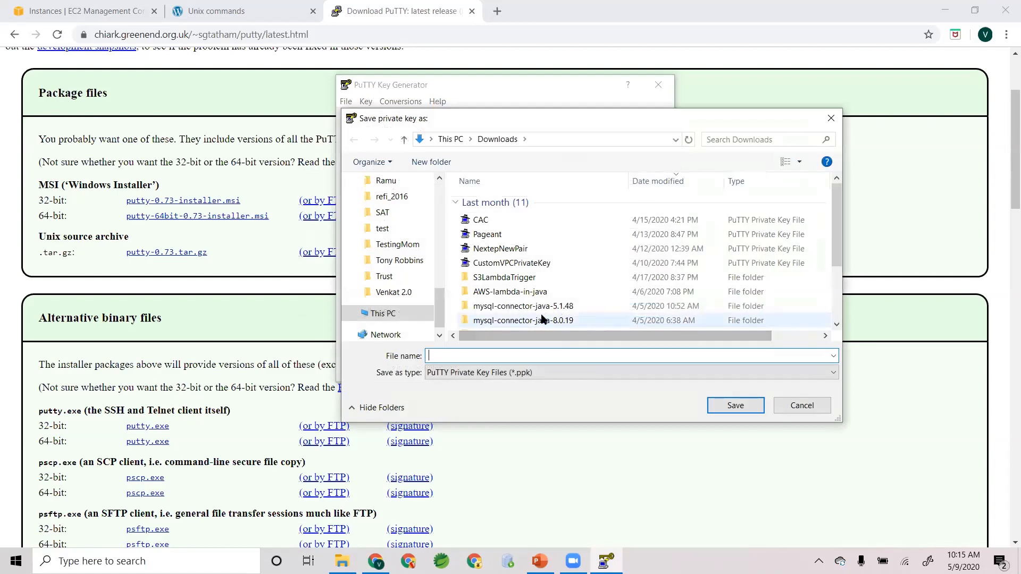
text(MyFirsy)
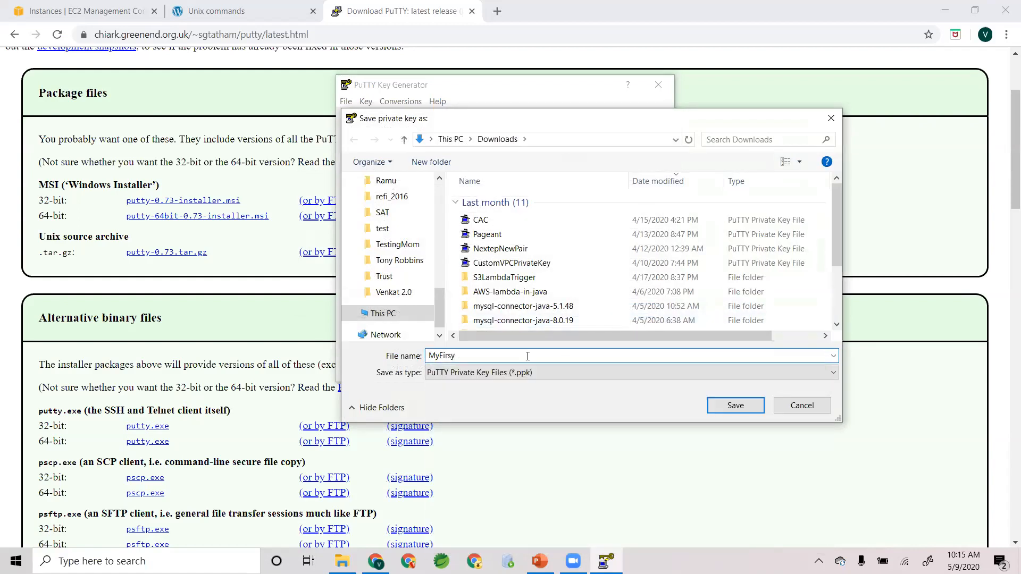
key(BackSpace)
text(tKey)
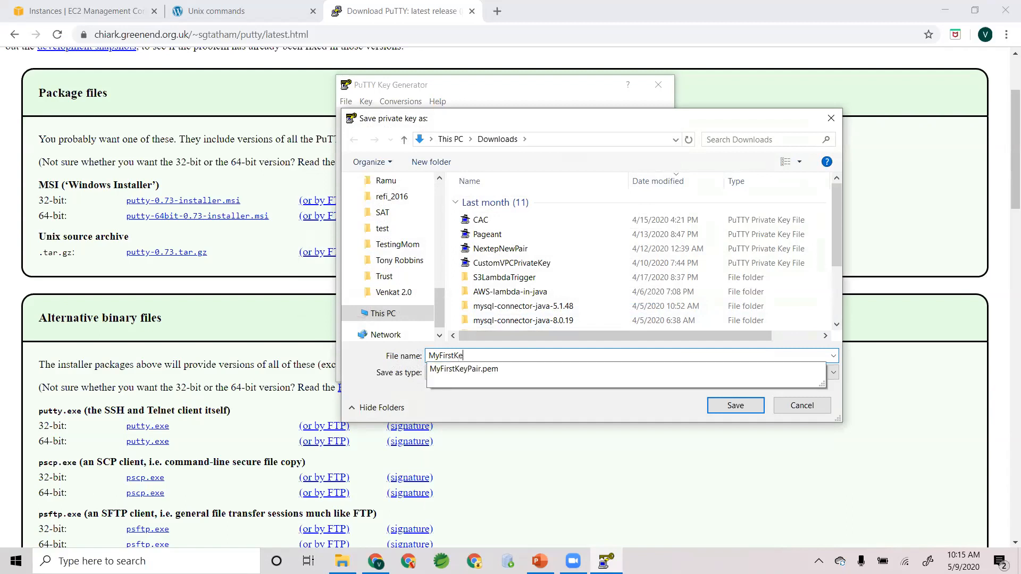
key(BackSpace)
key(BackSpace)
key(BackSpace)
text(PrivateKet)
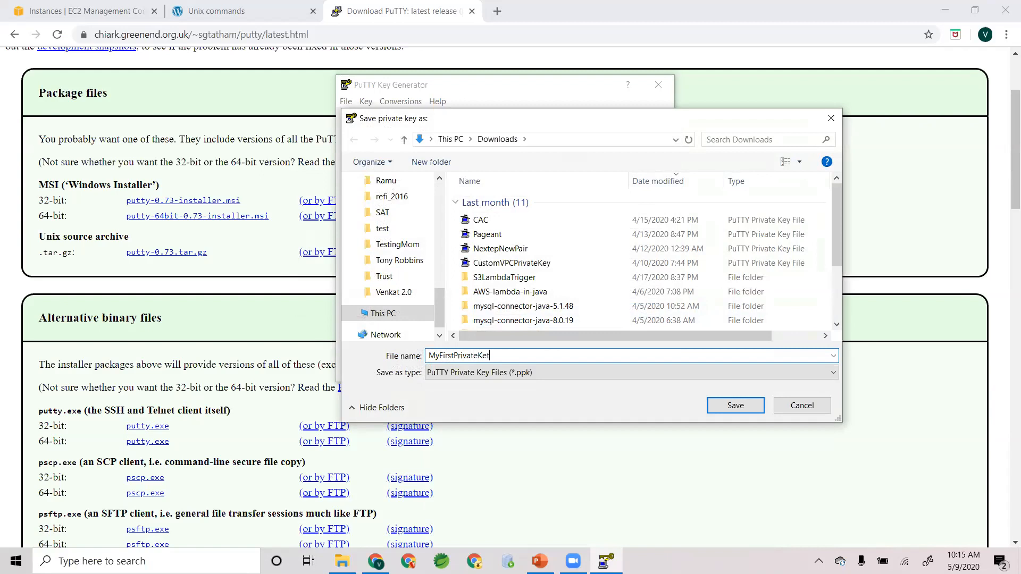
key(BackSpace)
text(y)
click(732, 406)
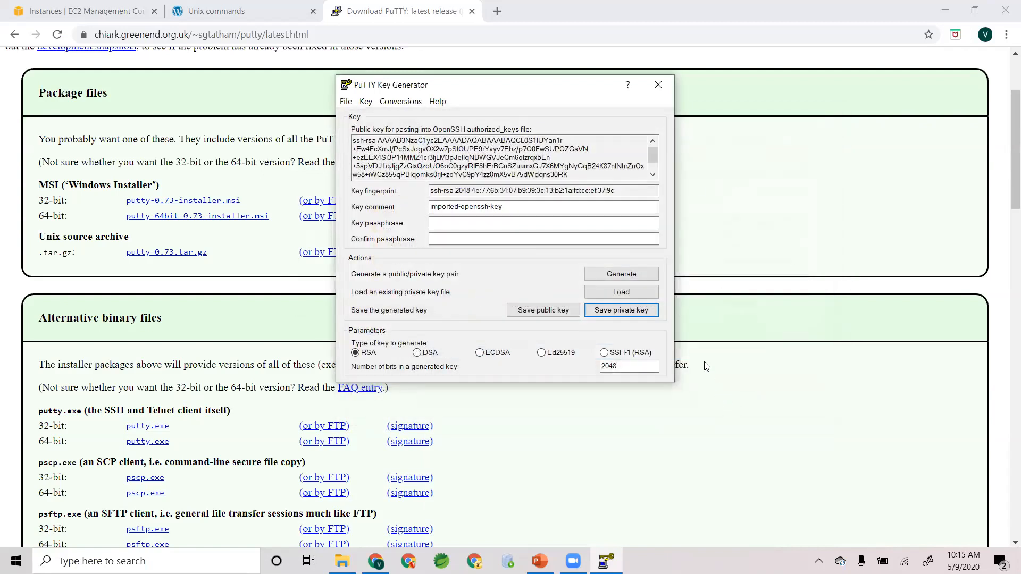
- Close PuTTYgen, and locate the MyFirstPrivateKey file in the Downloads folder in File Explorer
click(660, 86)
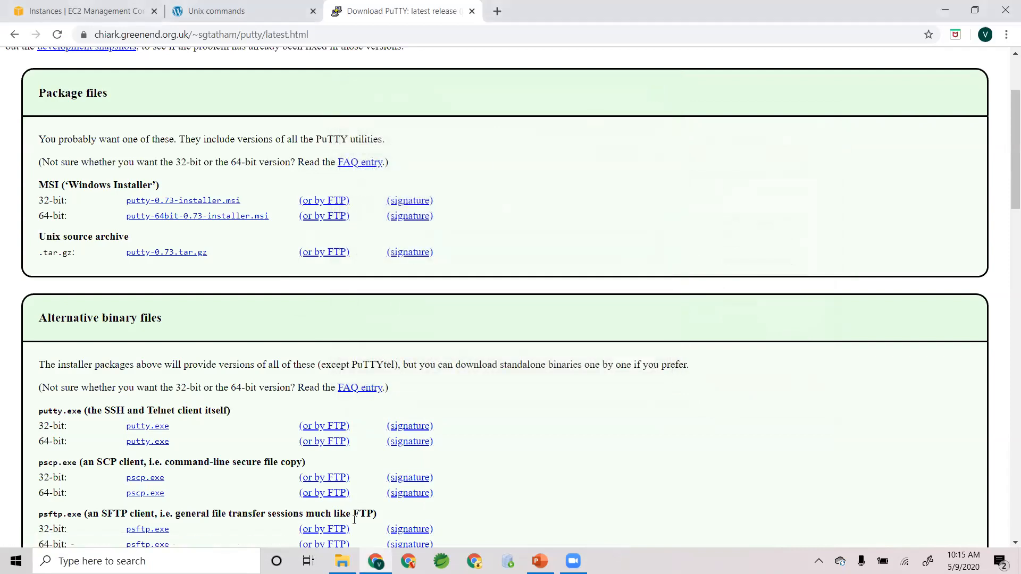
click(341, 560)
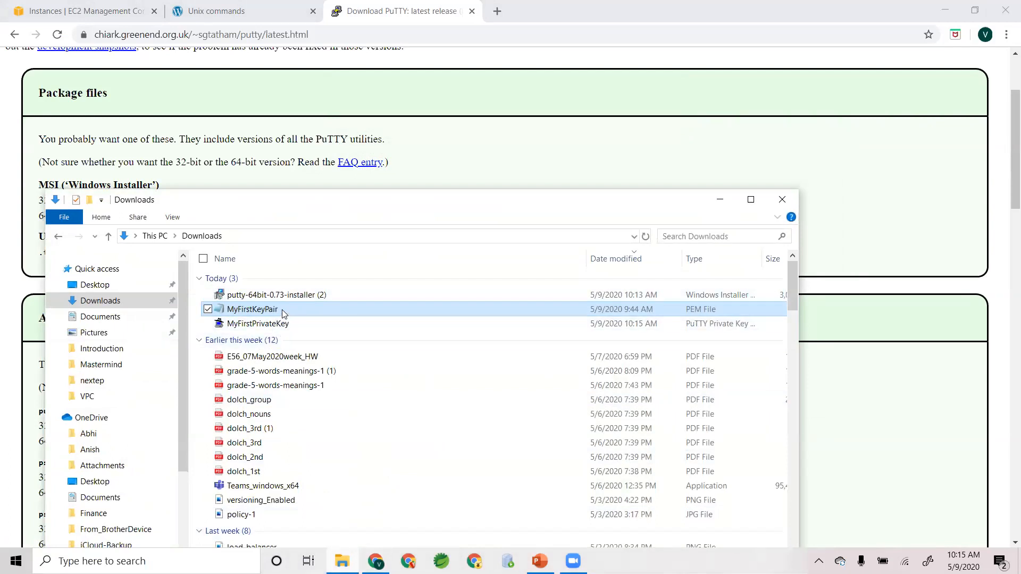
click(284, 324)
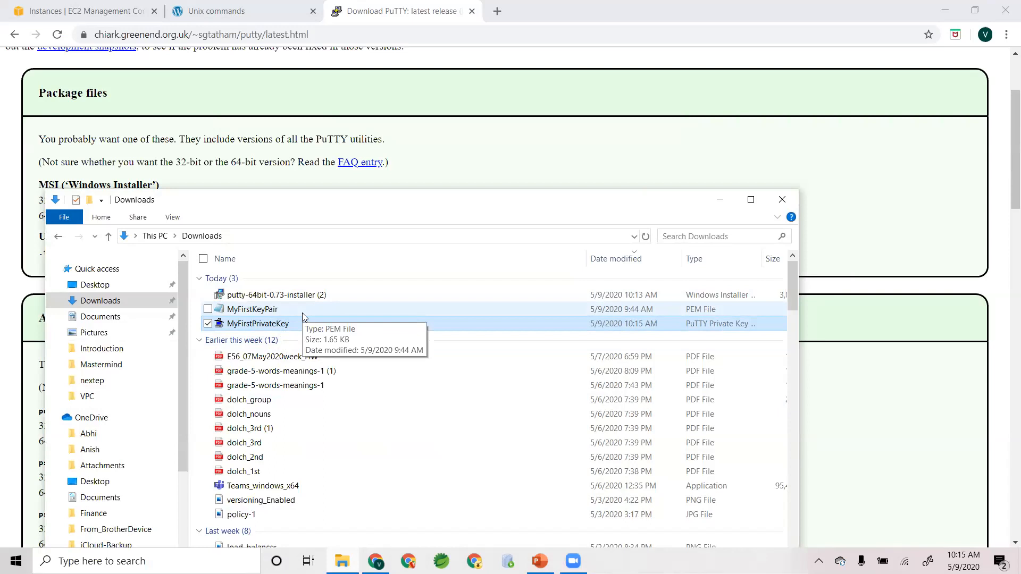
click(288, 323)
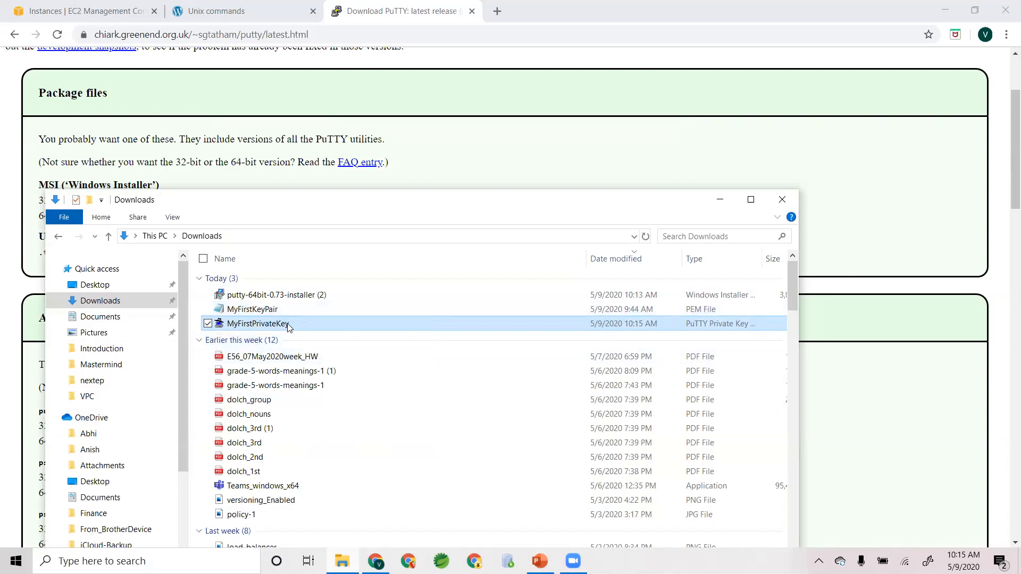
click(259, 179)
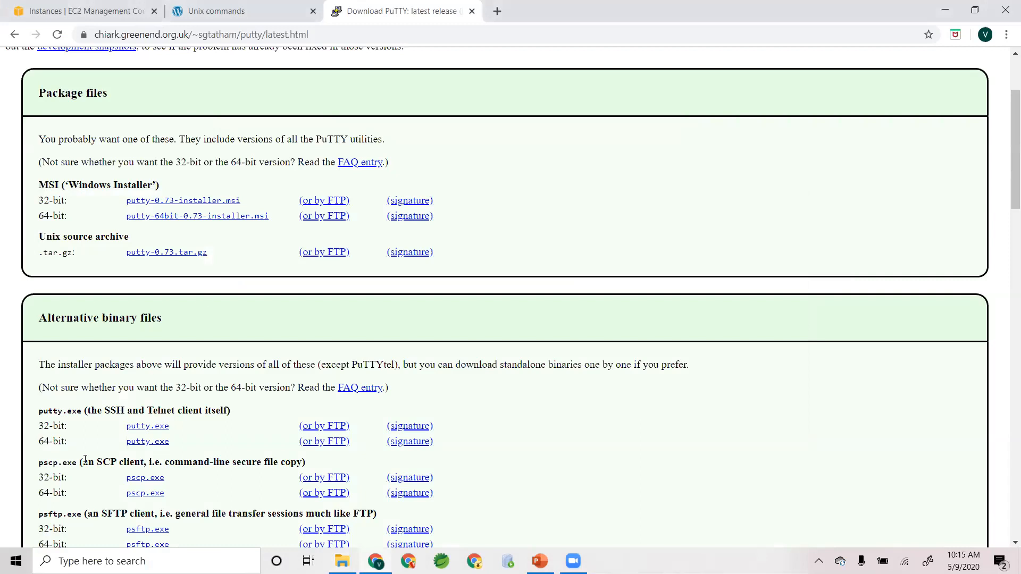
- Compare the MyFirstKeyPair PEM file with the MyFirstPrivateKey file in the Downloads folder, and return to the browser
key(alt+Tab)
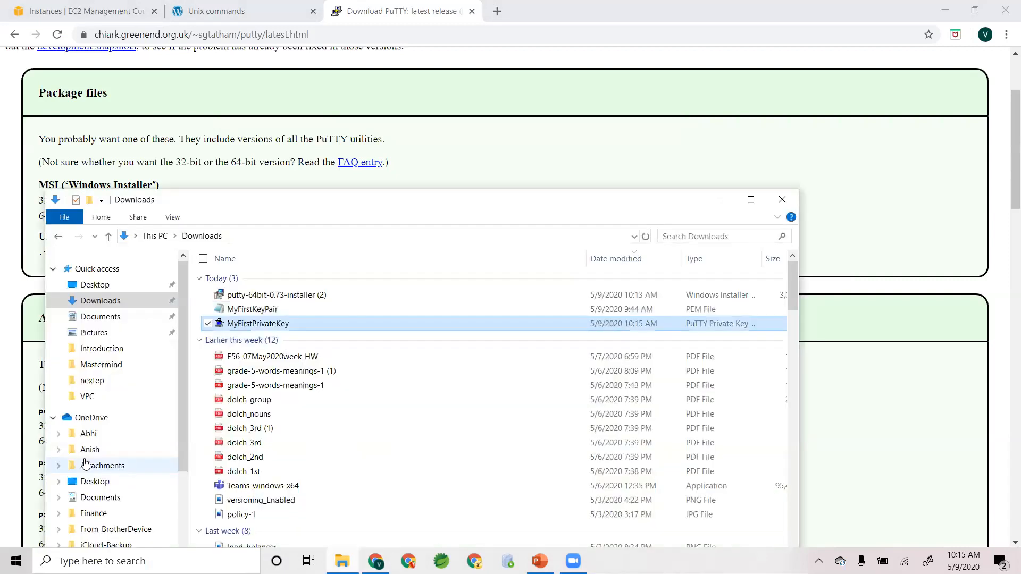
click(288, 310)
click(285, 324)
click(279, 308)
click(276, 323)
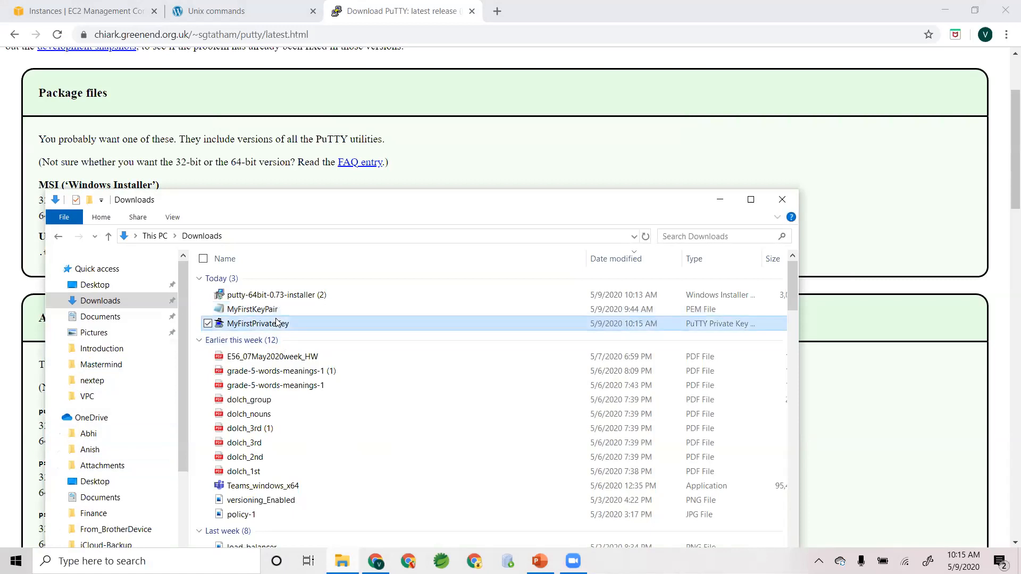
key(alt+Tab)
- Find putty with Windows search and launch the PuTTY app
click(109, 561)
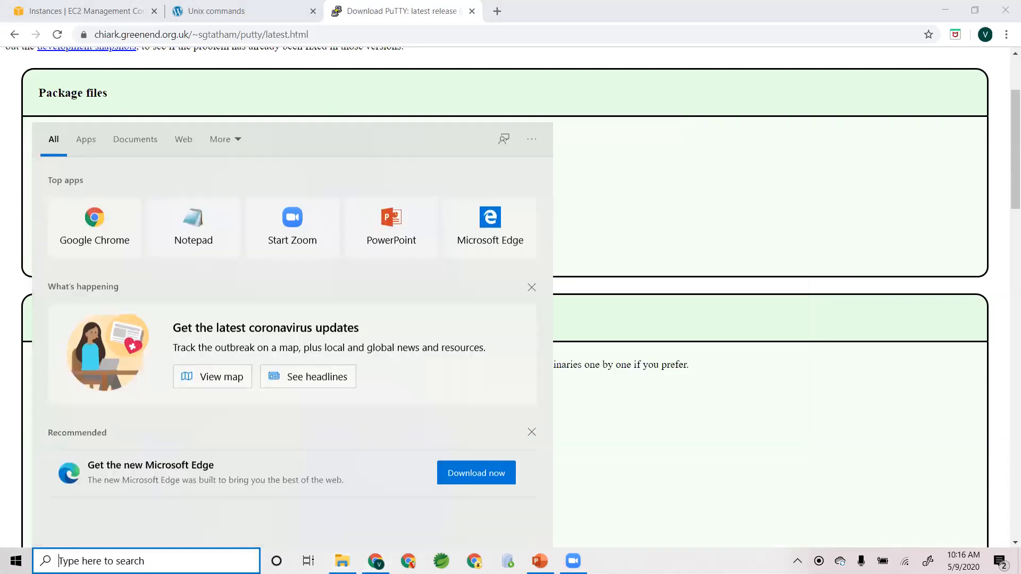
text(putty)
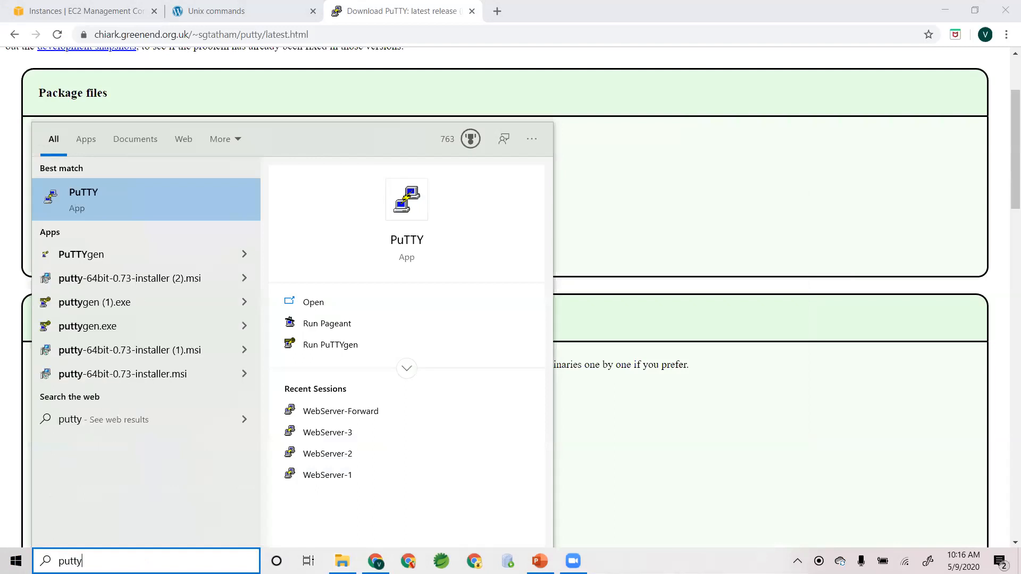
key(Return)
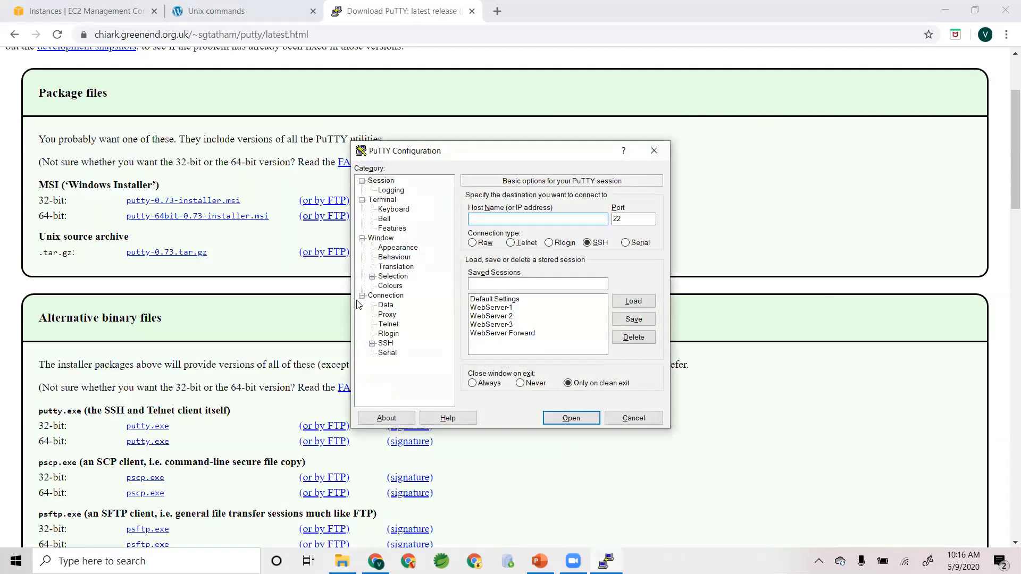
- Set MyFirstPrivateKey from Downloads as the private key file in the SSH authentication options
click(381, 344)
double_click(379, 344)
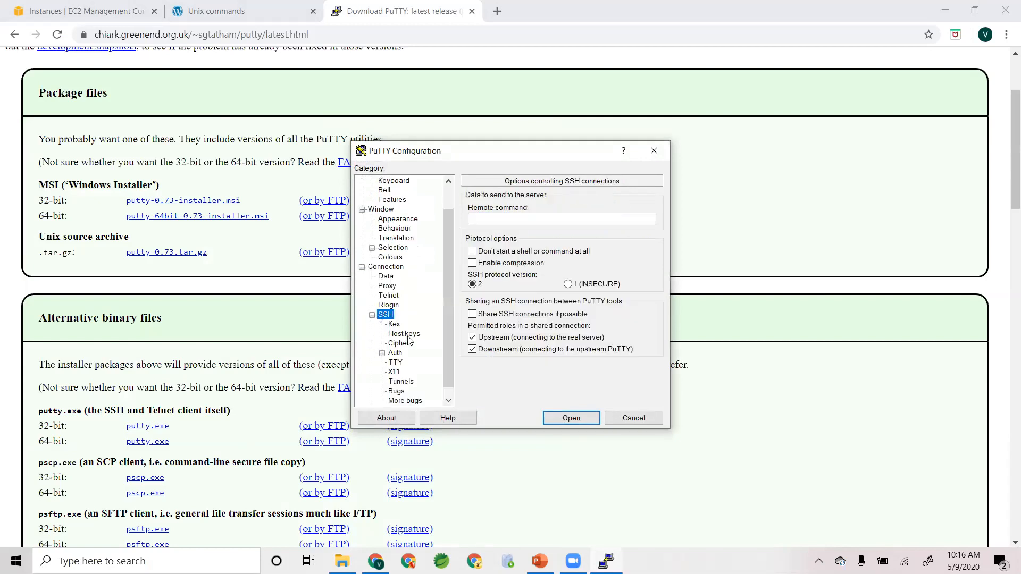
click(395, 354)
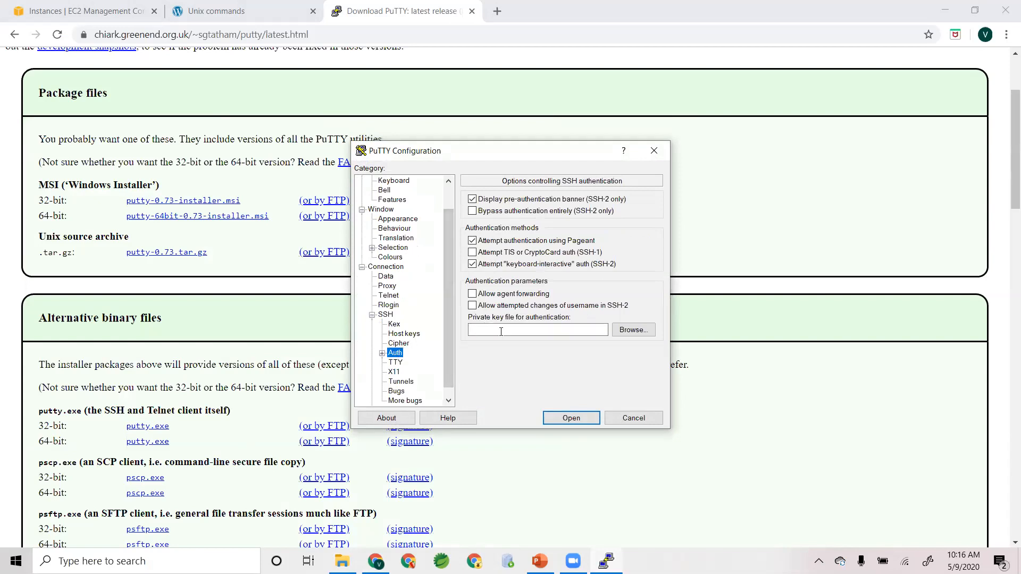
click(648, 330)
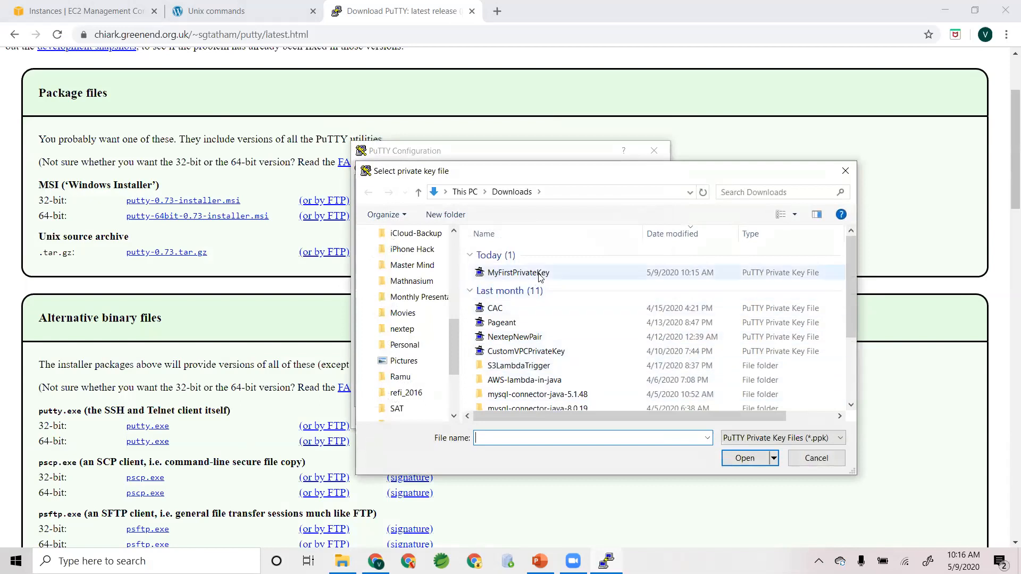
double_click(539, 274)
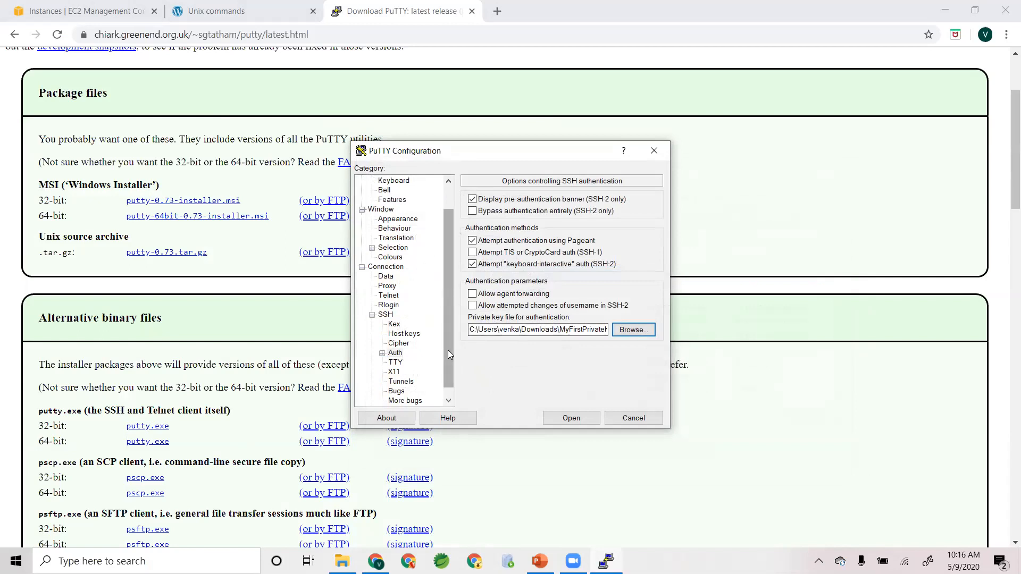
- Return to the basic session options and start the host name with ec2-user@
drag(447, 345, 439, 274)
click(381, 181)
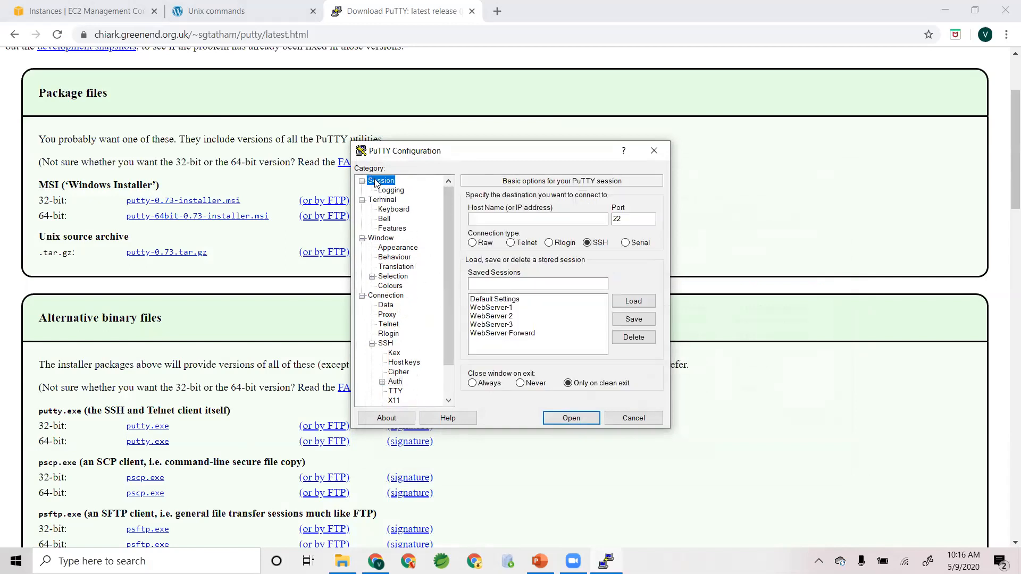
click(491, 219)
text(ec2-user@)
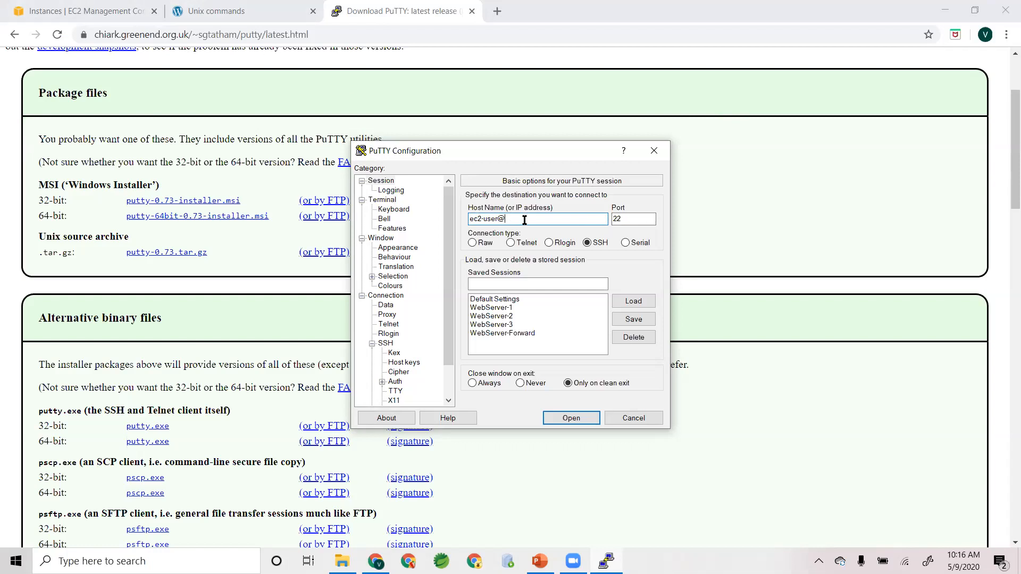
click(114, 11)
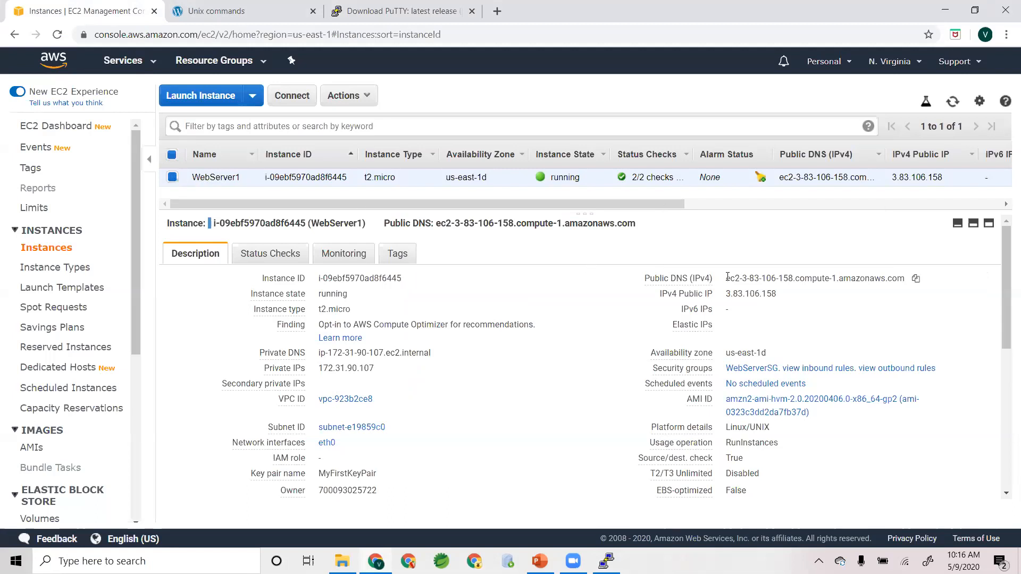
drag(726, 278, 905, 279)
click(917, 279)
click(917, 279)
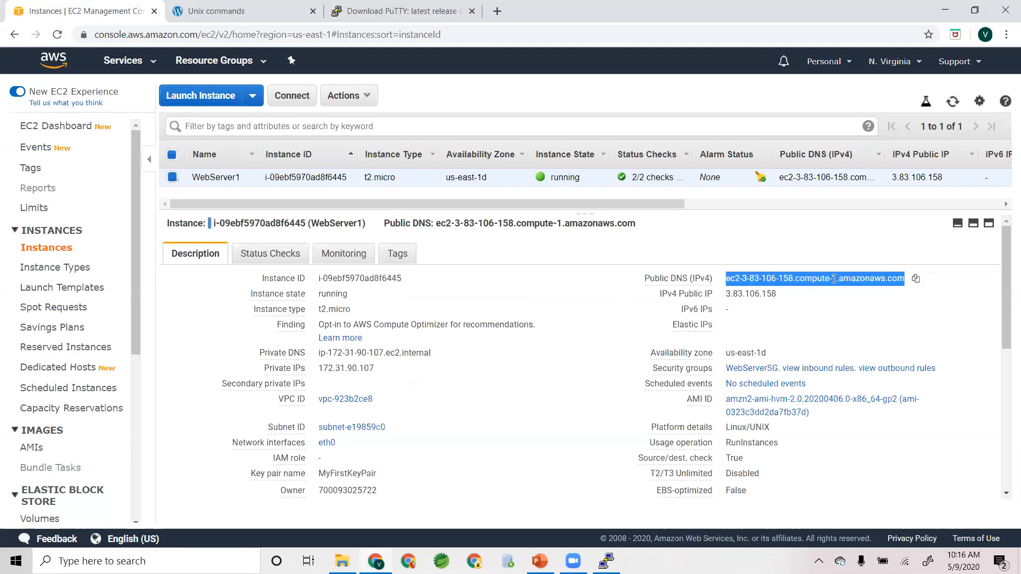
click(606, 561)
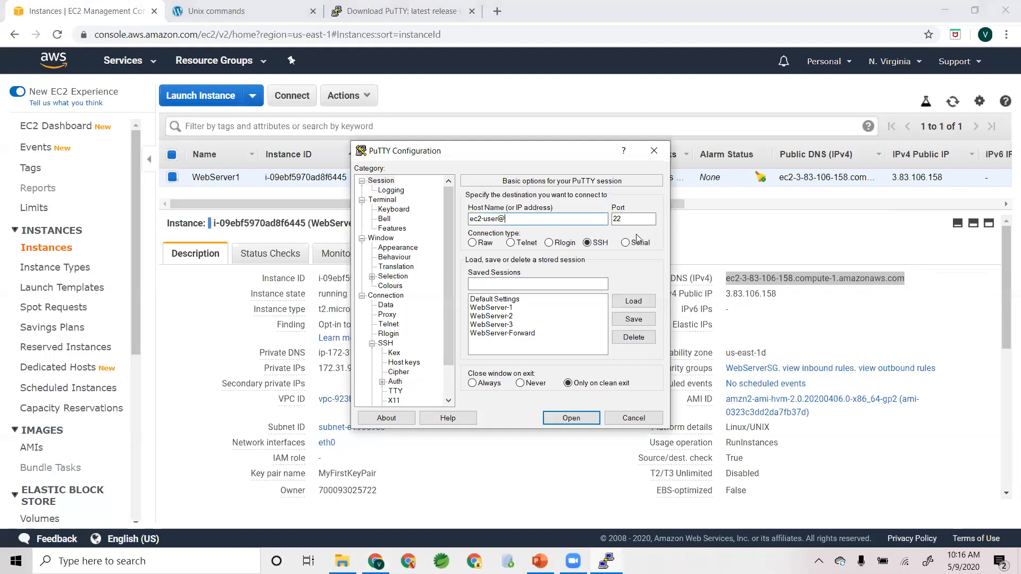
key(ctrl+v)
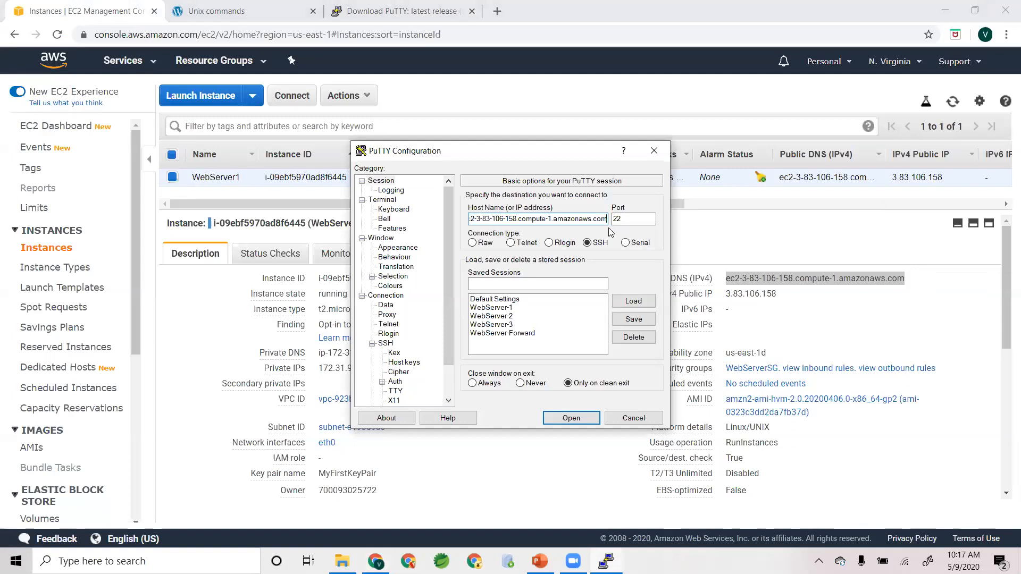
key(Home)
text(ec2-user@)
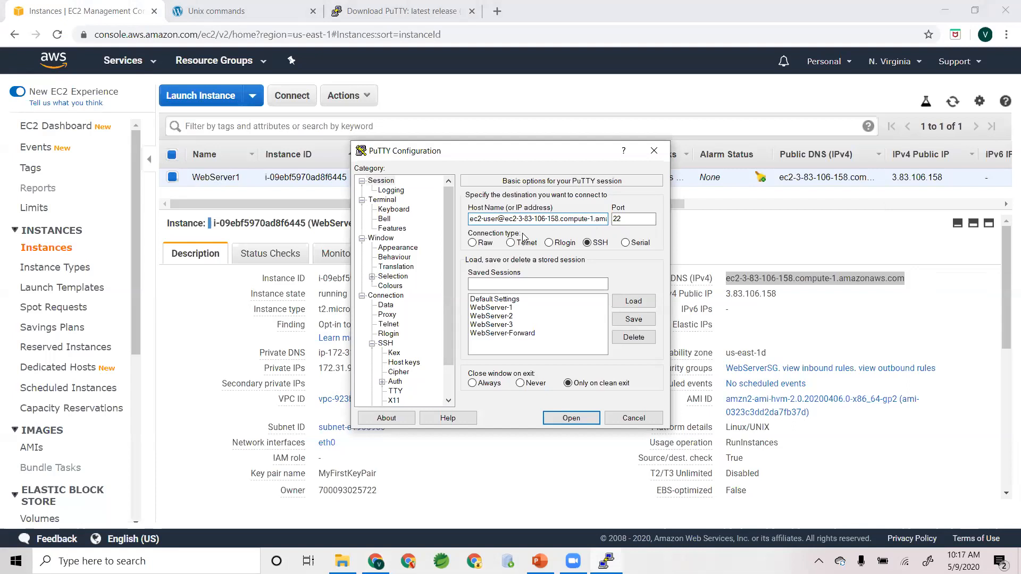
- Examine the complete host name entry, checking the user name and the public DNS after it
key(ctrl+shift+Right)
key(ctrl+shift+Right)
key(ctrl+shift+Right)
key(ctrl+shift+Right)
key(ctrl+shift+Right)
key(ctrl+shift+Right)
key(ctrl+shift+Right)
key(ctrl+shift+Right)
key(ctrl+shift+Right)
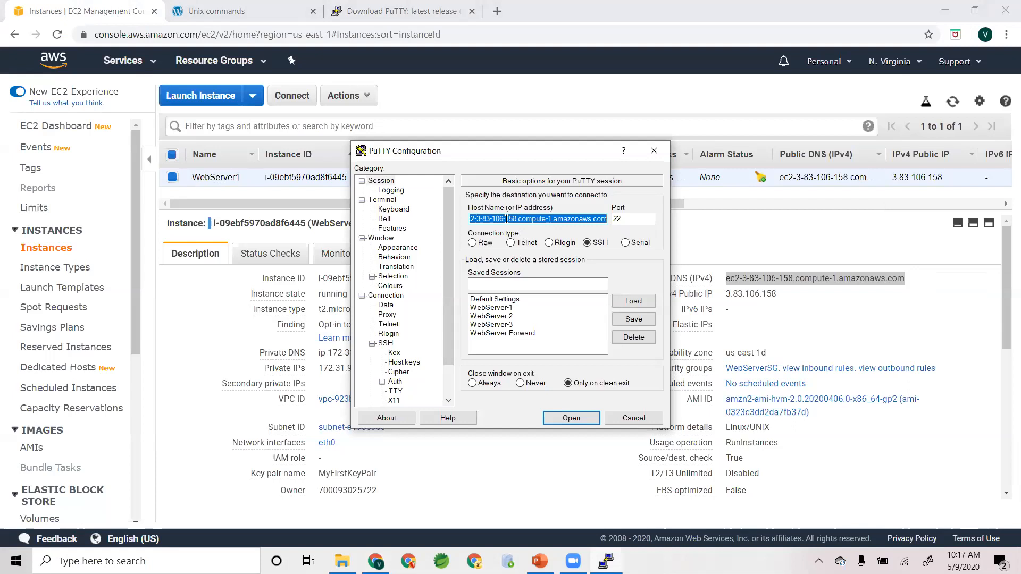
key(ctrl+Left)
key(Home)
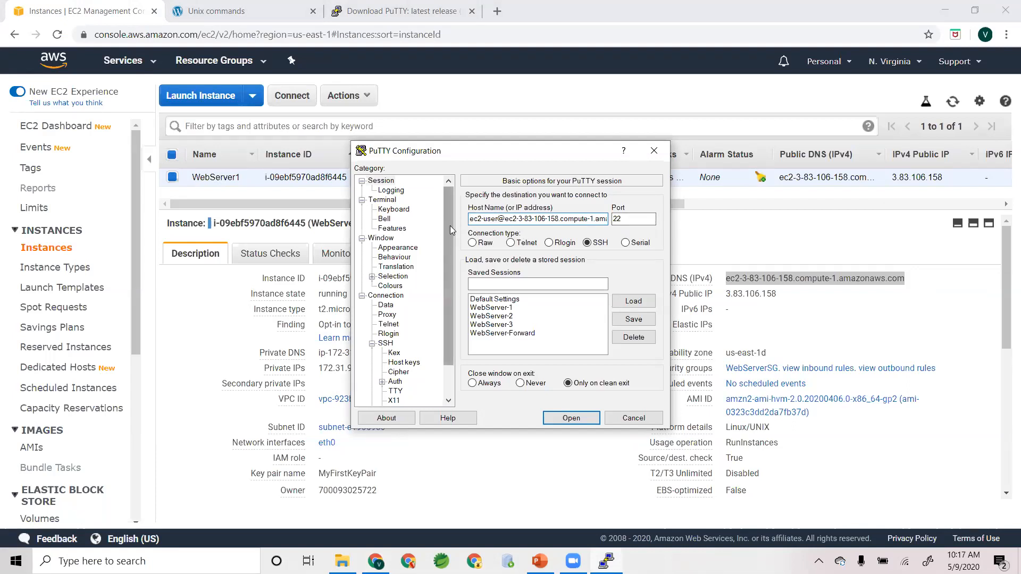
- Check the private key file in the SSH authentication options, then open the connection and trust the server's host key
drag(450, 230, 450, 258)
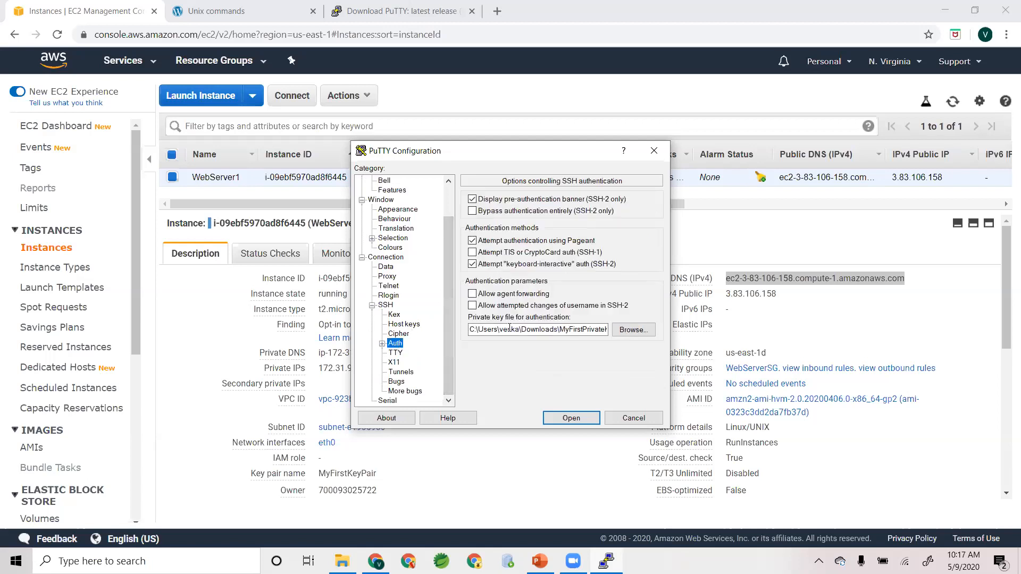
click(559, 420)
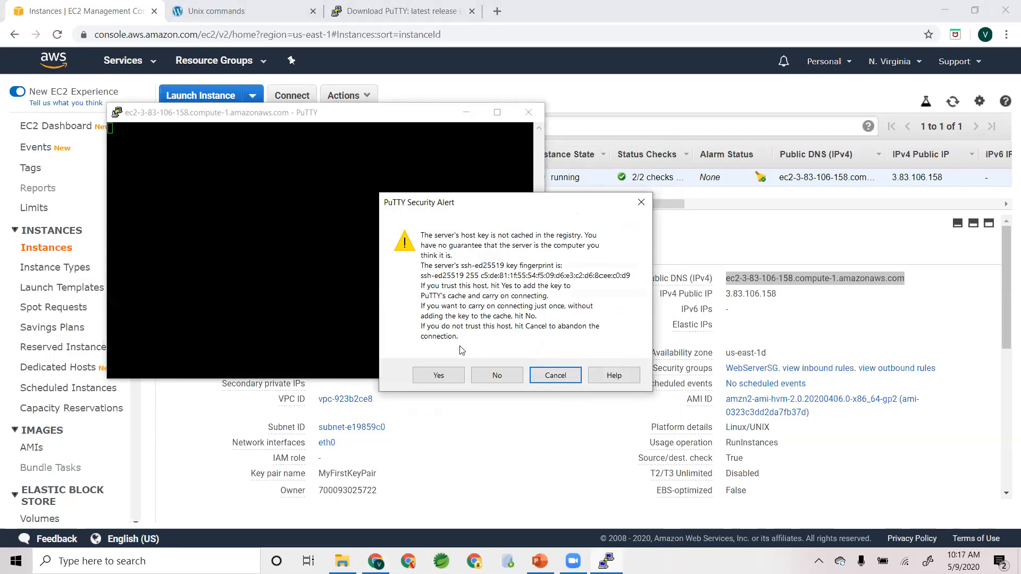
click(438, 374)
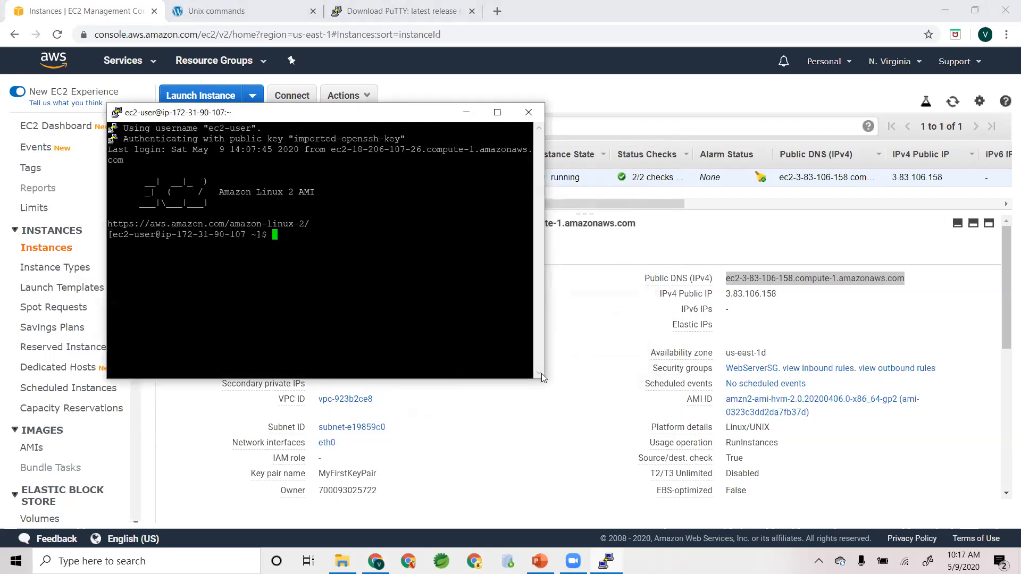
- Enlarge the terminal window and move it up to compare the prompt's IP address with the instance's private IP in the console
drag(541, 377, 673, 431)
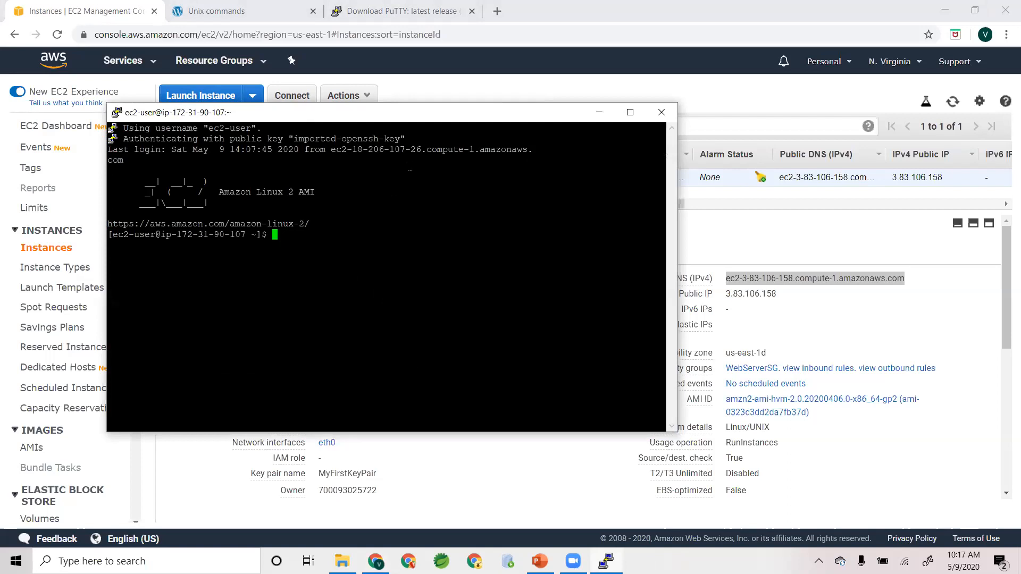
drag(172, 237, 204, 237)
click(187, 237)
drag(493, 111, 651, 10)
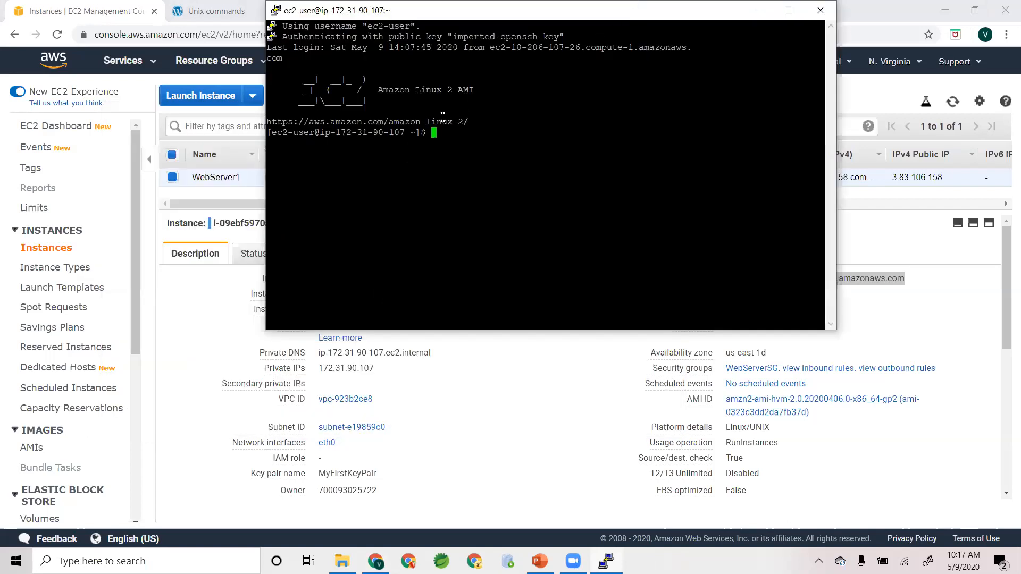
drag(336, 132, 405, 132)
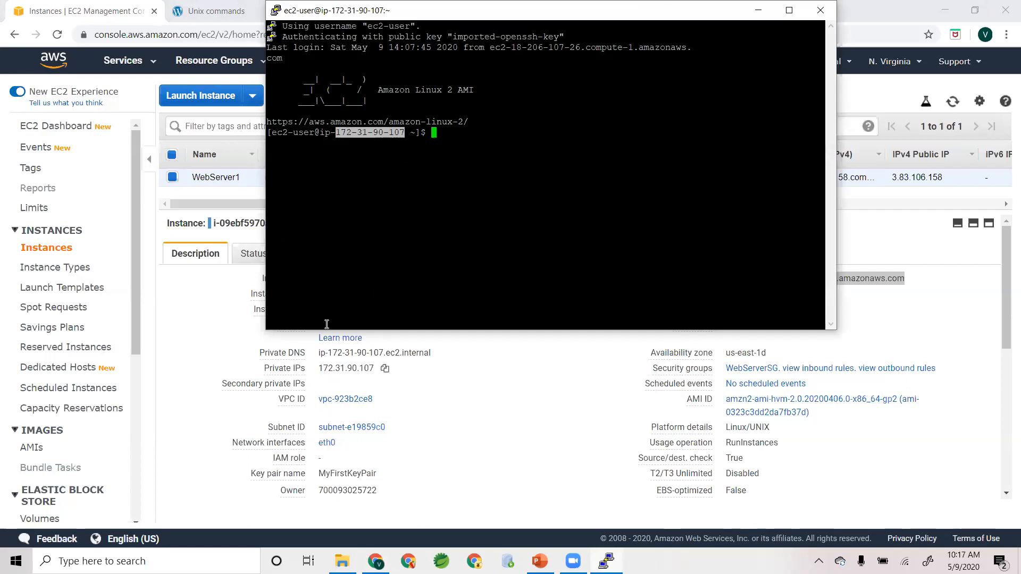
click(339, 172)
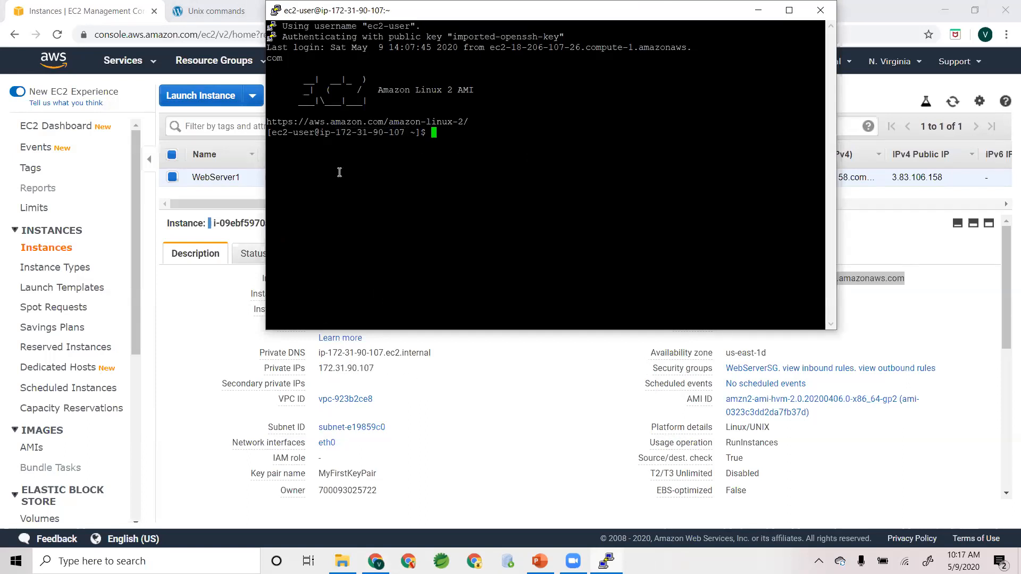
- Switch to the root user with sudo su and update the instance's packages with yum update
text(sudo su)
key(Return)
text(yum update)
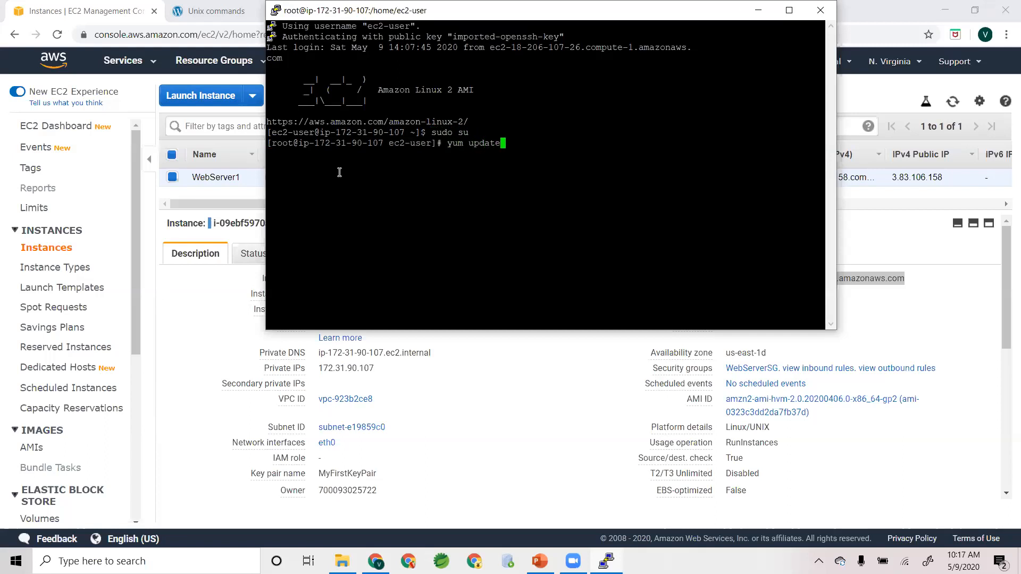
key(Return)
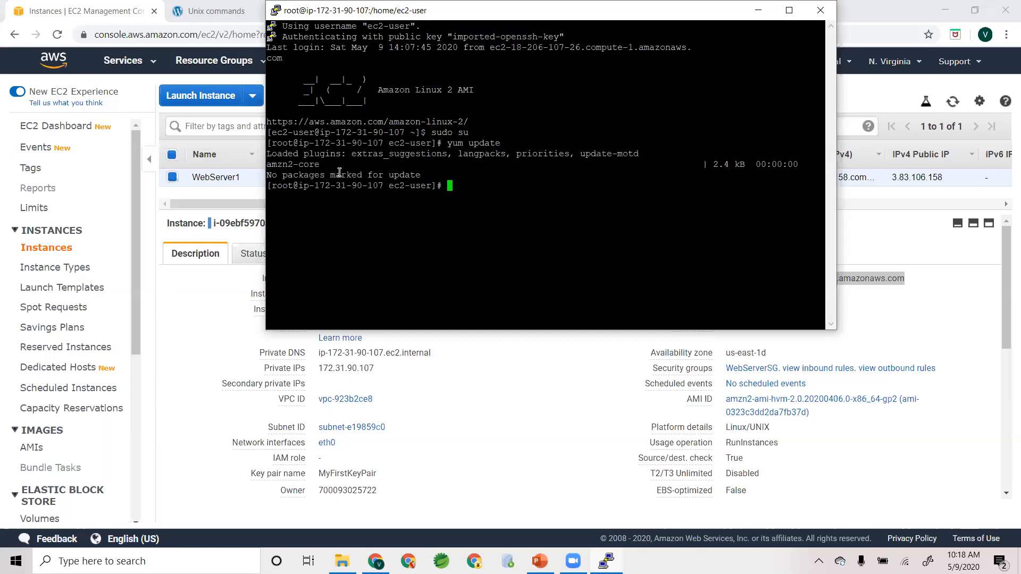
- Draft the command yum install httpd at the root prompt, cancel it, and return to the EC2 instances page
text(yum install httpd)
key(ctrl+c)
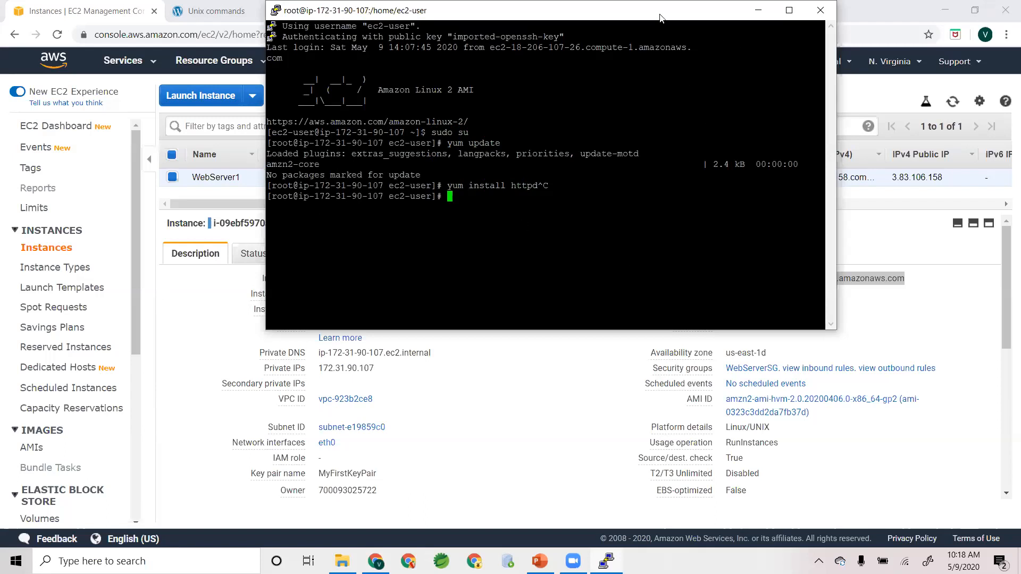
drag(654, 19, 583, 118)
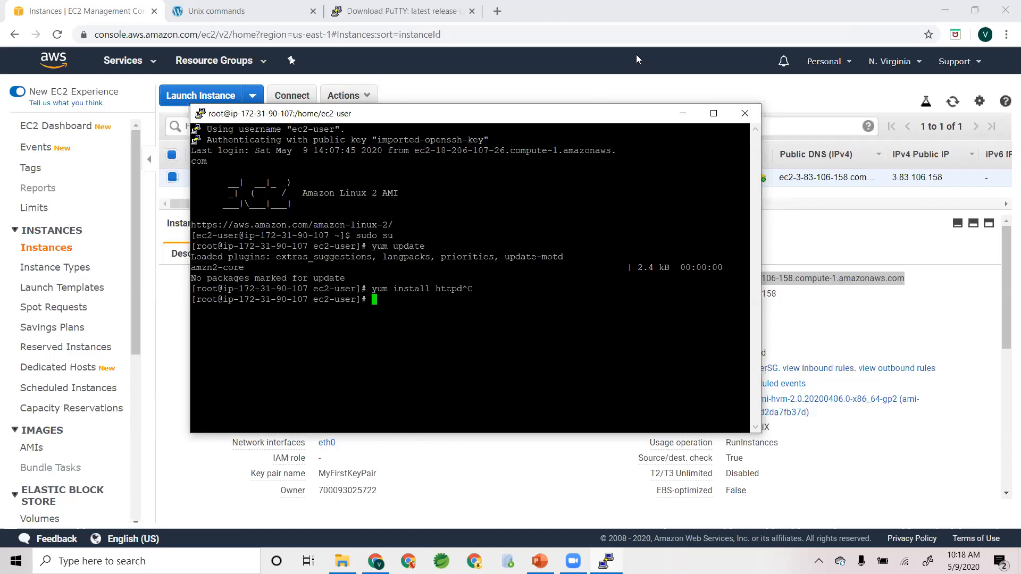
click(675, 6)
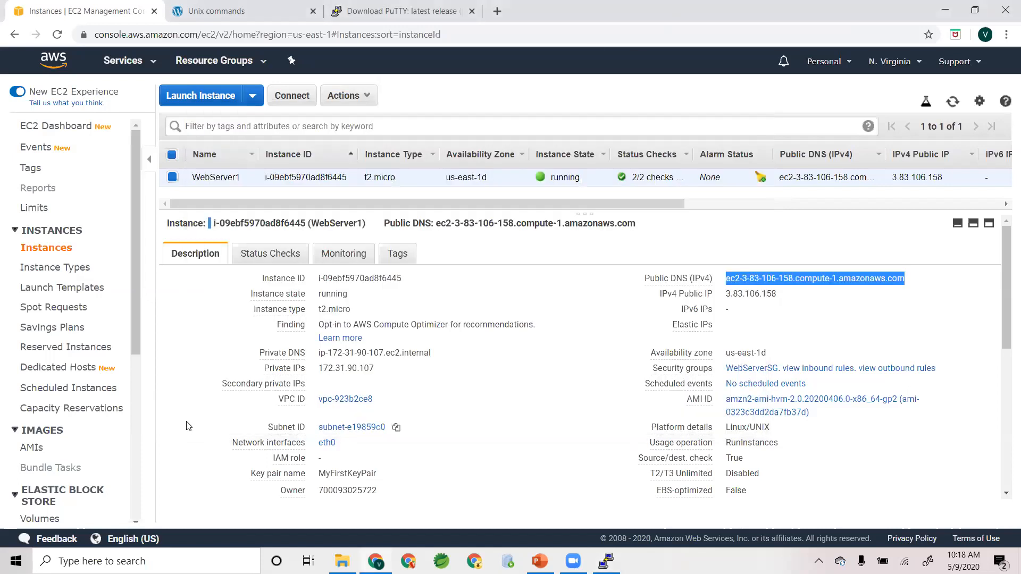
click(146, 561)
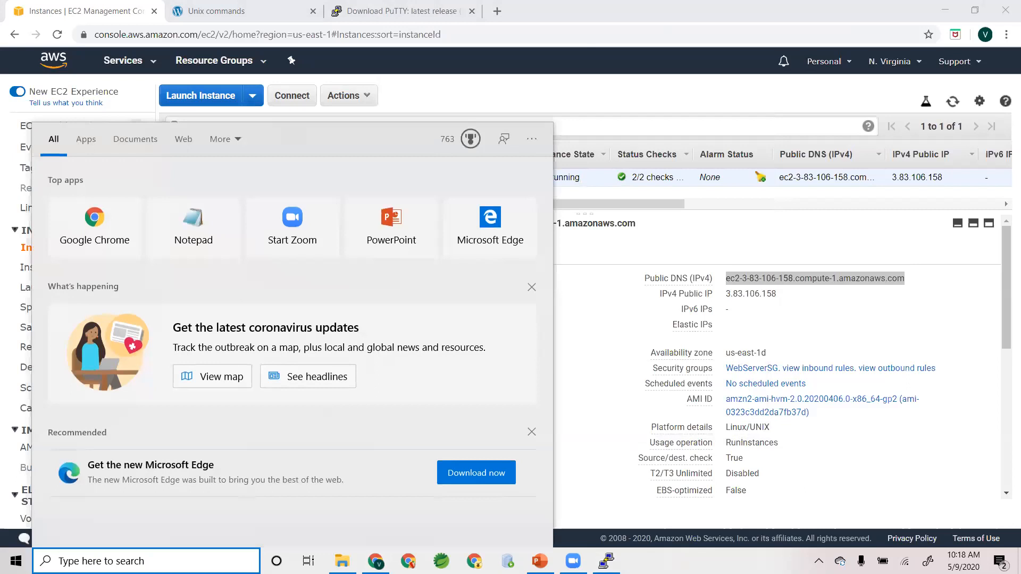
click(626, 8)
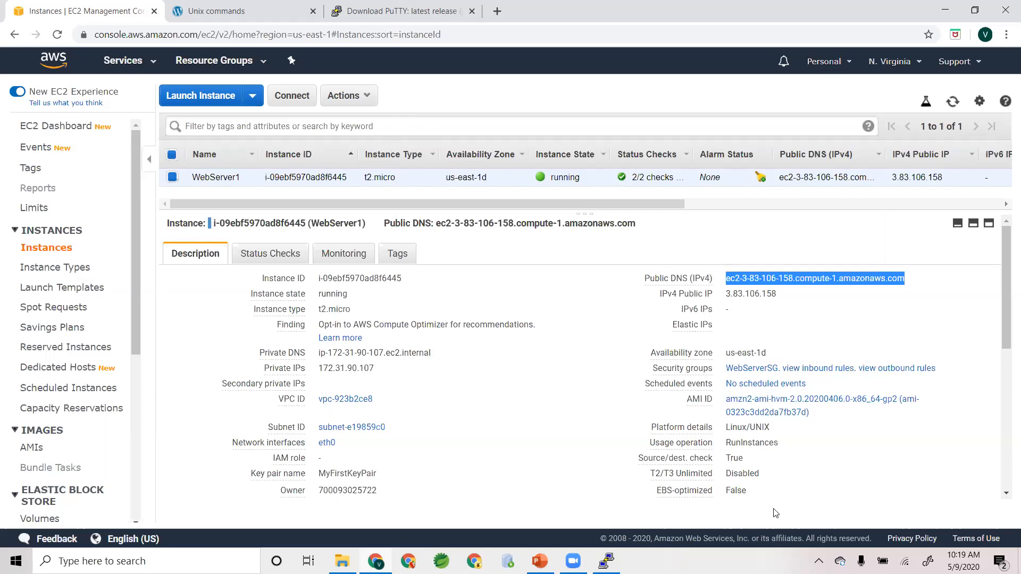
click(606, 561)
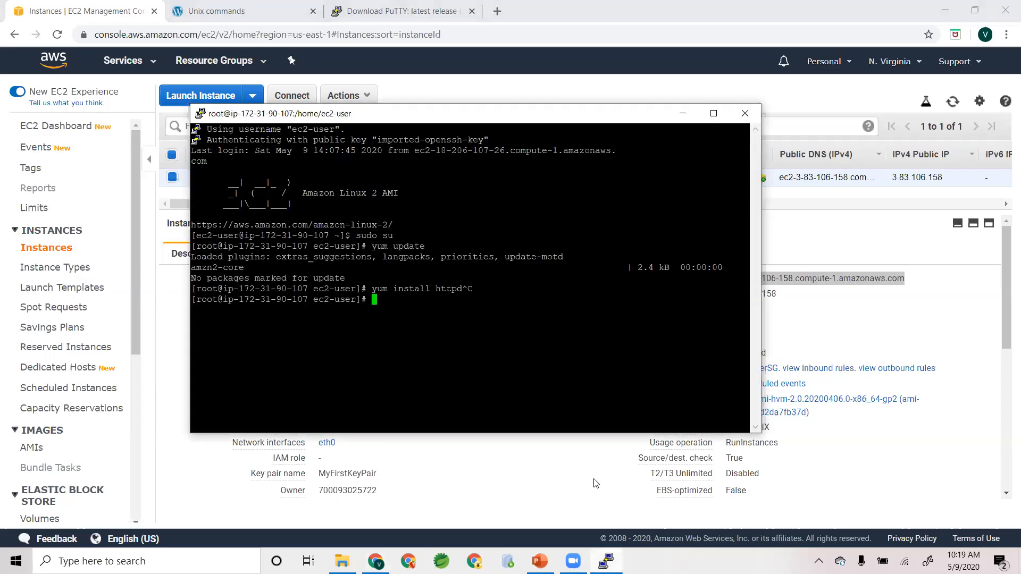
click(595, 480)
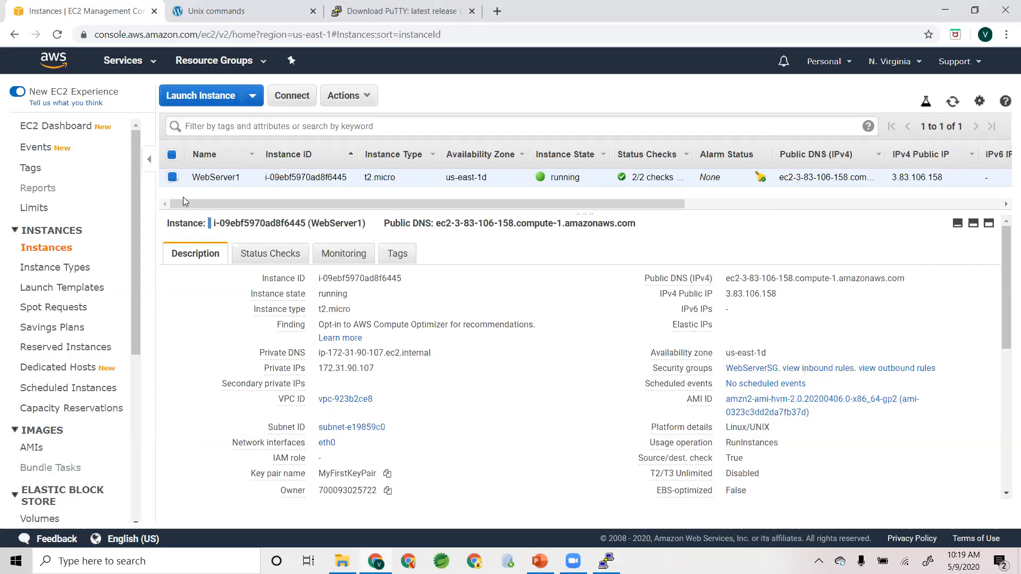
- Compare the standalone SSH client and EC2 Instance Connect methods in WebServer1's connection dialog, closing it without connecting
click(343, 95)
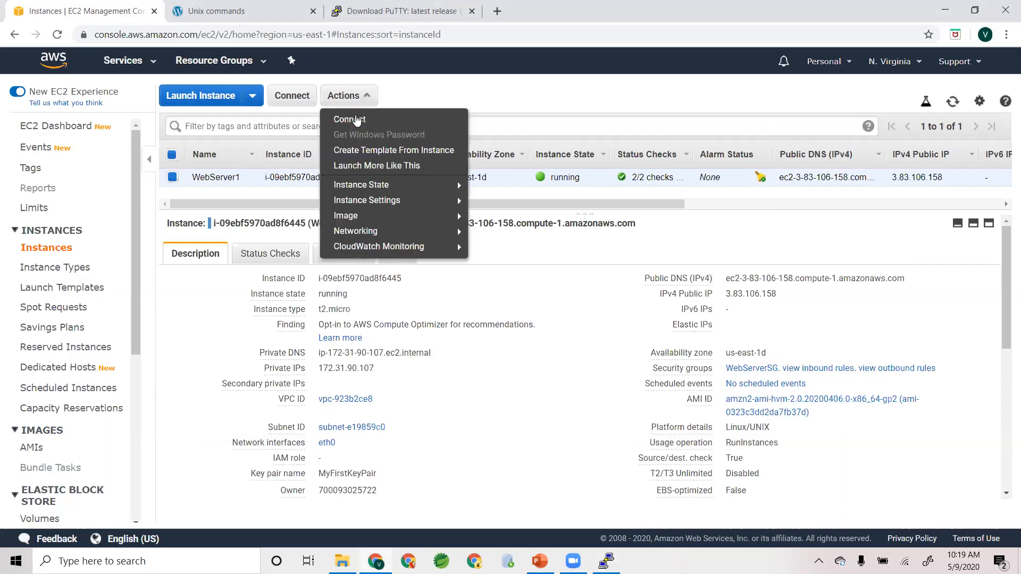
click(356, 119)
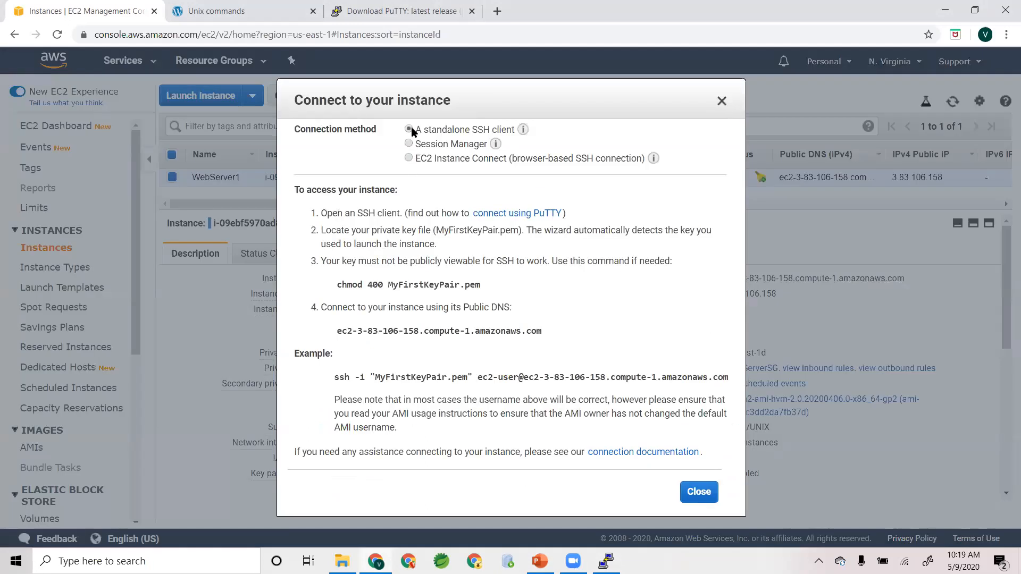
click(410, 159)
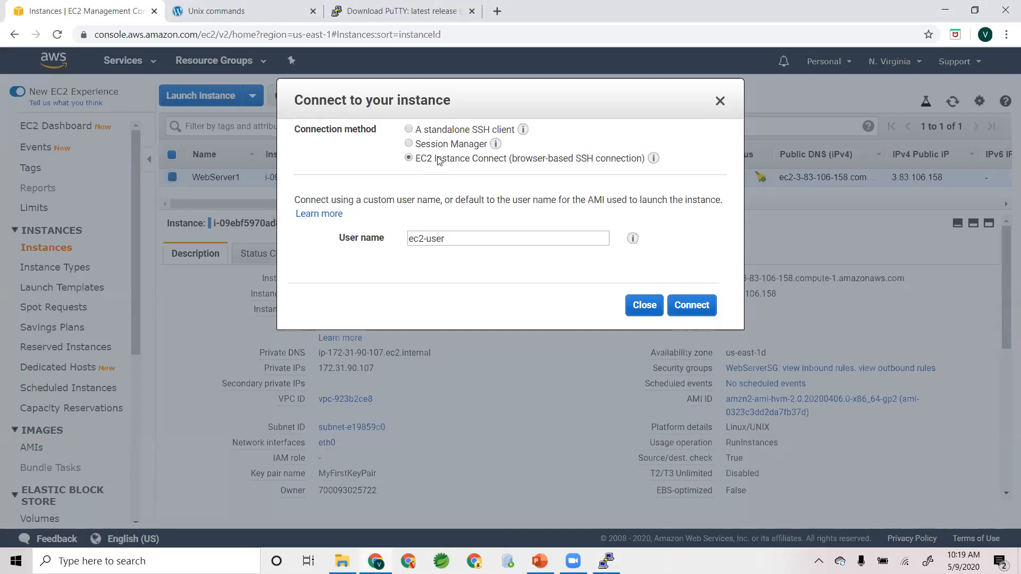
click(643, 305)
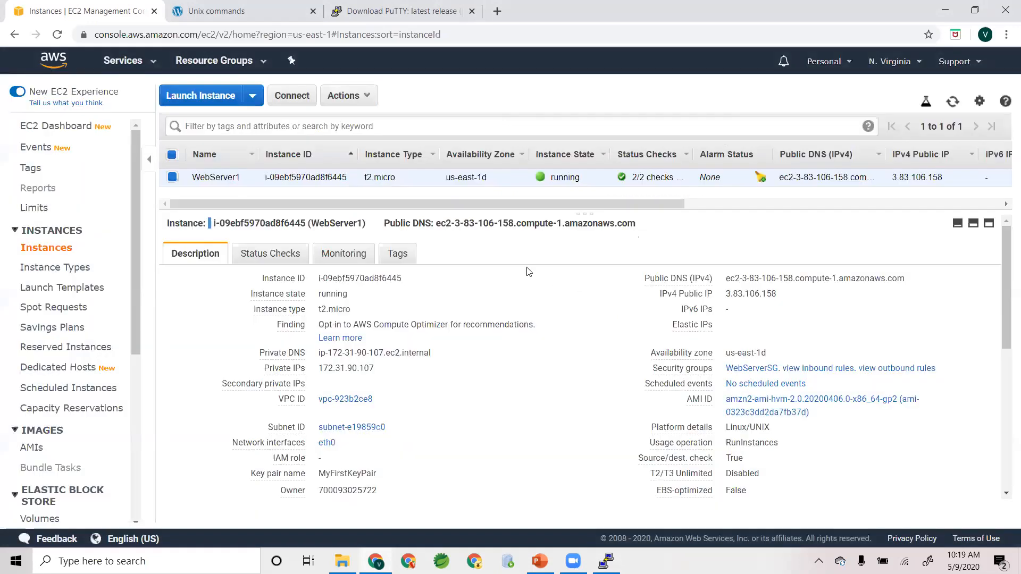
click(367, 95)
click(379, 119)
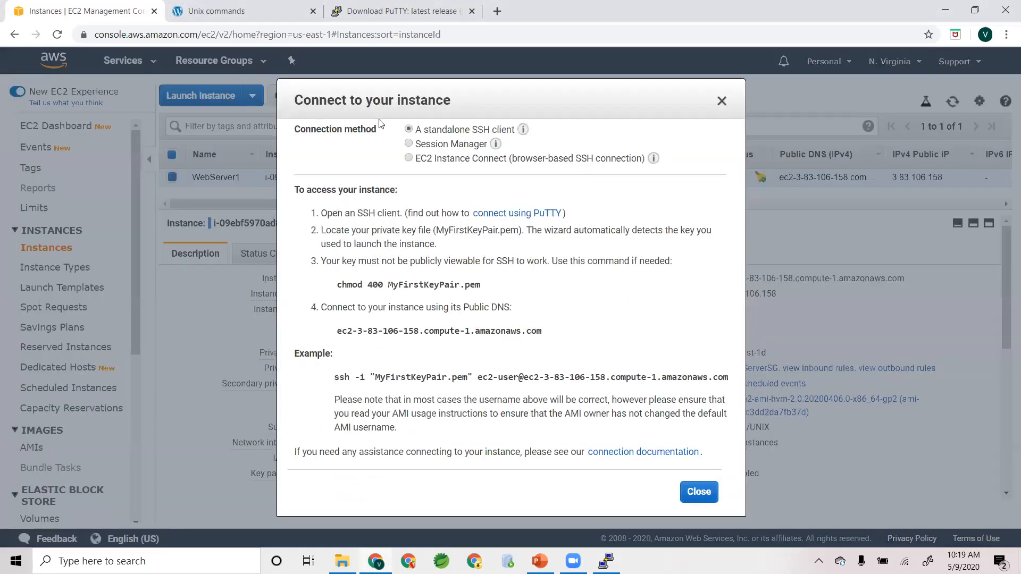
click(408, 160)
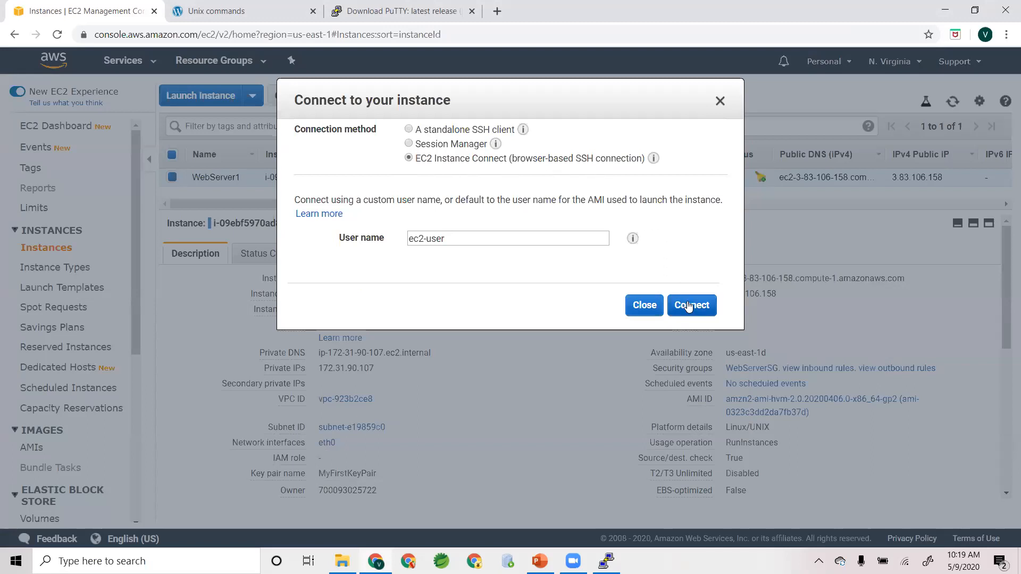
click(655, 307)
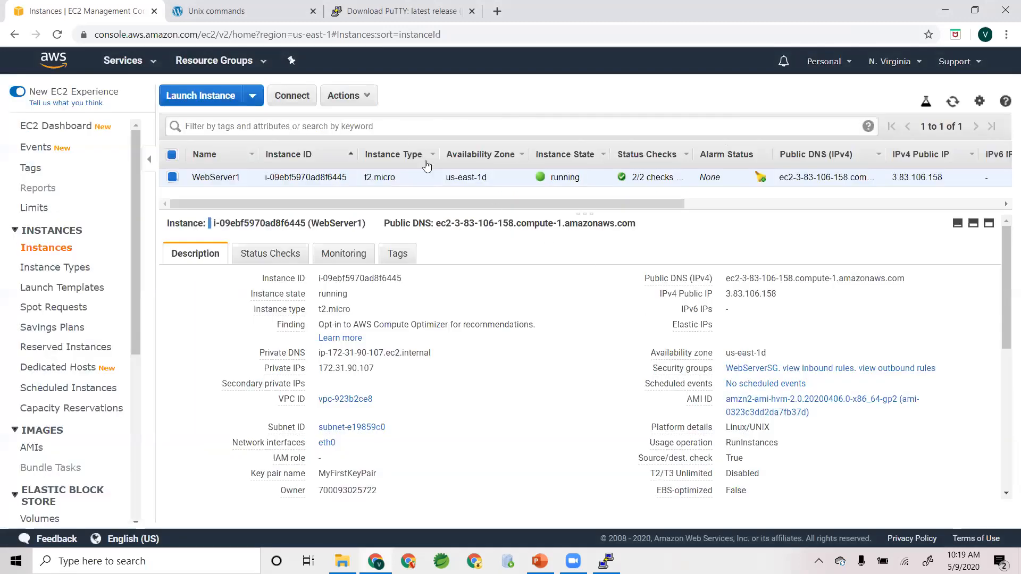
- Reopen WebServer1's connection dialog to view the standalone SSH client instructions, and close it
click(363, 97)
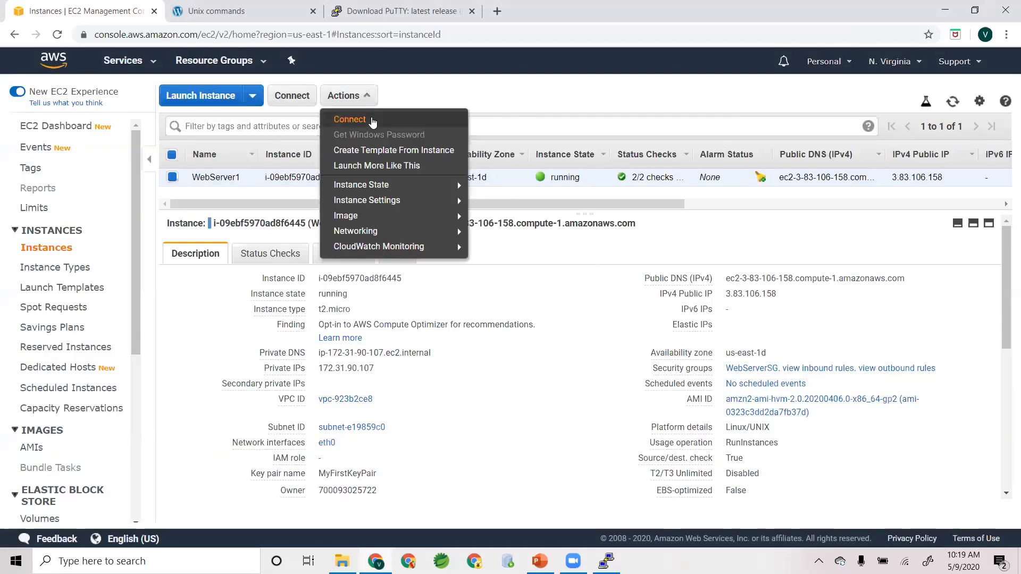
click(372, 120)
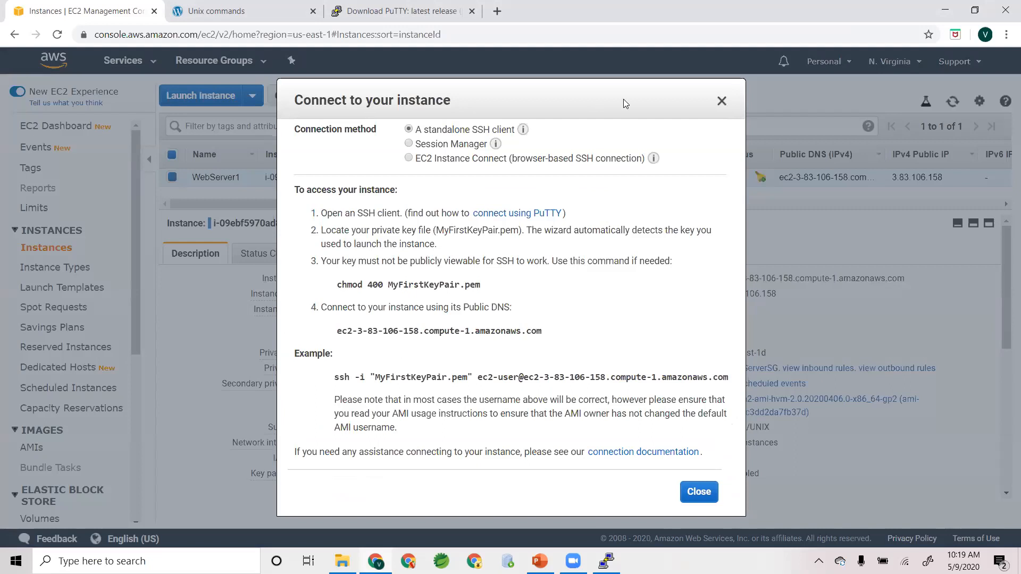
click(720, 101)
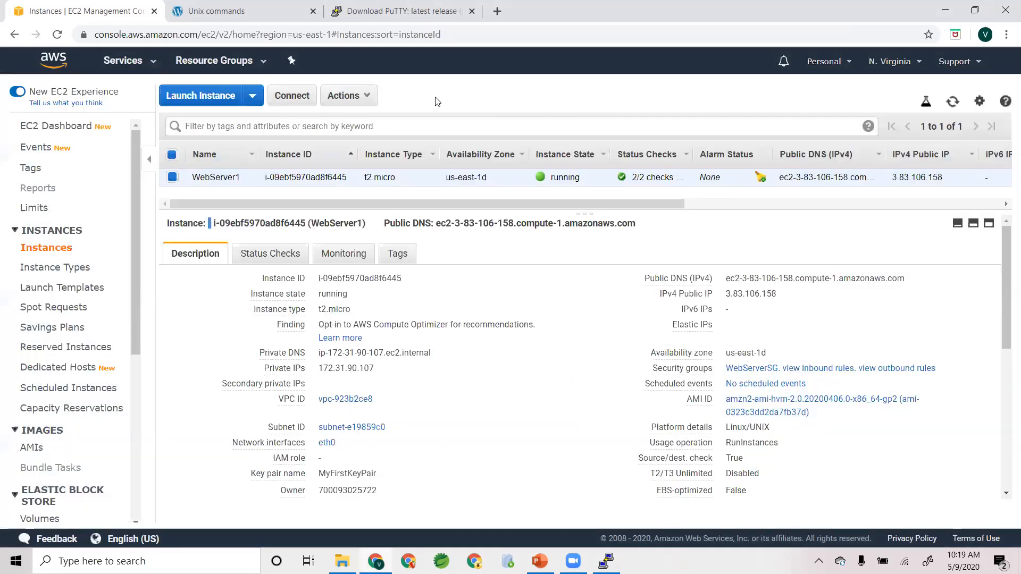